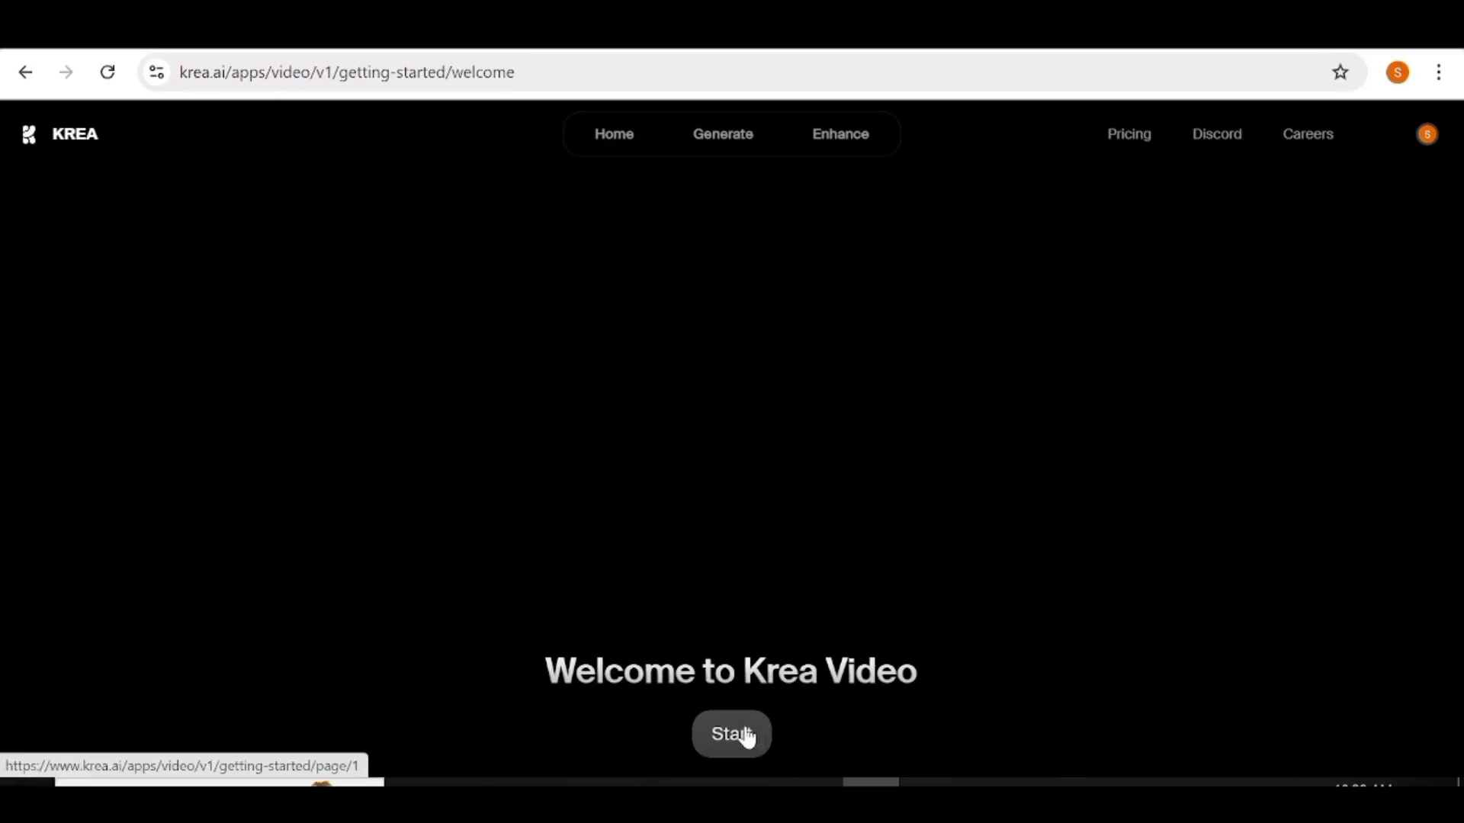
Enter the video editor from the Welcome to Krea Video page.
left_click(882, 660)
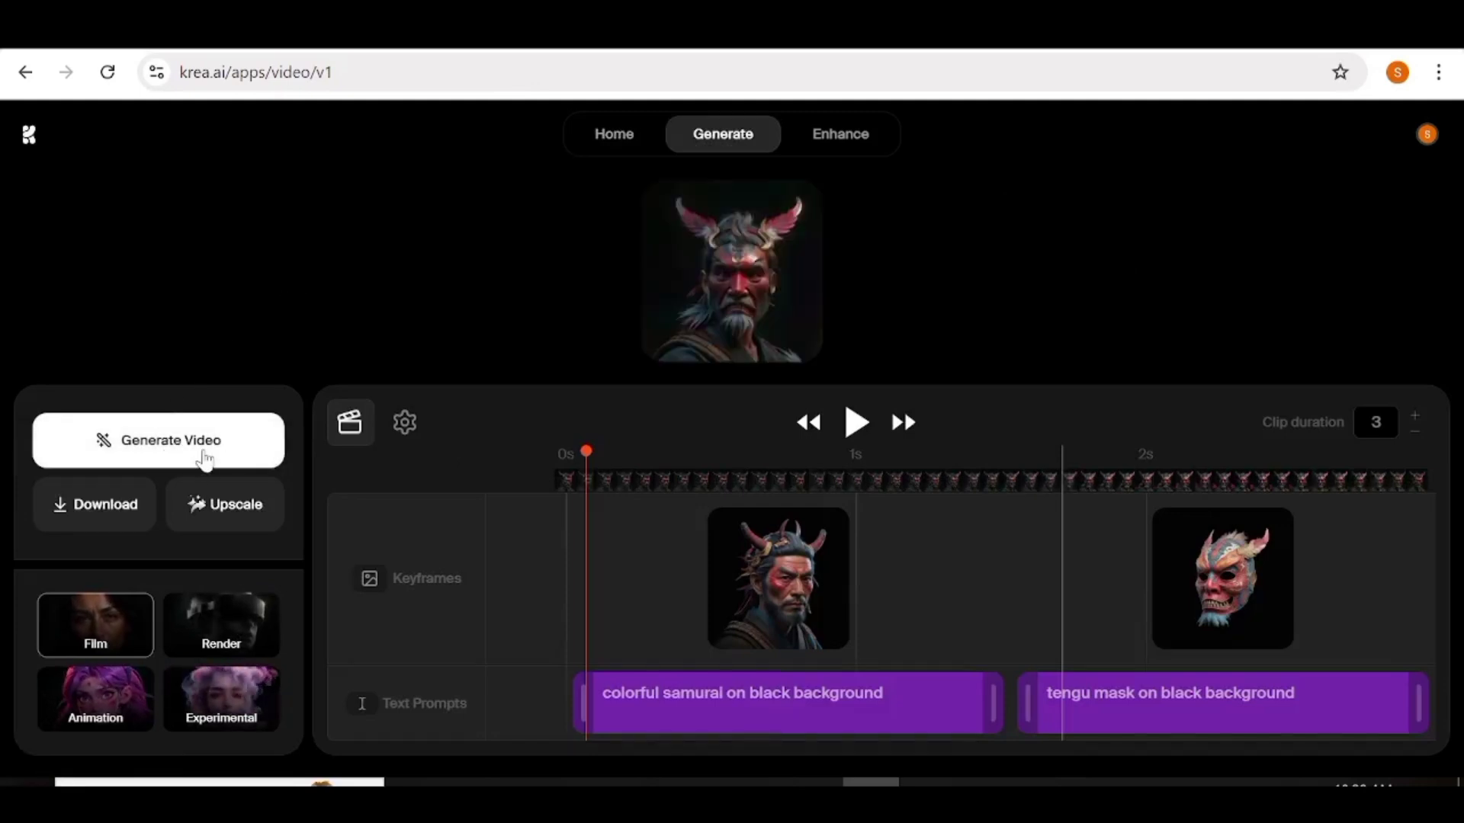
Set the aspect ratio to 16:9 and motion intensity to 65%.
left_click(404, 424)
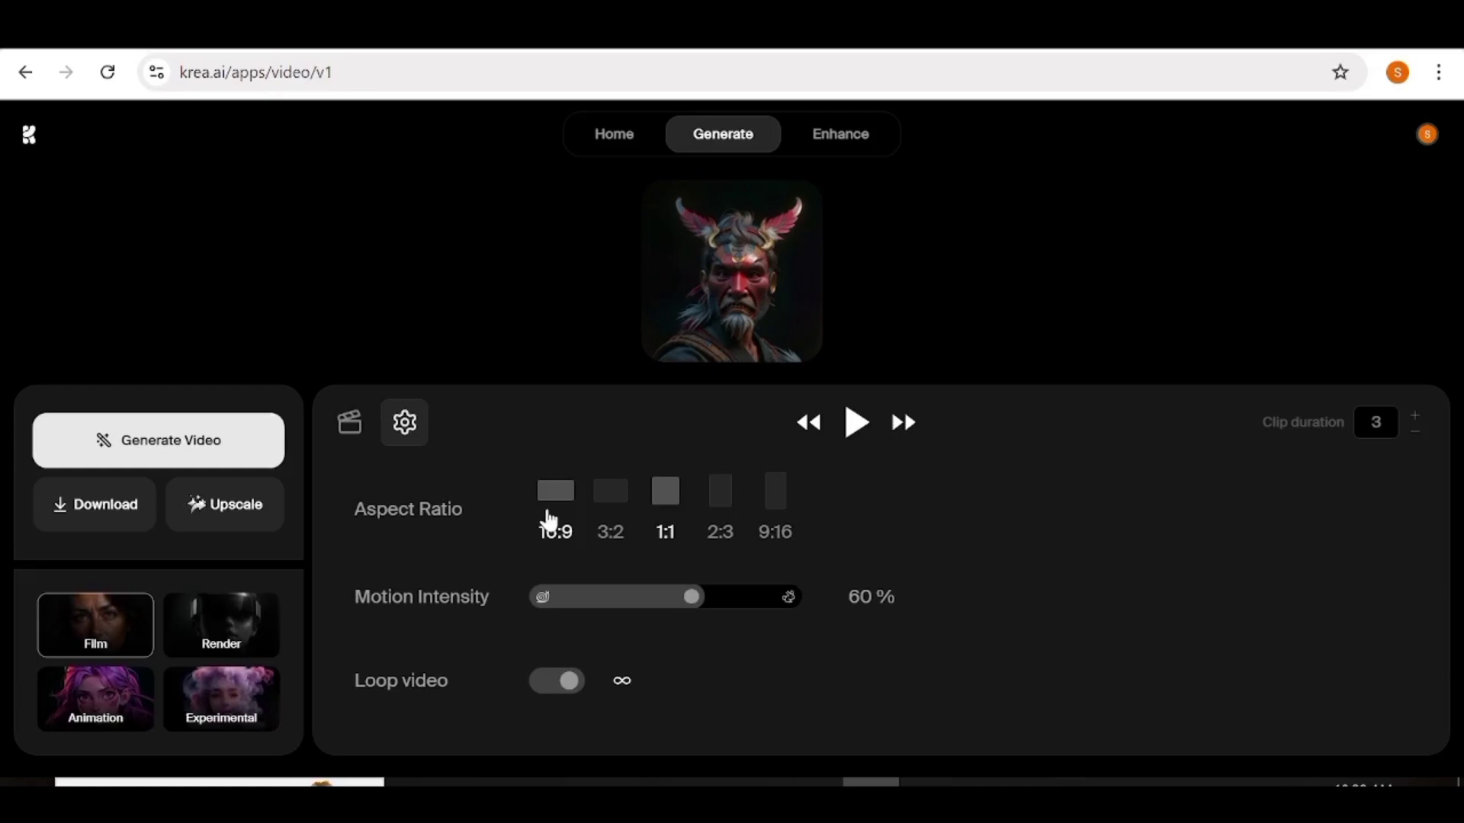
left_click(550, 523)
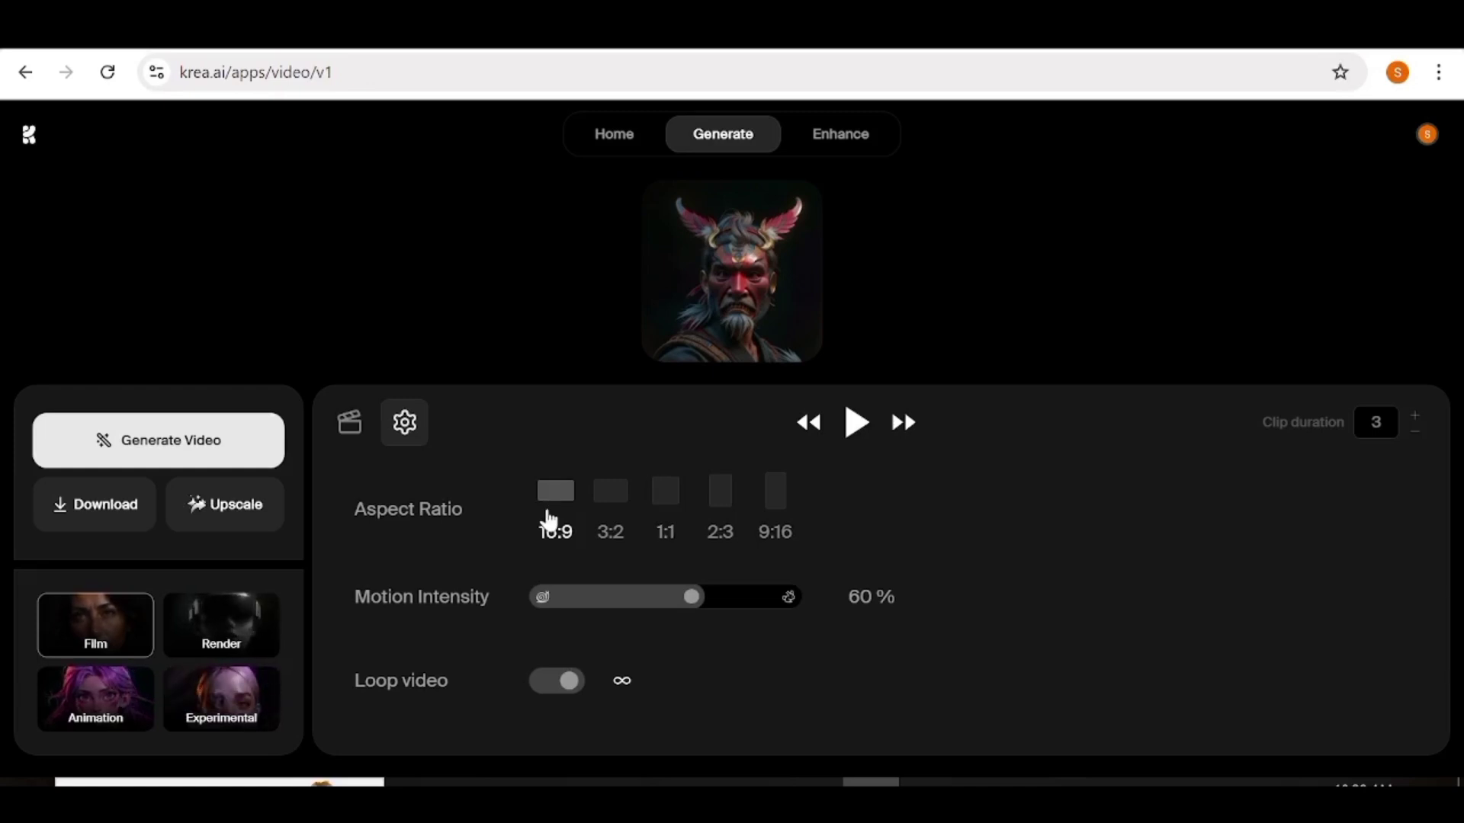
left_click(654, 497)
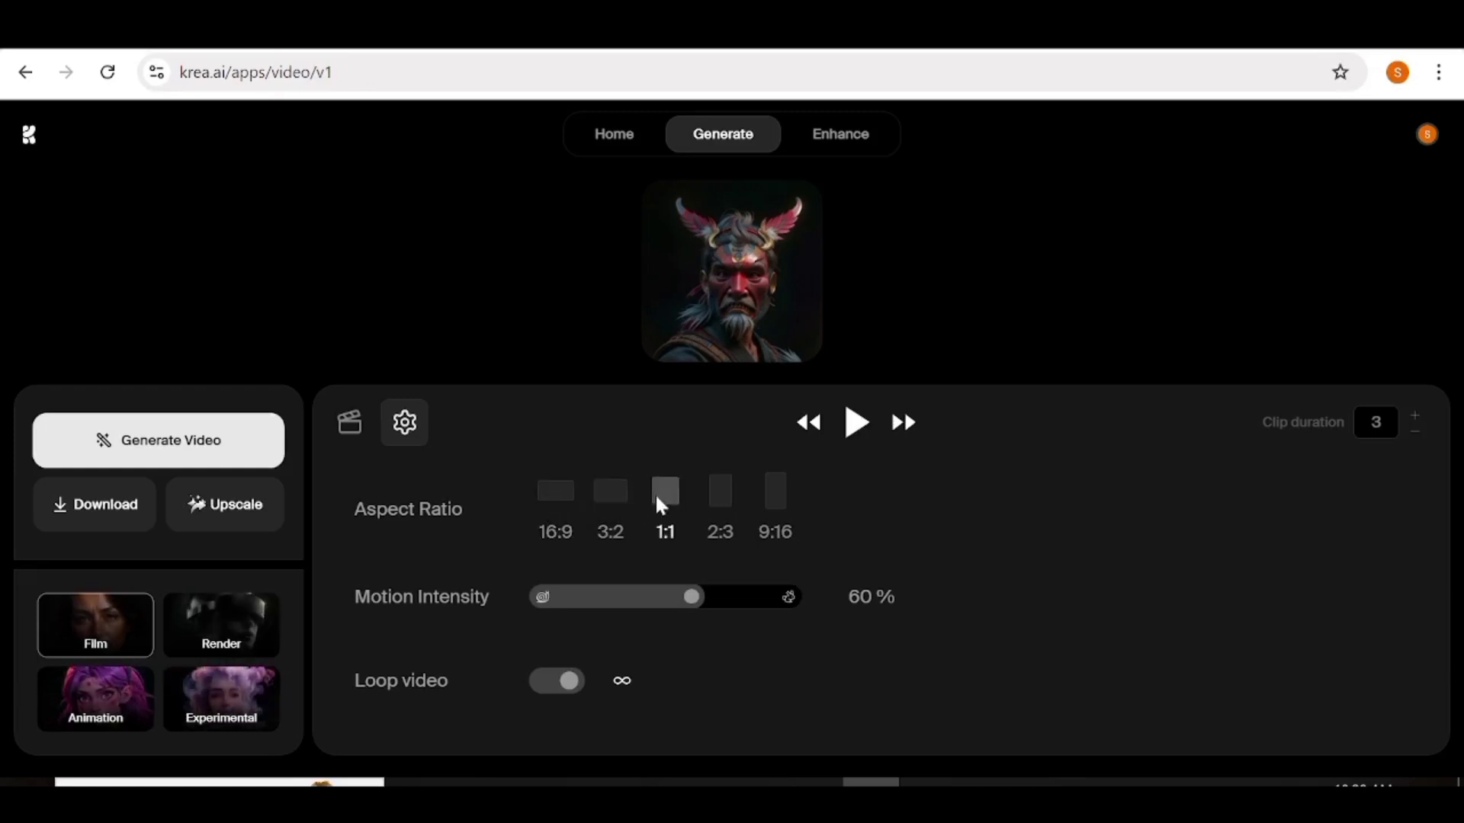
left_click(780, 527)
left_click(544, 510)
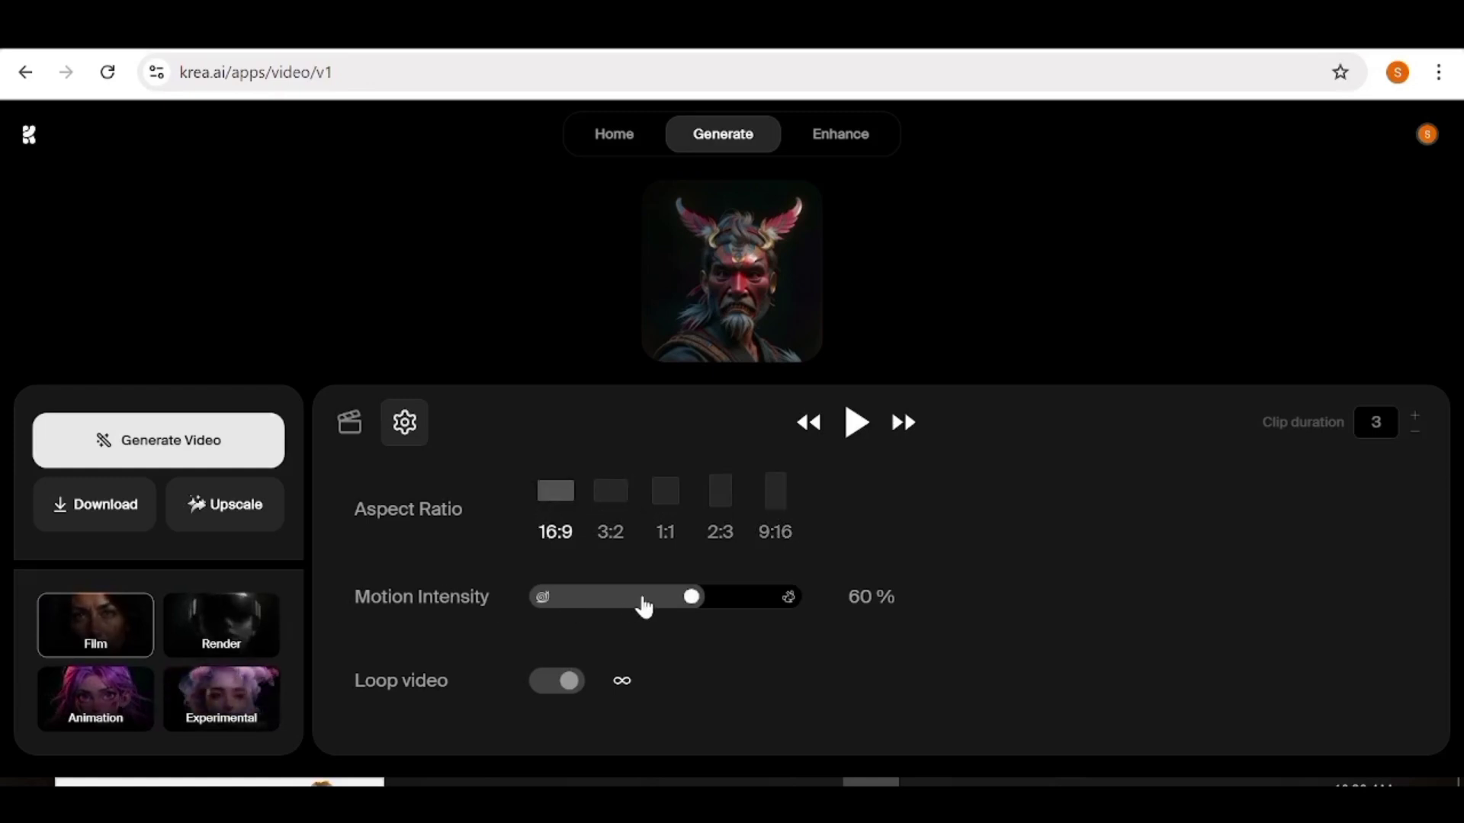
mouse_move(692, 604)
left_mouse_down()
mouse_move(733, 608)
mouse_move(603, 615)
mouse_move(706, 604)
left_mouse_up()
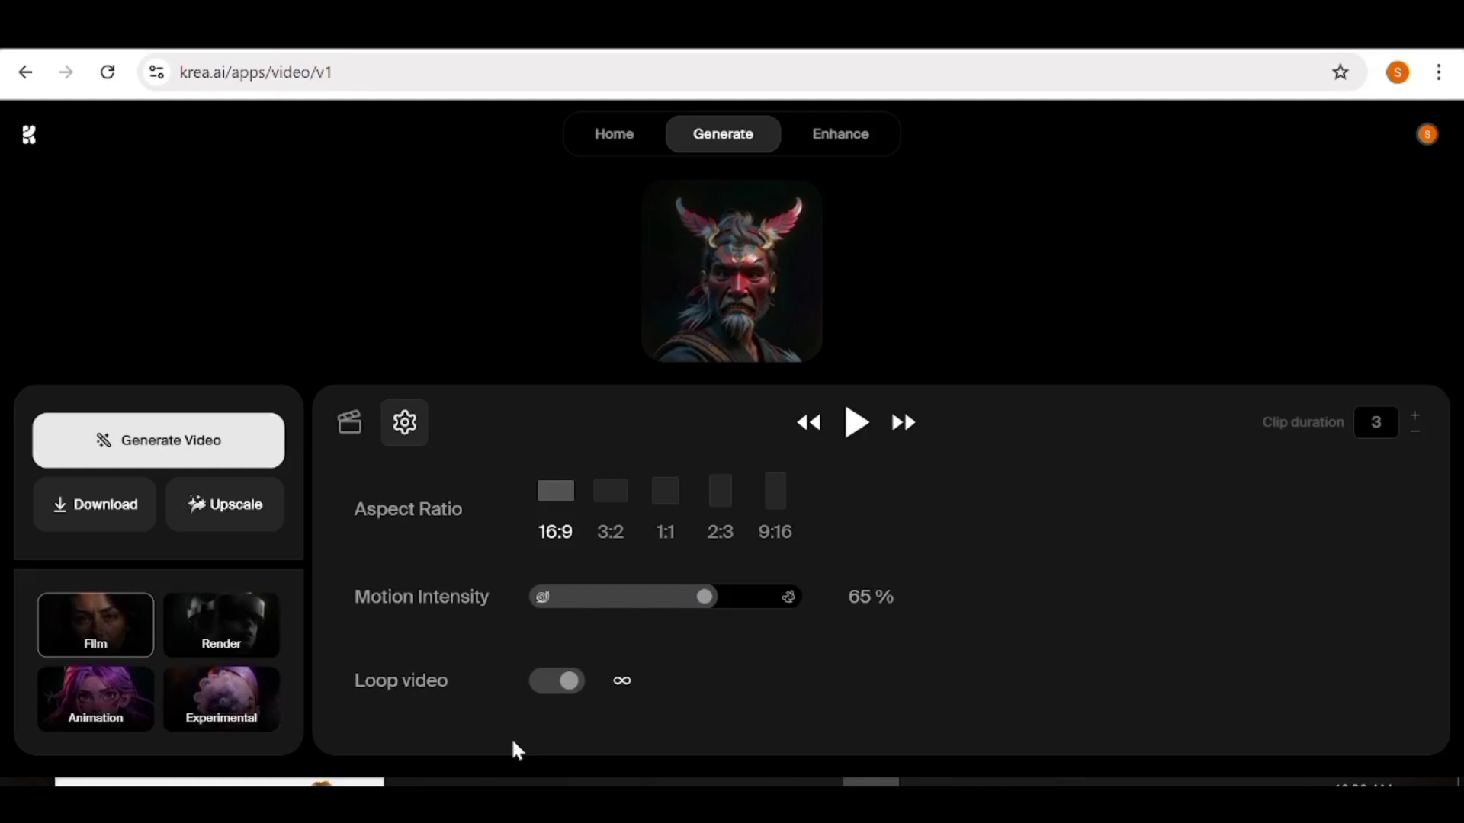
Keep video looping on and choose the Experimental style.
left_click(558, 688)
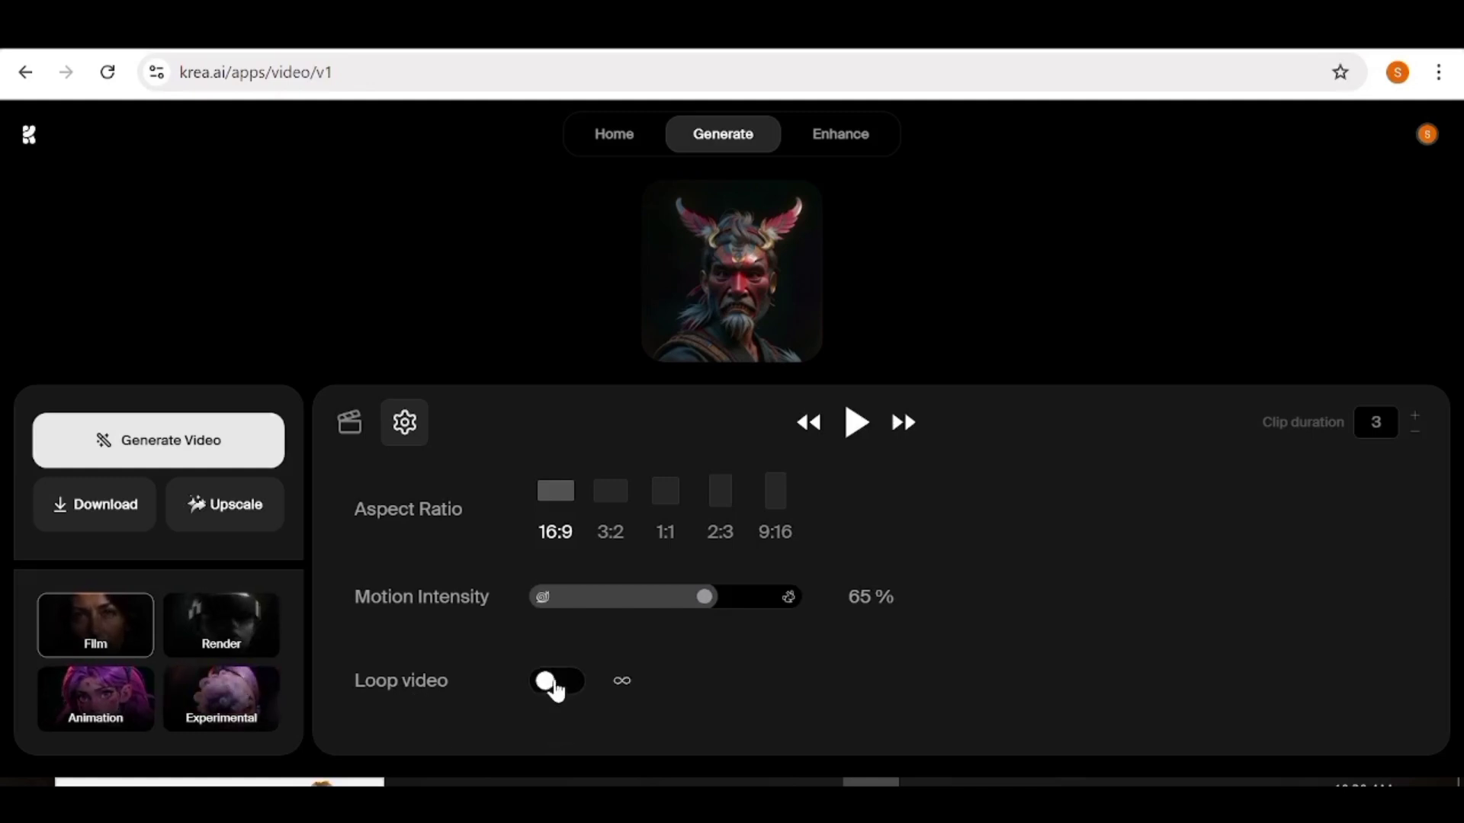
left_click(557, 690)
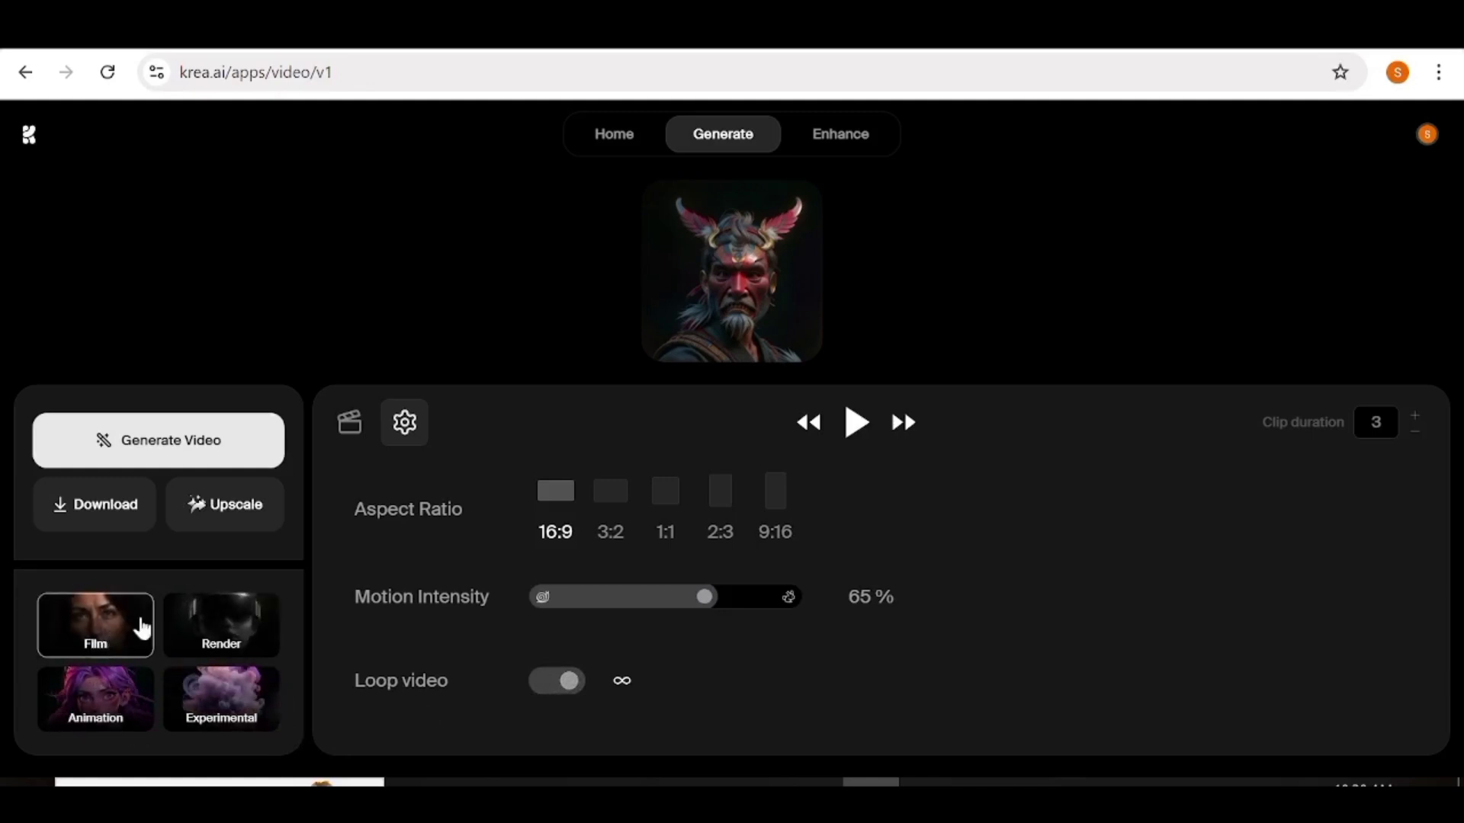
left_click(115, 708)
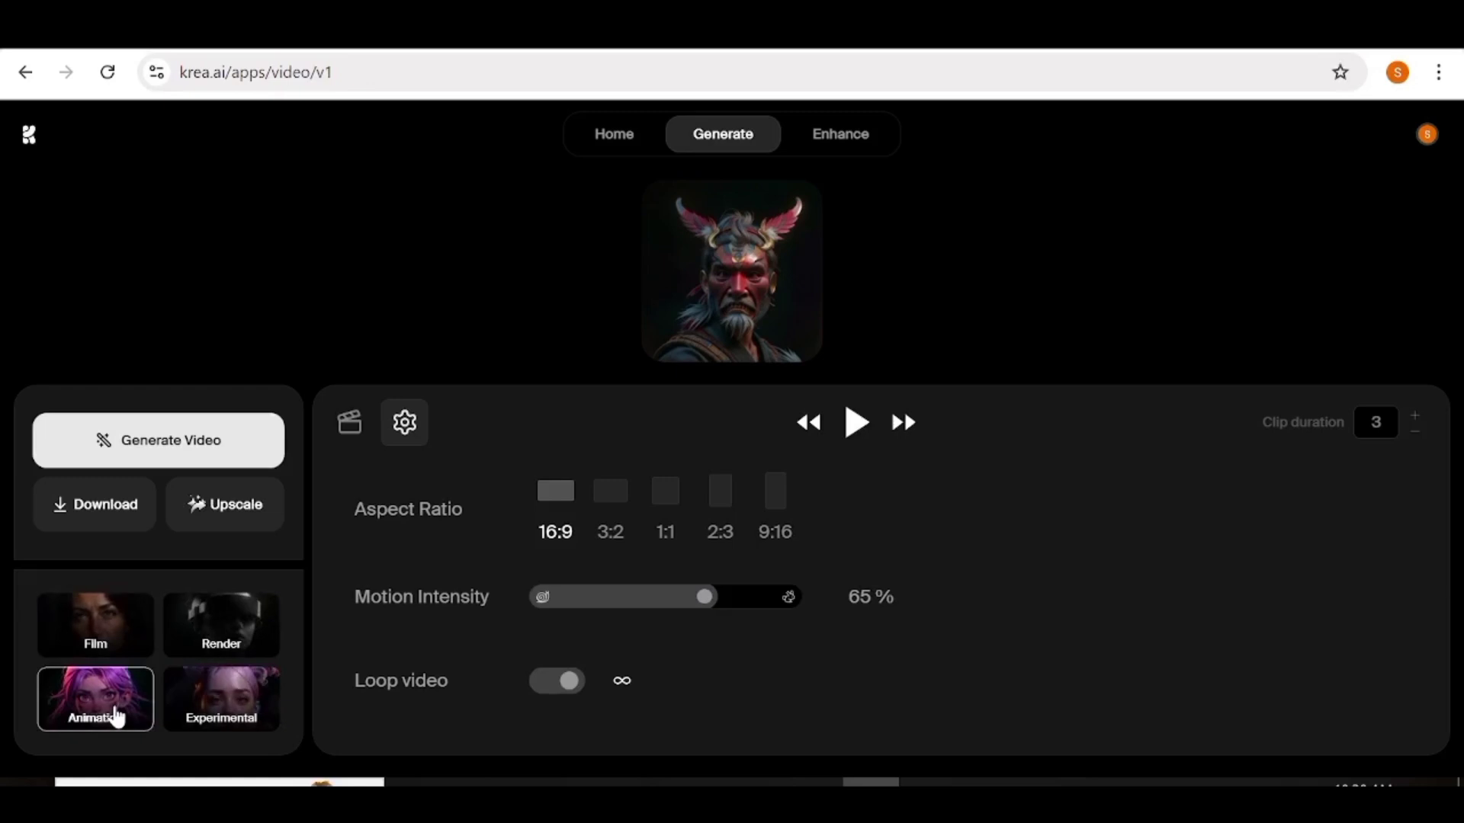
left_click(254, 716)
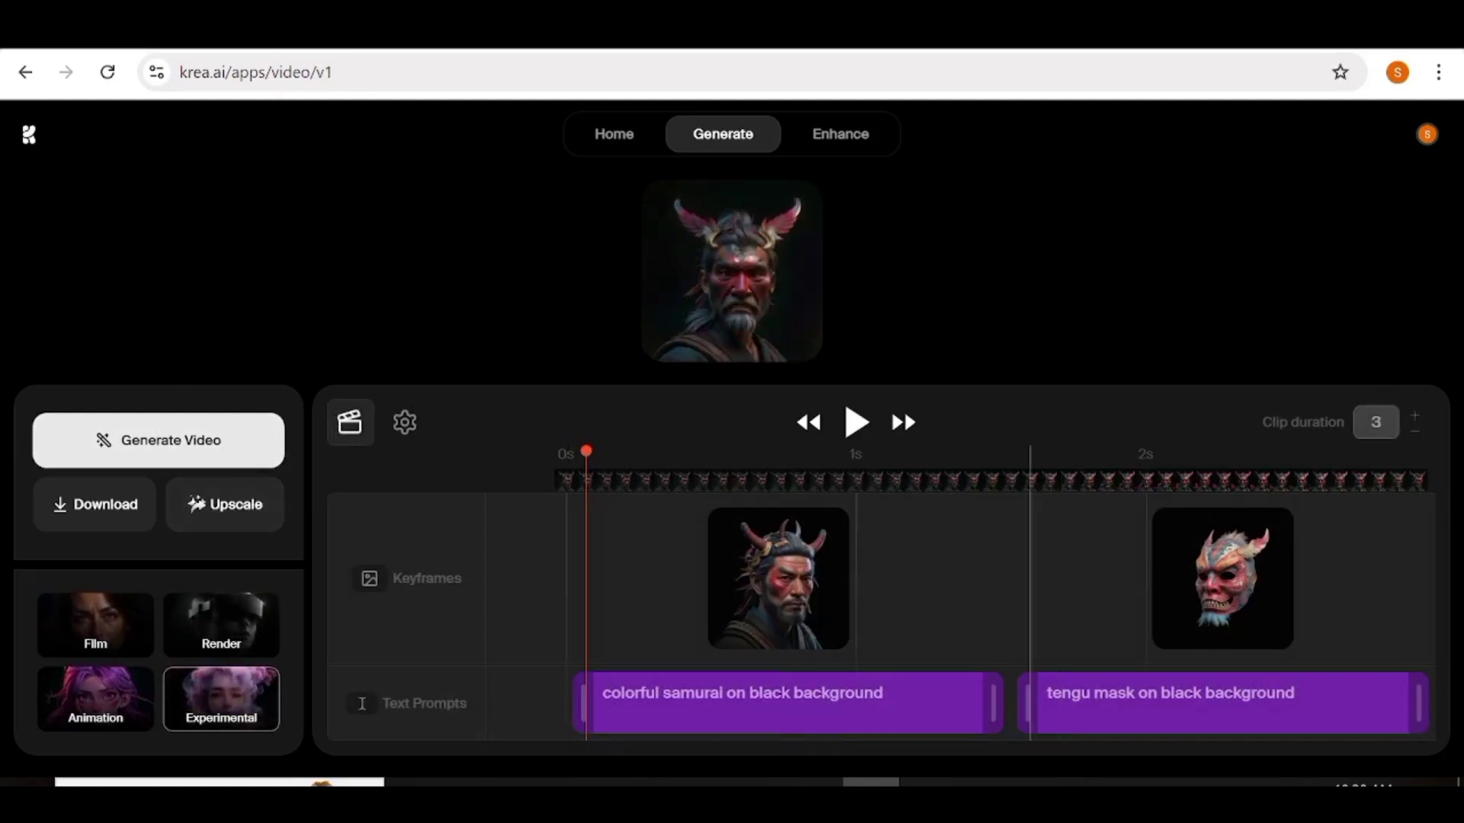
Raise clip duration to 10 seconds, delete the samurai keyframe and both prompts.
left_click(1375, 422)
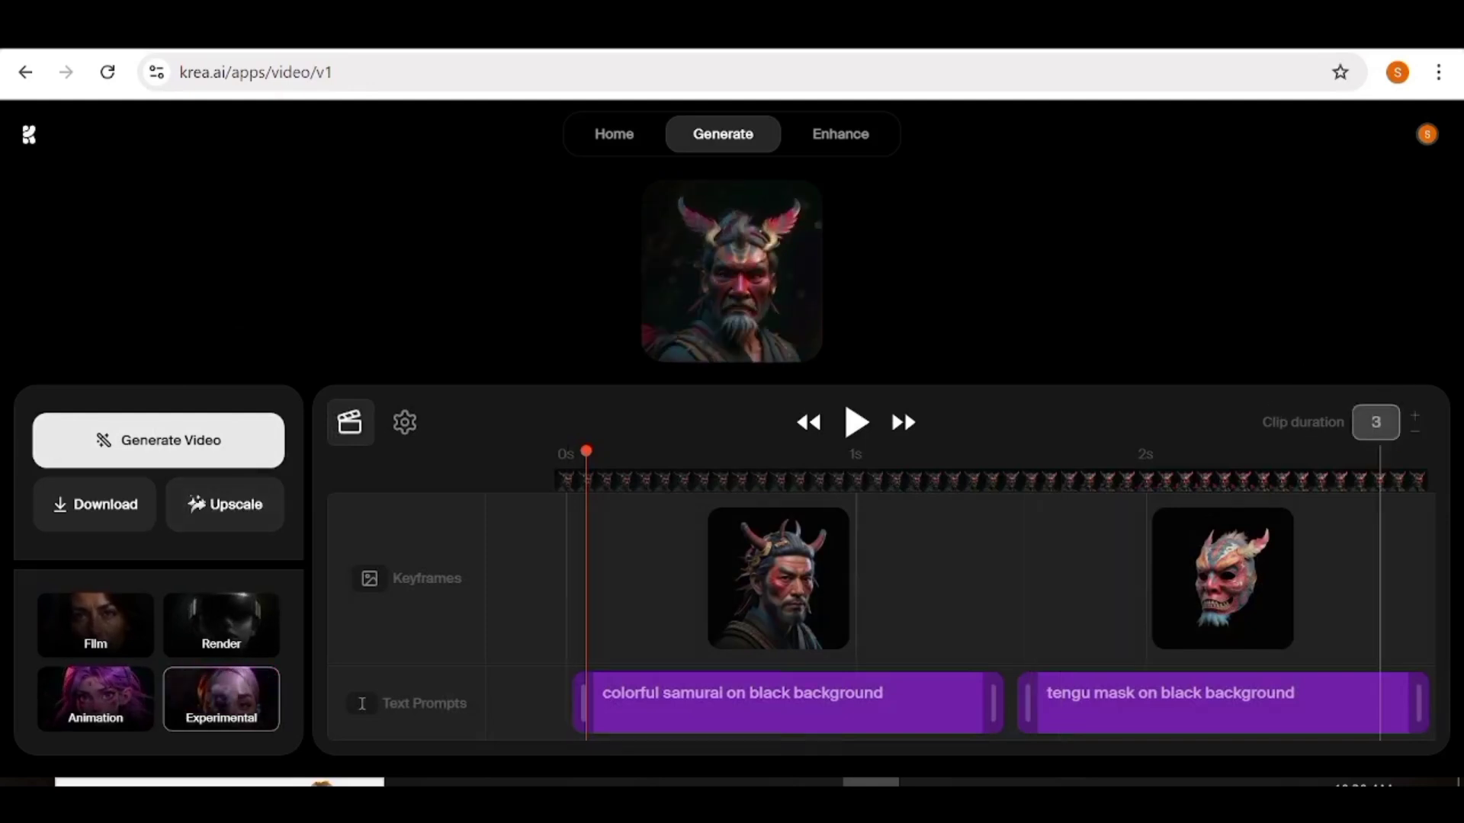
scroll(1413, 435, "up", 7)
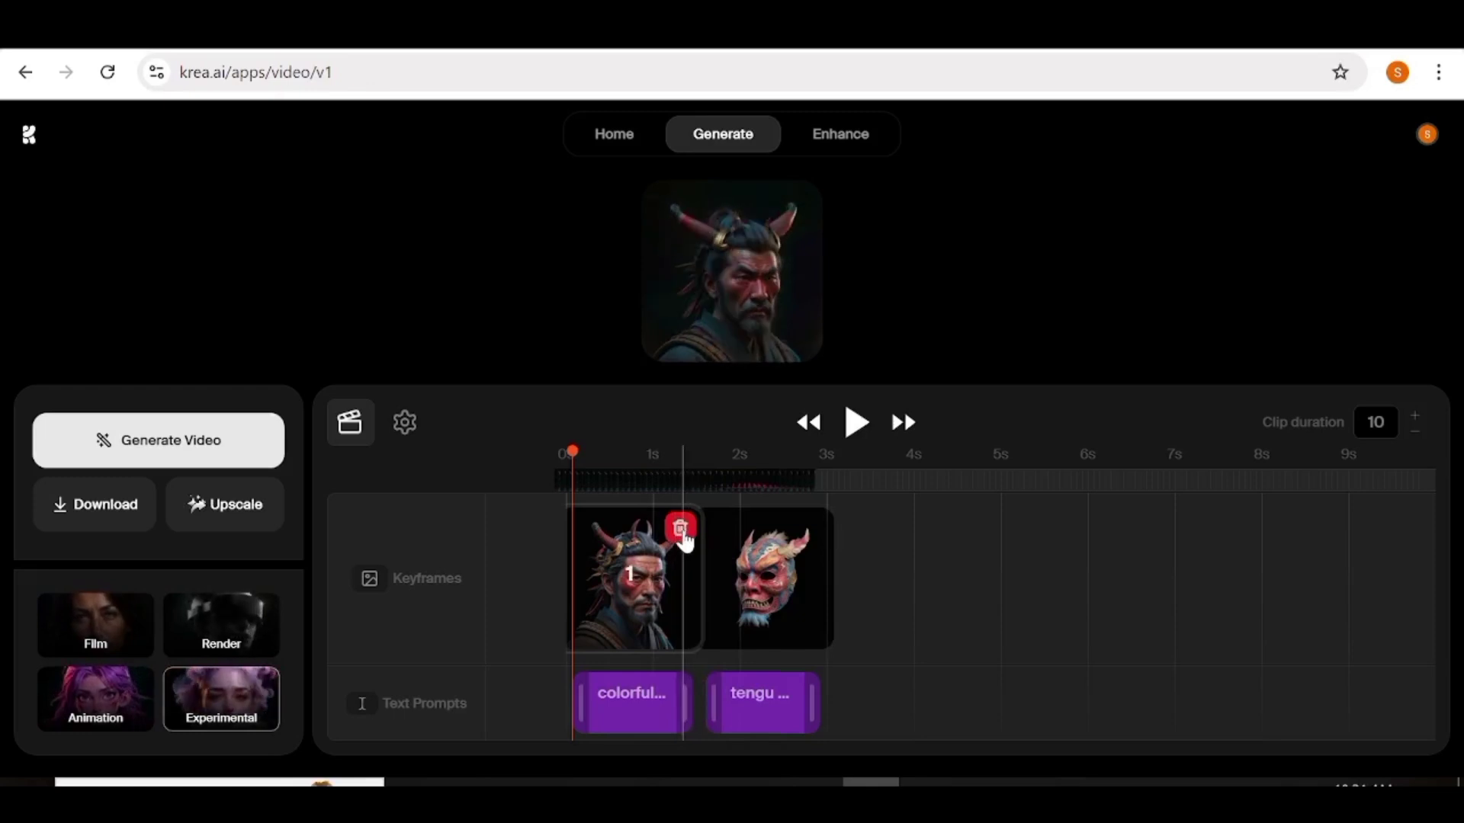
left_click(682, 533)
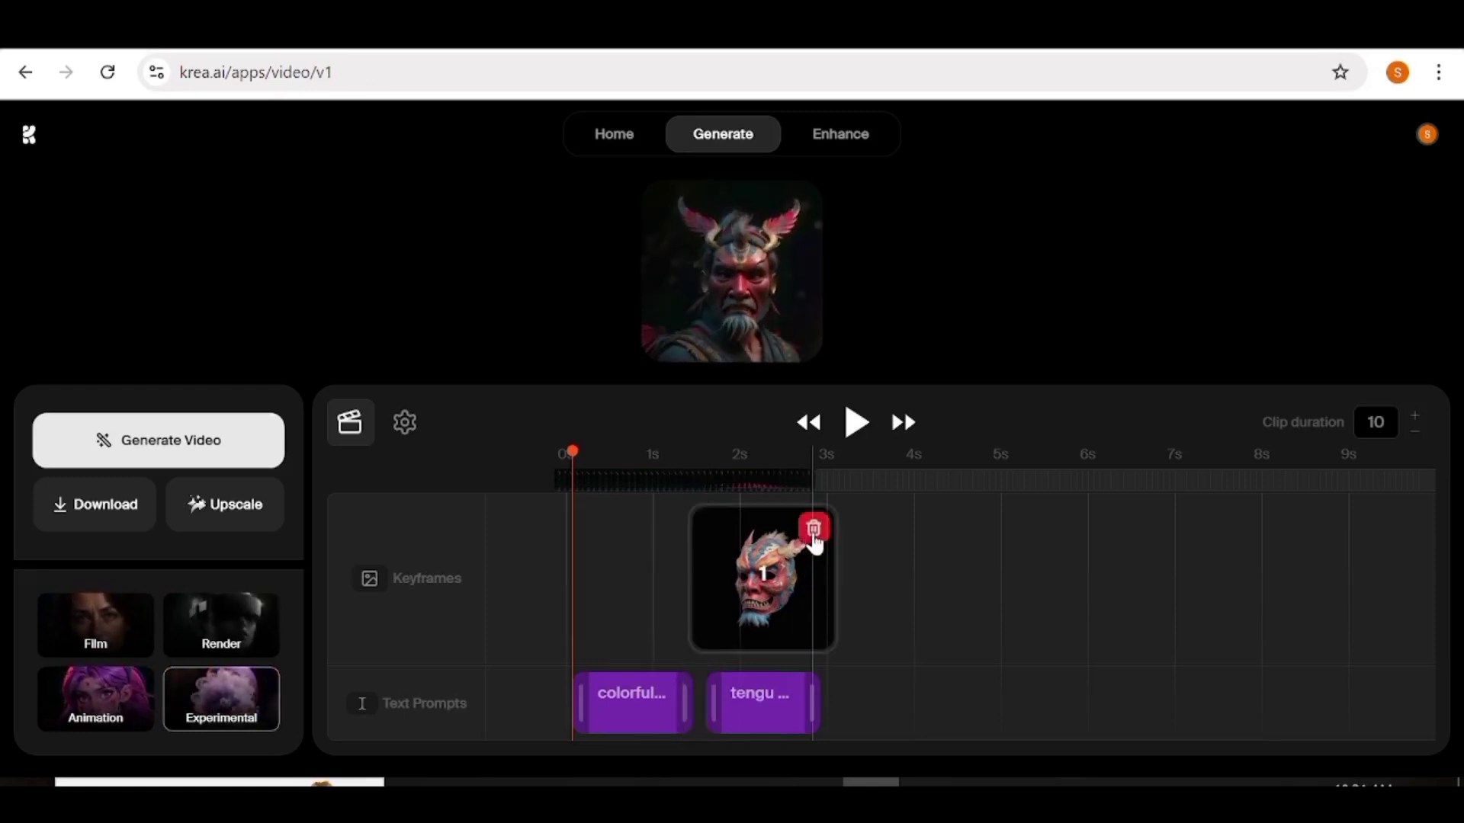
mouse_move(633, 726)
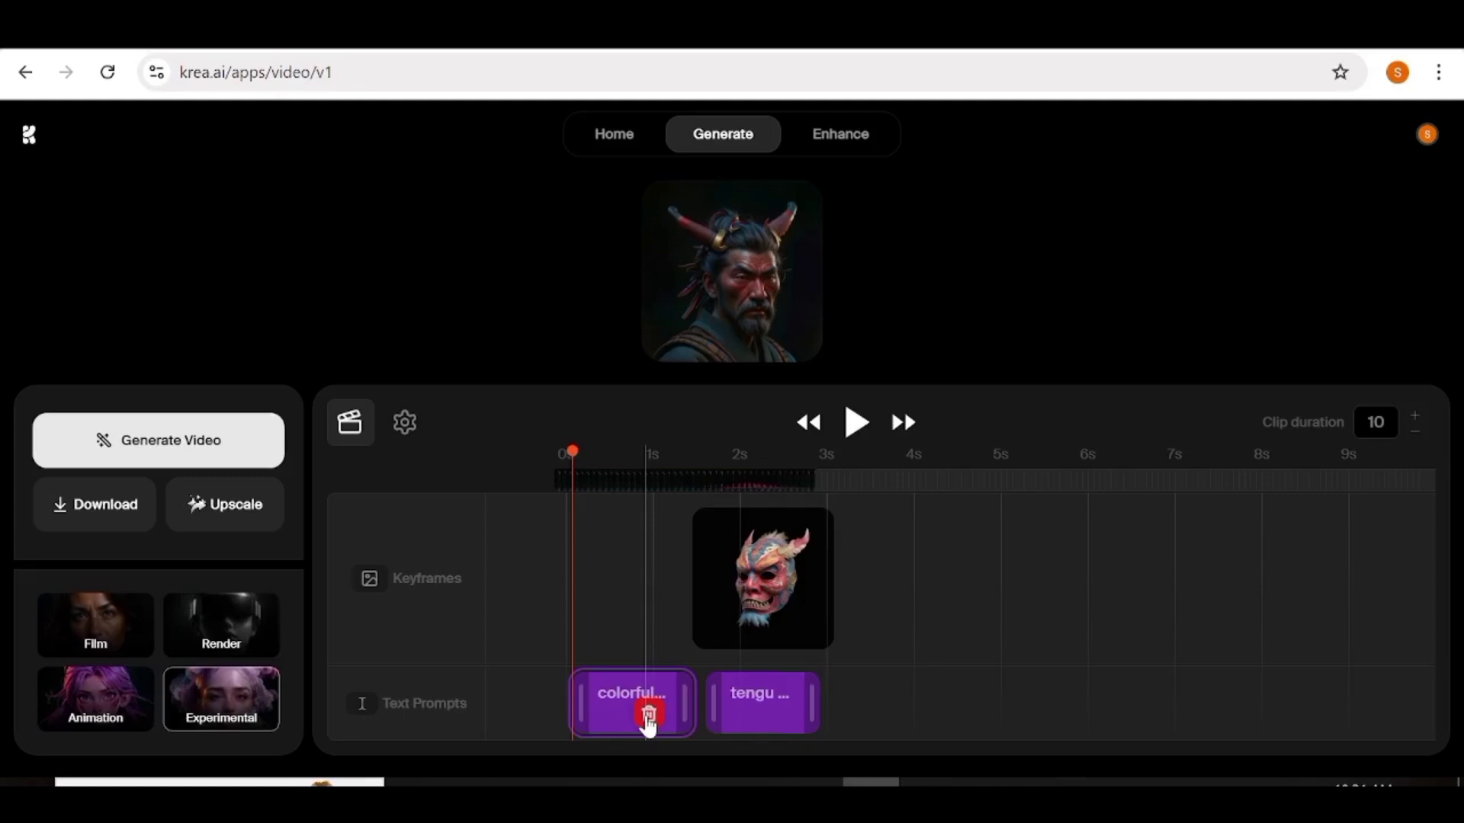
left_click(648, 717)
left_click(779, 720)
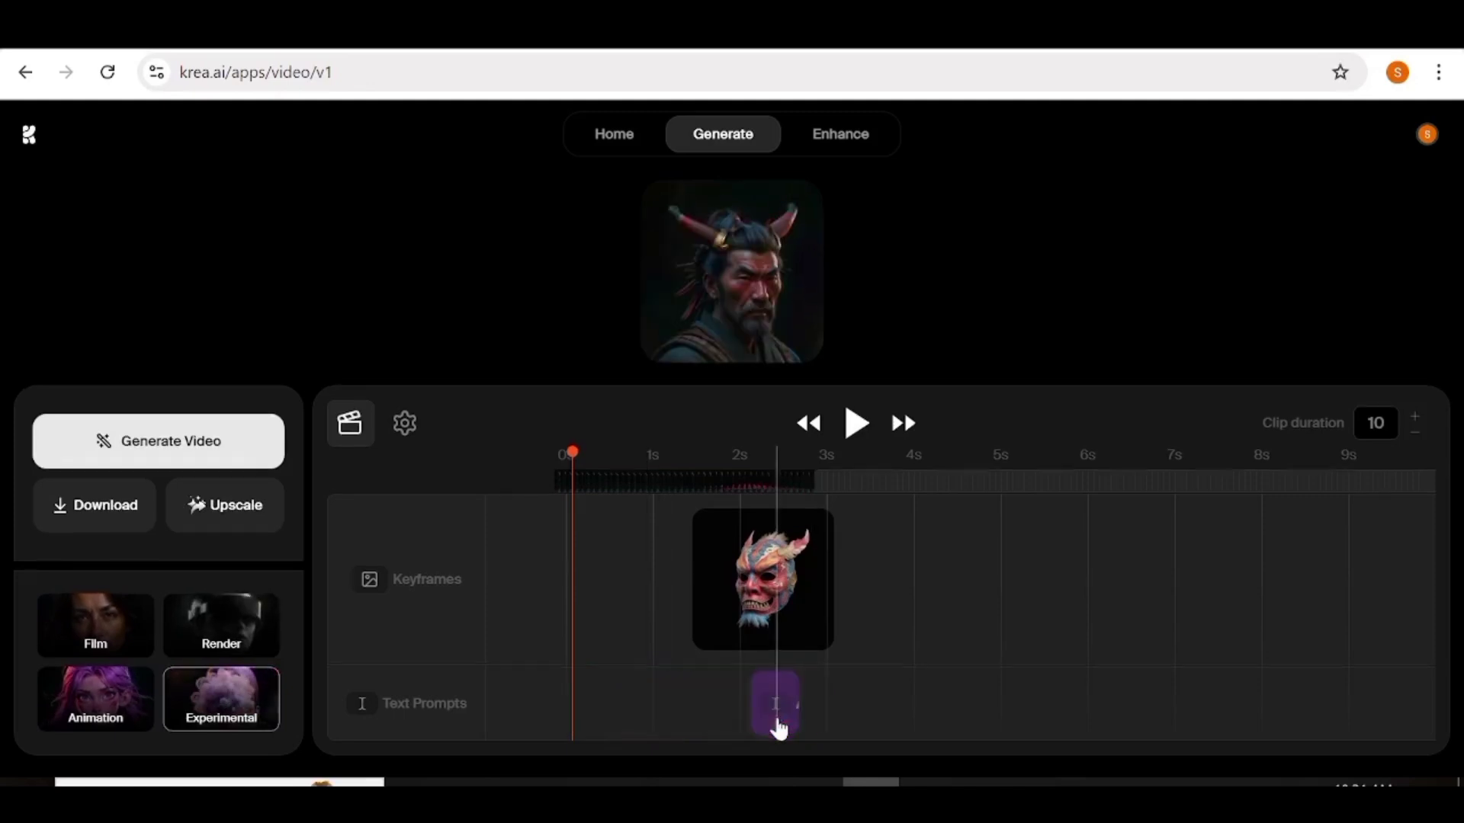
Clear the remaining tengu mask keyframe off the timeline.
mouse_move(785, 605)
left_click_drag(786, 605, 577, 596)
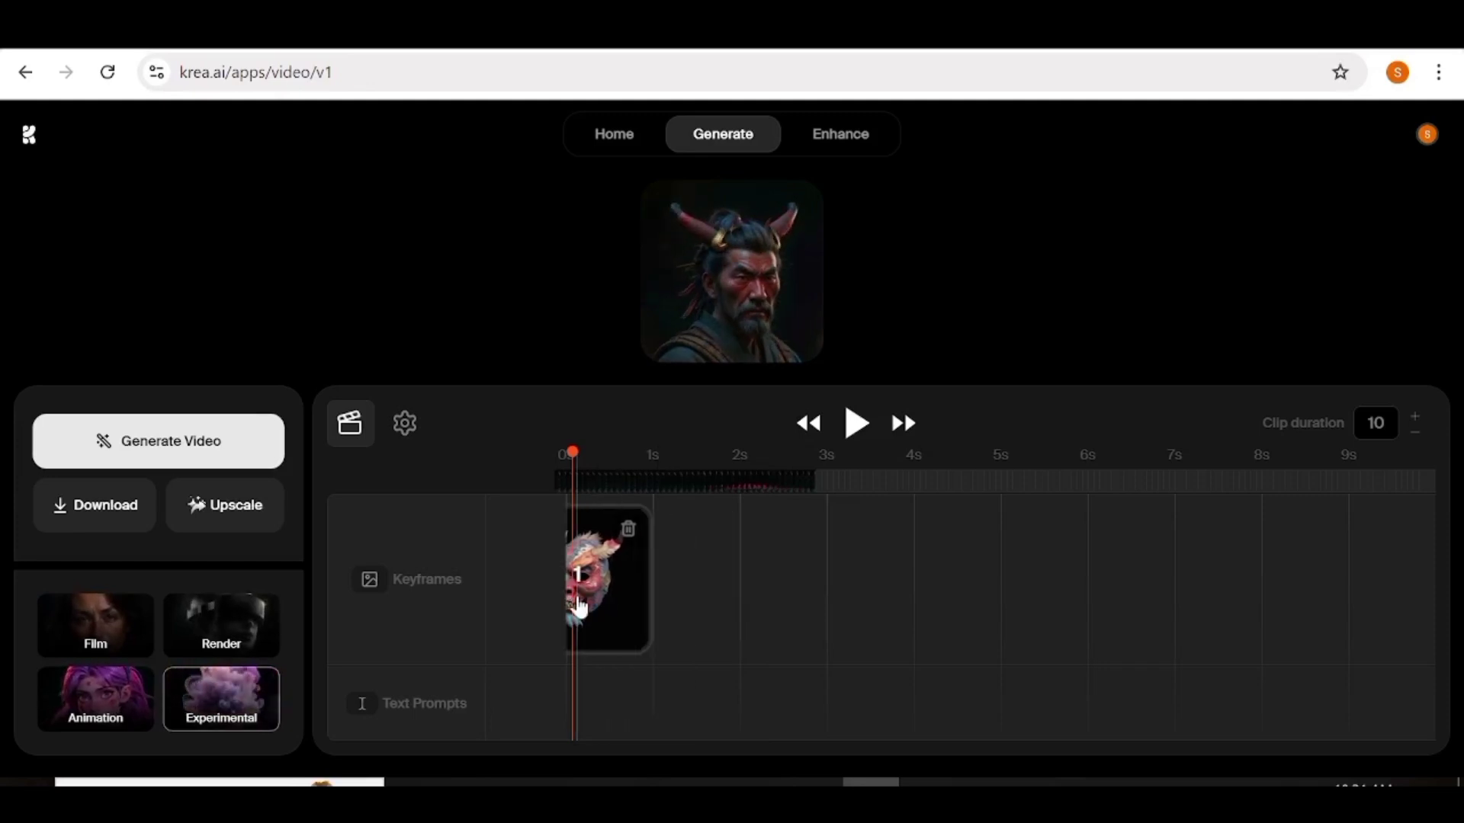
mouse_move(623, 582)
left_mouse_down()
mouse_move(689, 574)
mouse_move(735, 595)
mouse_move(634, 568)
left_mouse_up()
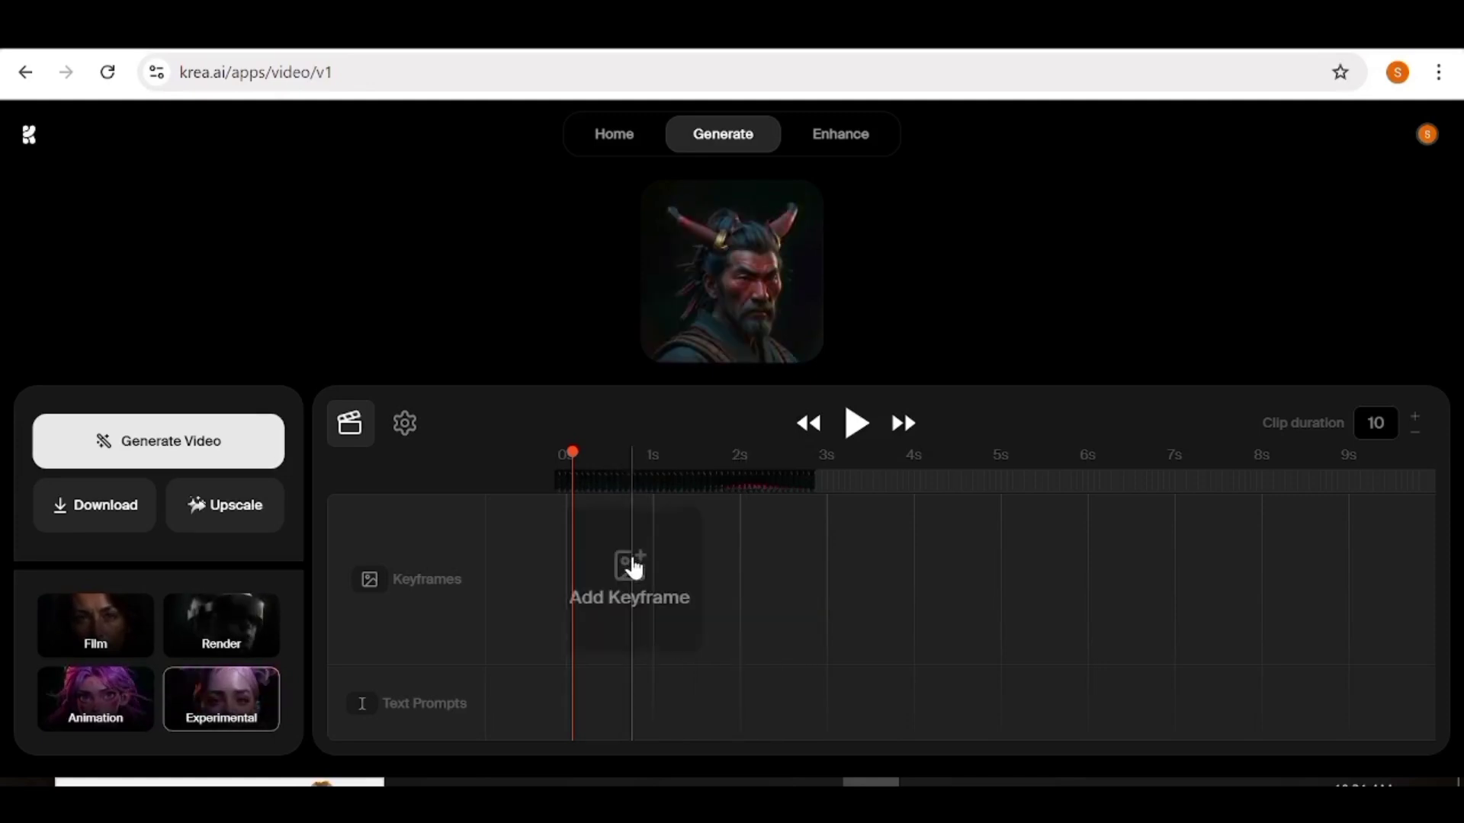
left_click(633, 568)
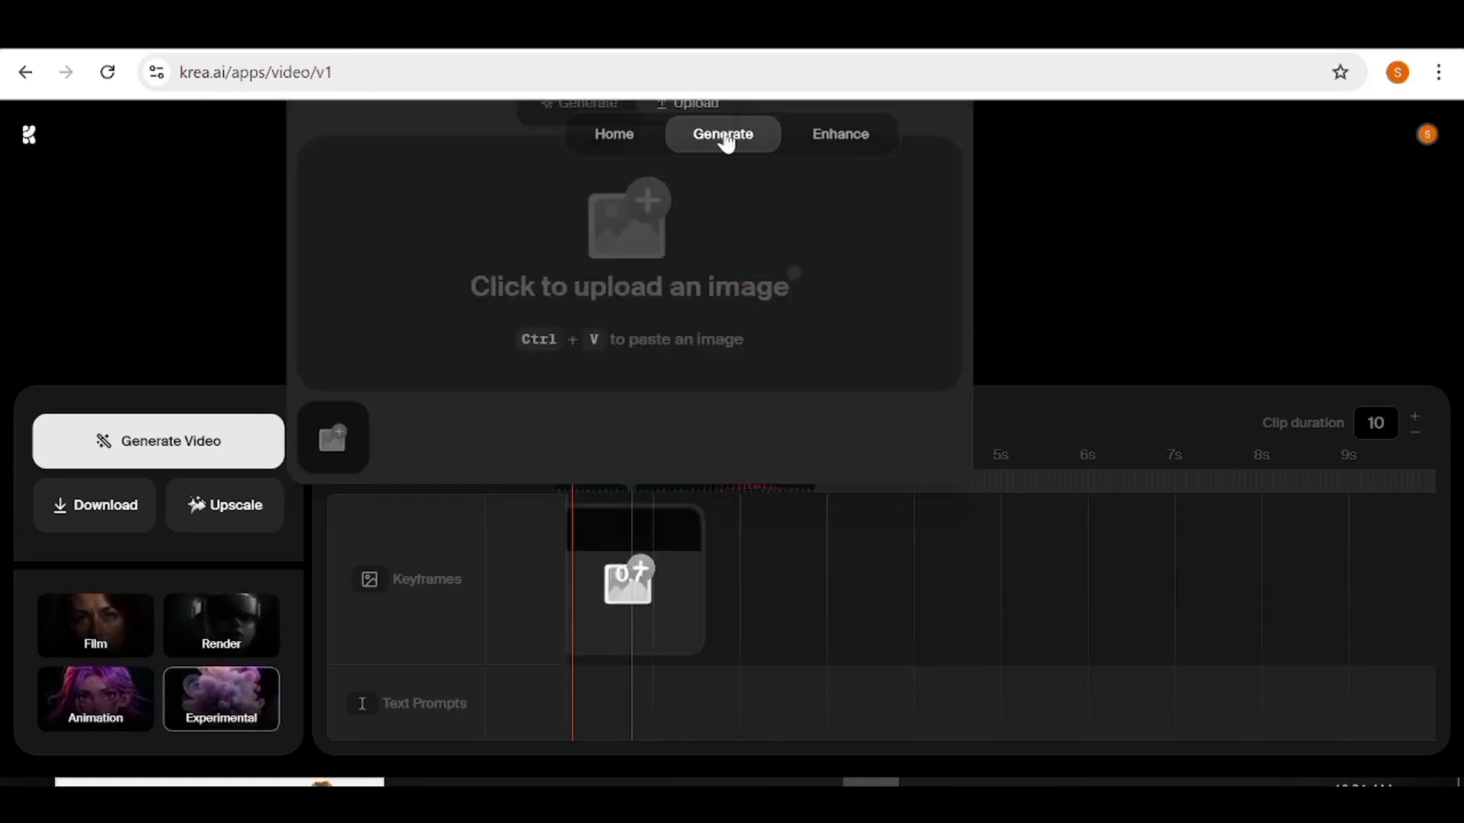
Upload the colourful explosion image from Downloads as the first keyframe.
mouse_move(724, 143)
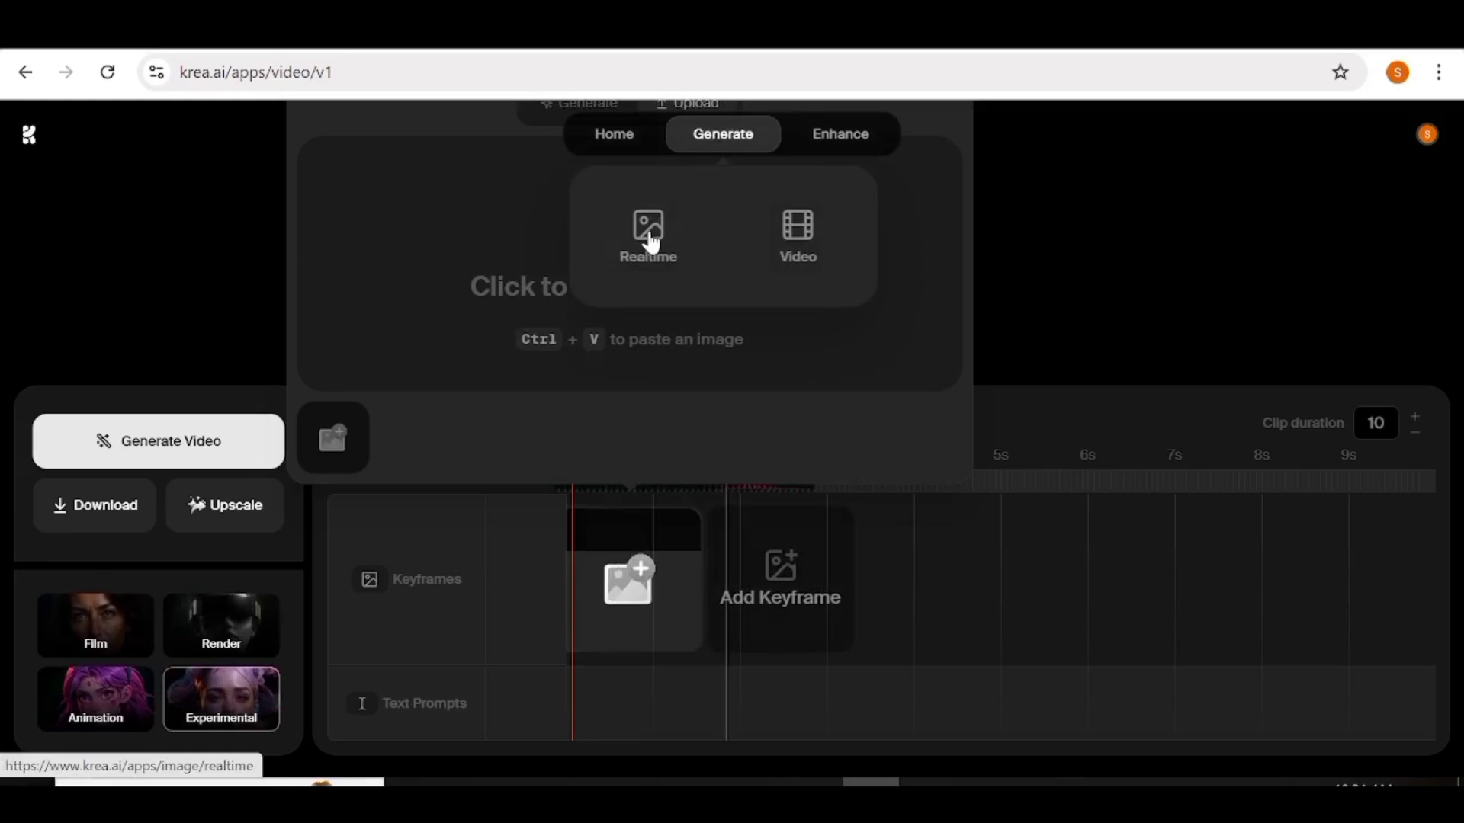
mouse_move(619, 572)
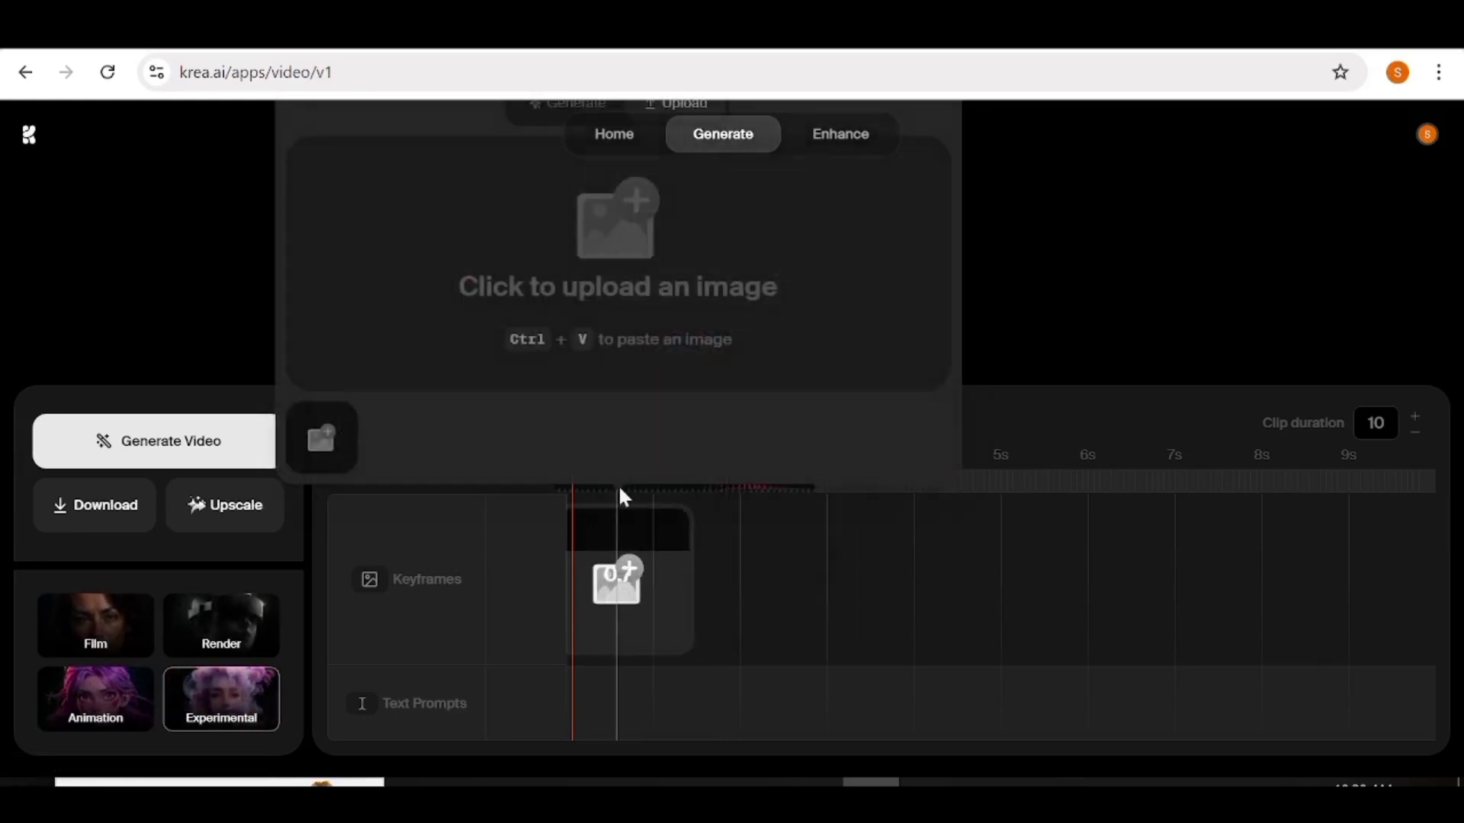
left_click(639, 198)
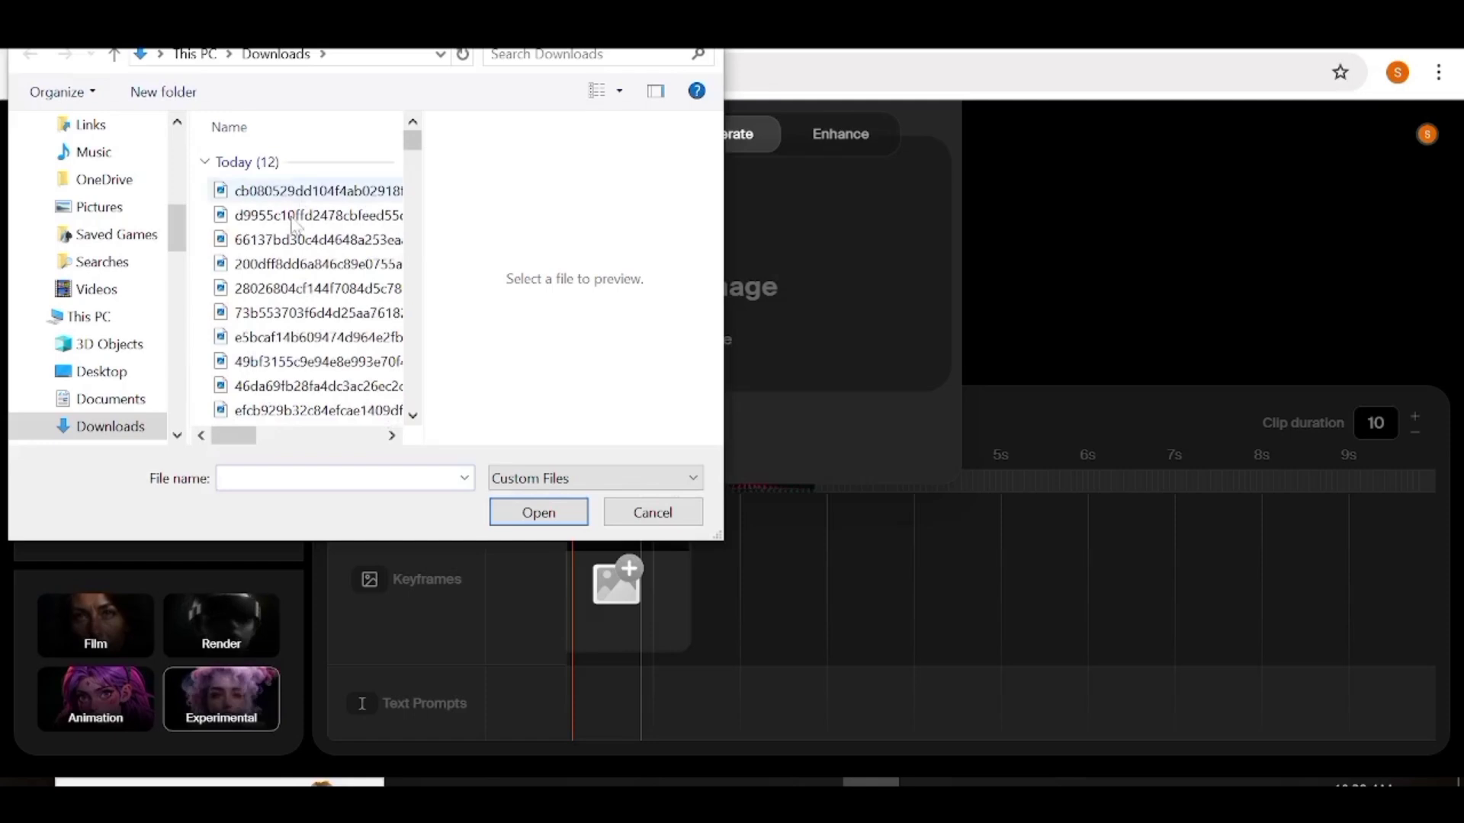
scroll(305, 305, "down", 1)
left_click(313, 379)
left_click(538, 512)
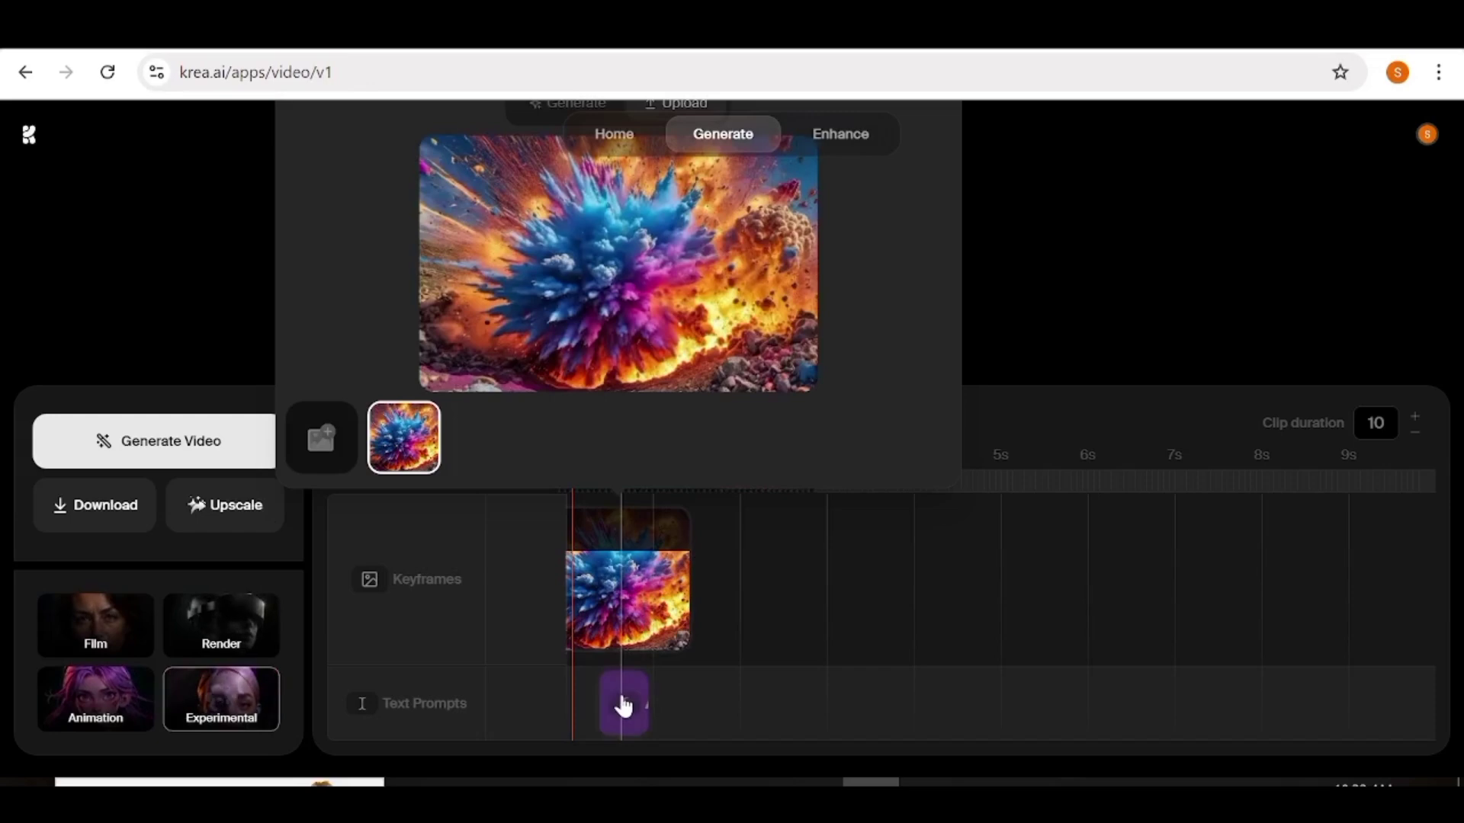
Widen the prompt clip, enter 'A colorful explosion', and add a second prompt clip.
left_click(623, 705)
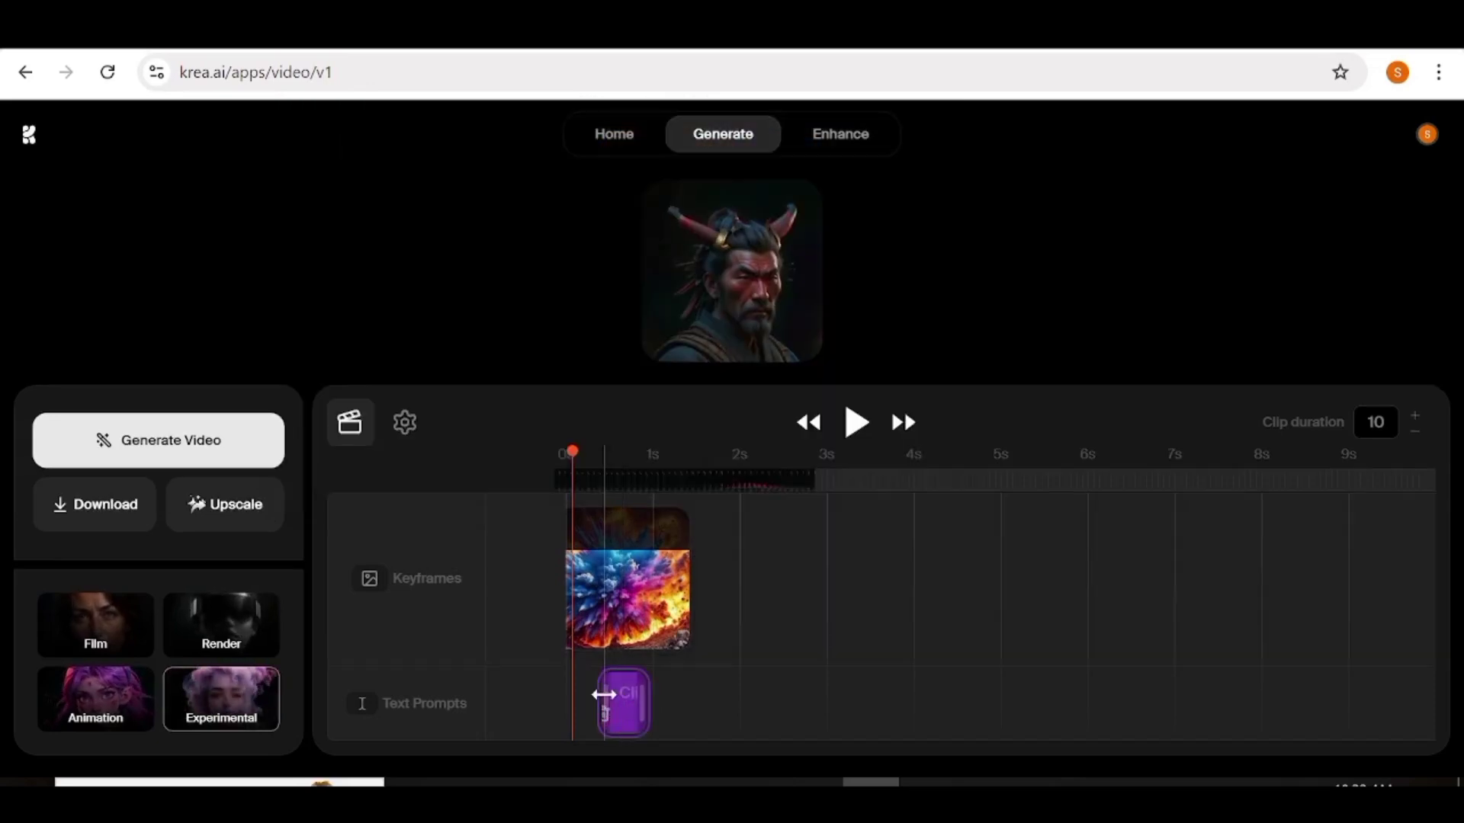
left_click_drag(583, 691, 674, 709)
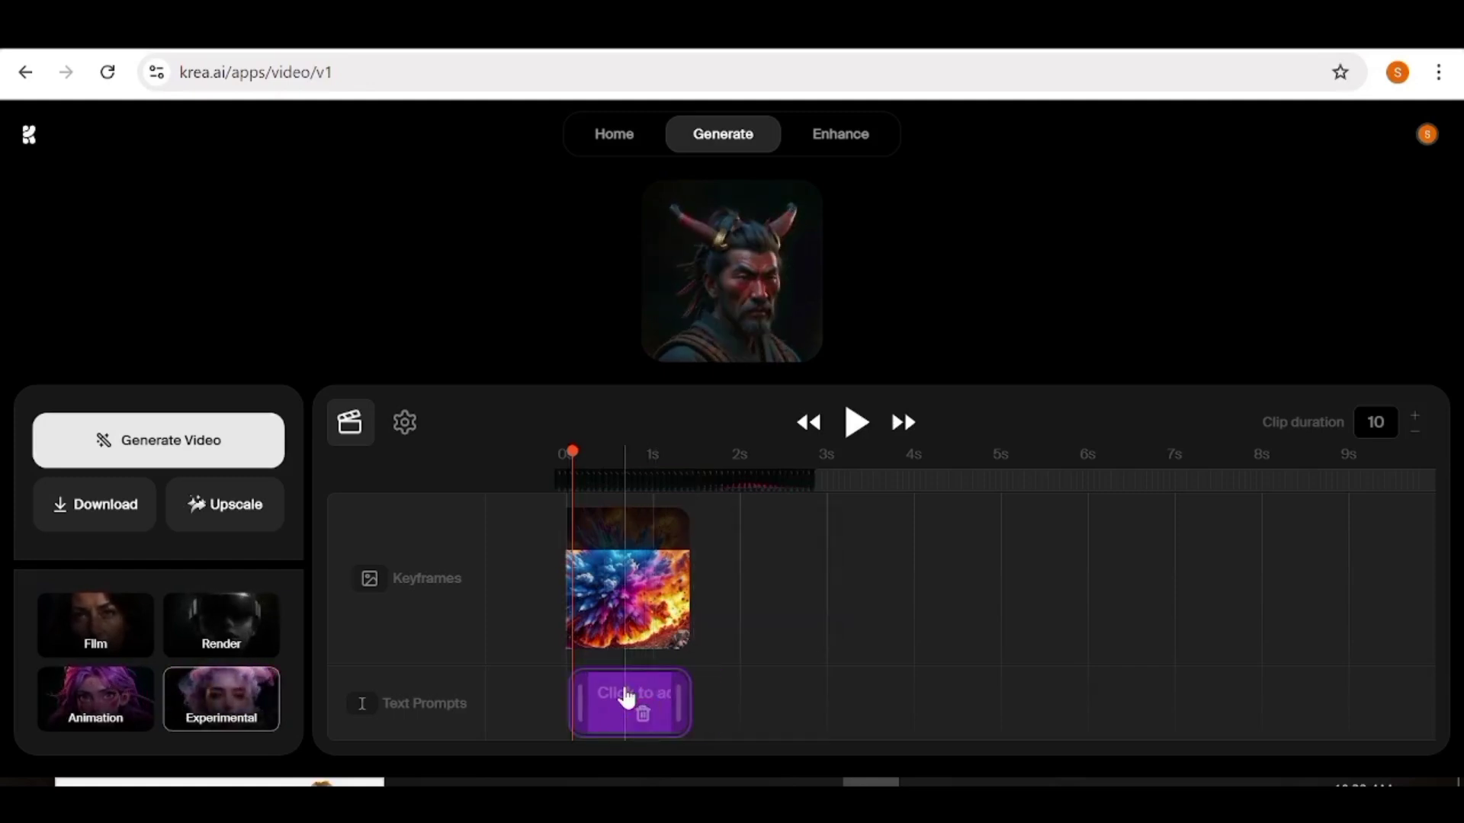
left_click(612, 684)
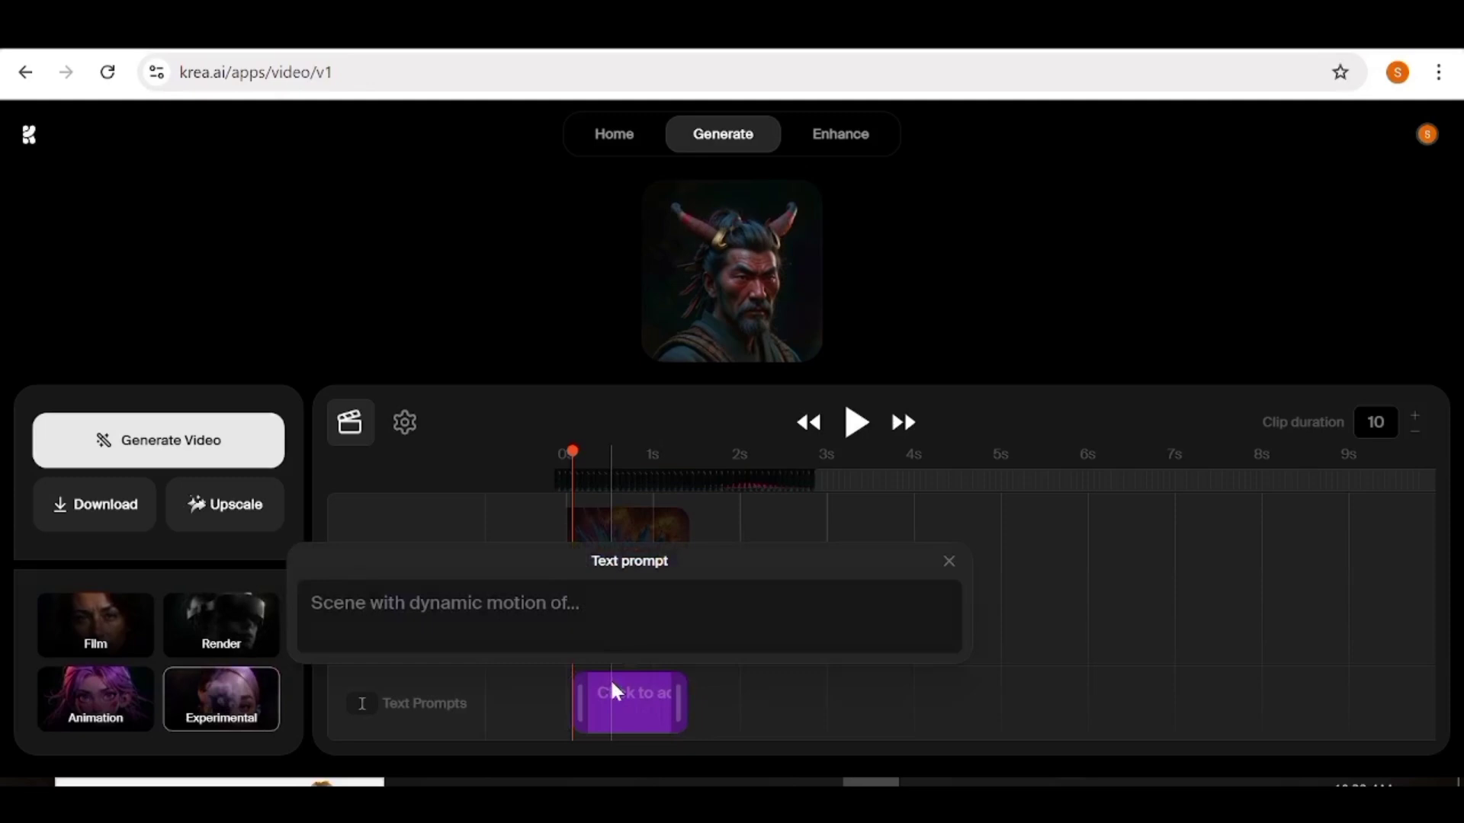
left_click(312, 604)
type("A colorful explosion")
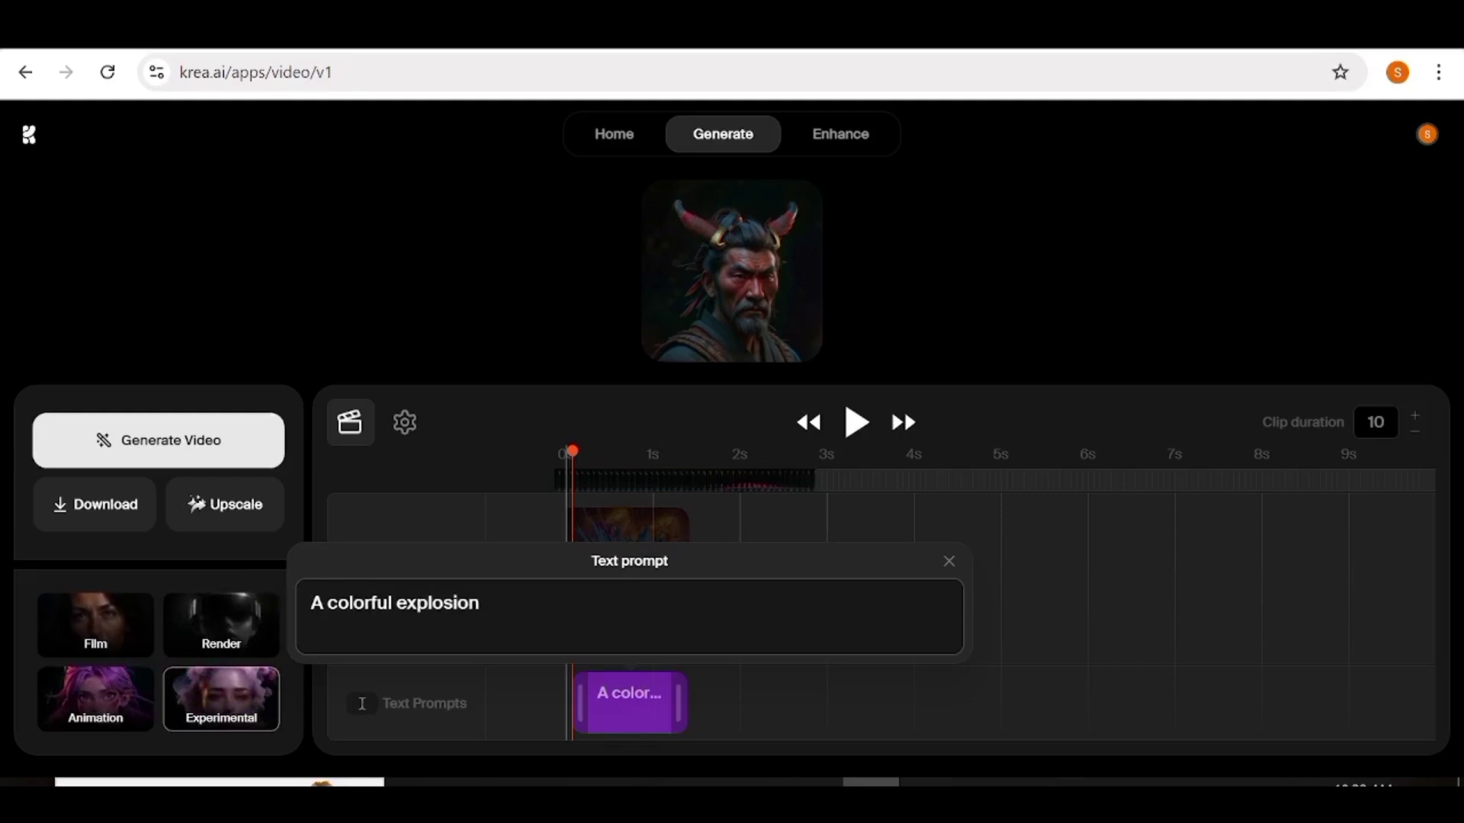
left_click(787, 734)
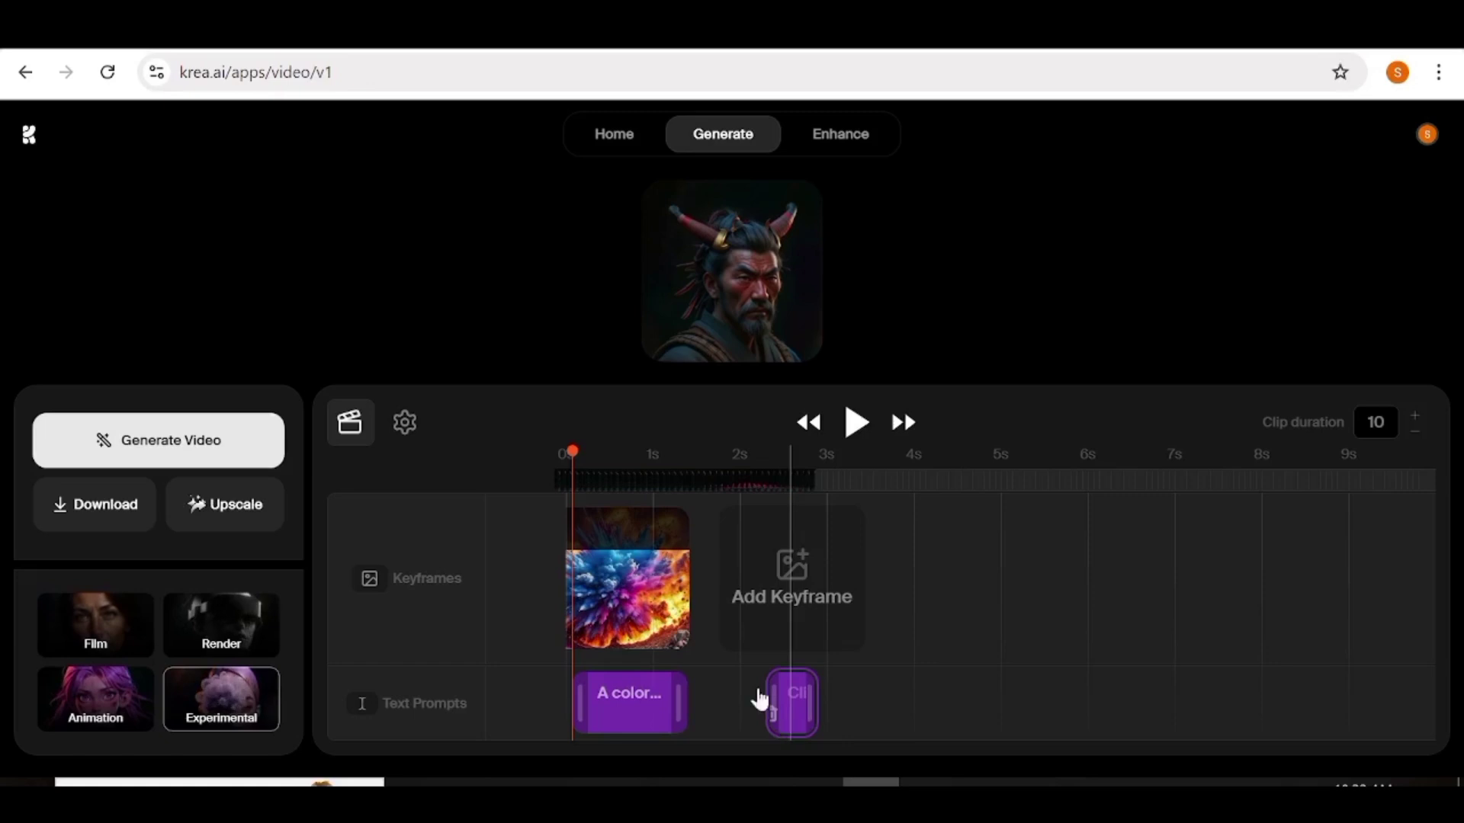
Upload the shouting woman image from Downloads as the second keyframe.
left_click(751, 581)
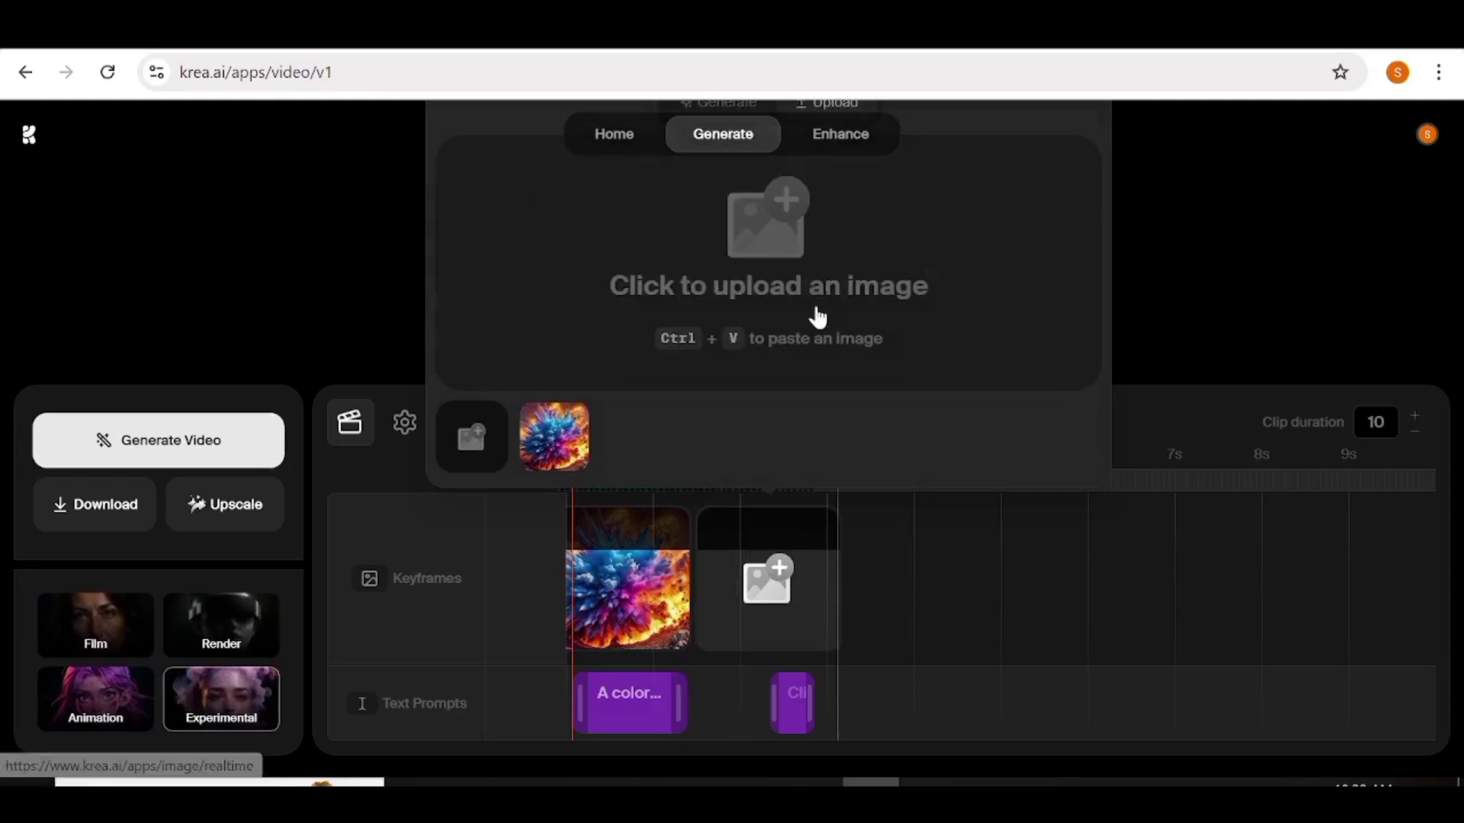
left_click(780, 206)
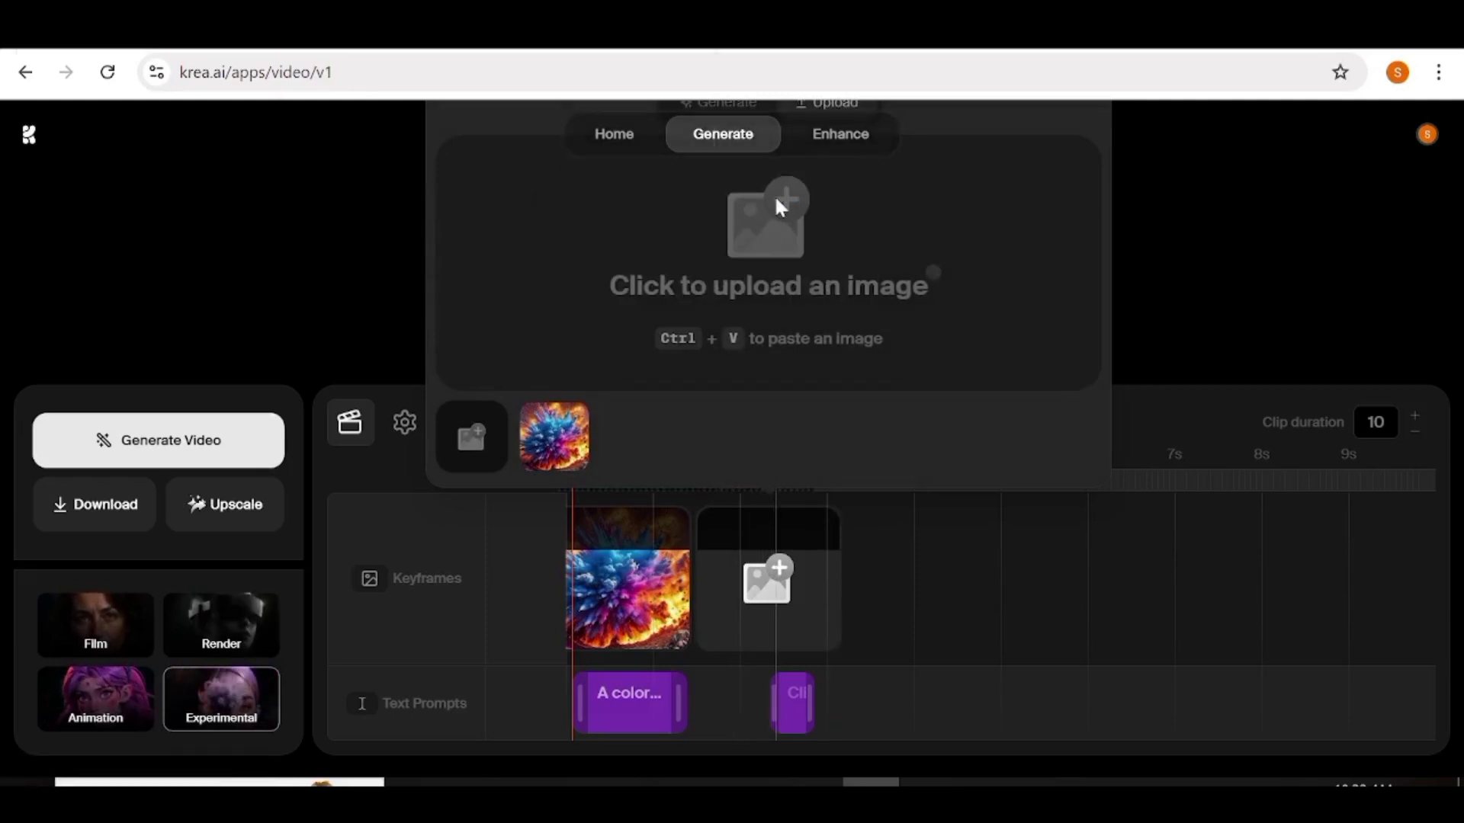
scroll(313, 305, "down", 4)
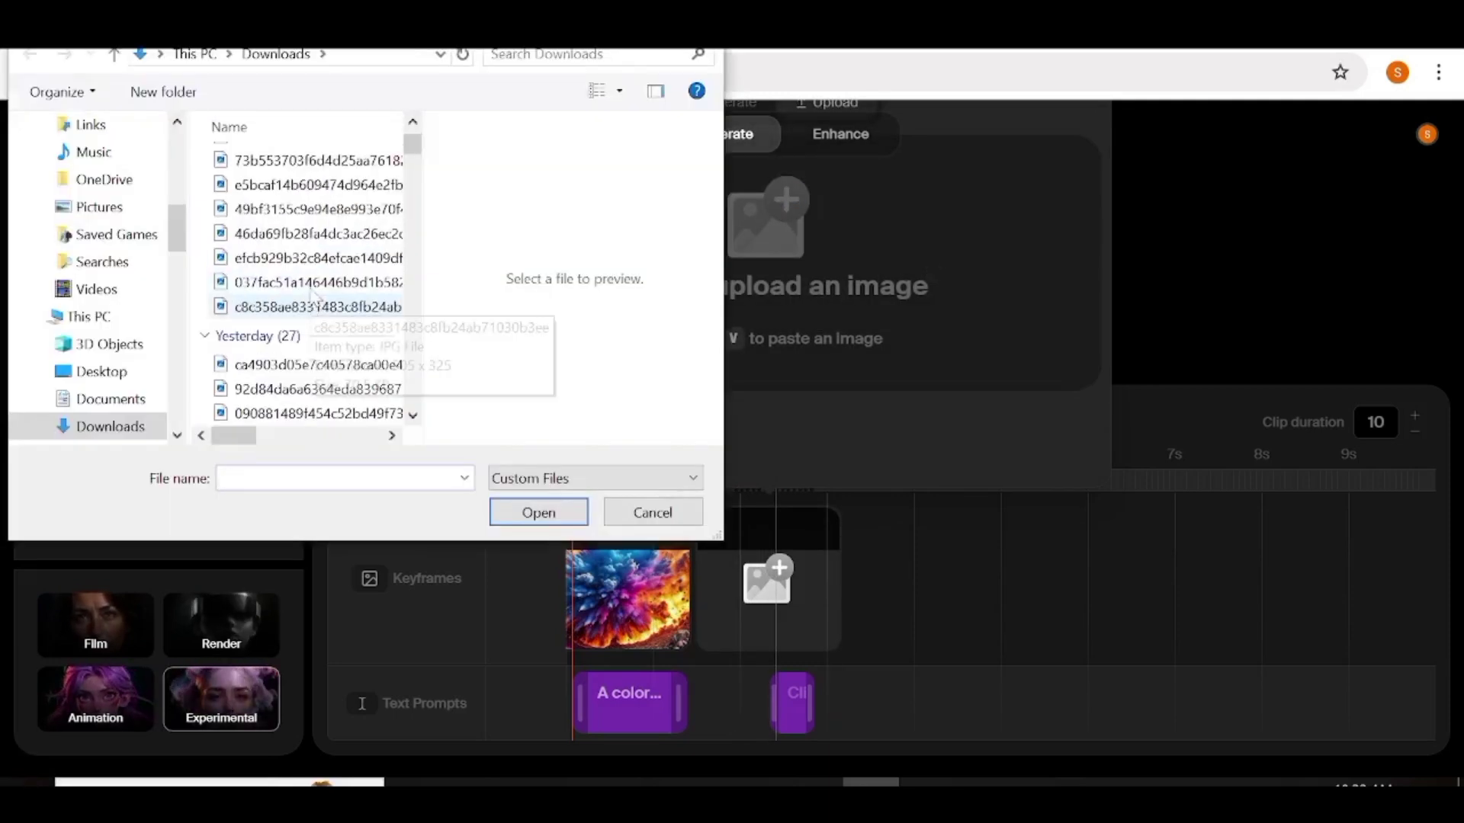
left_click(313, 282)
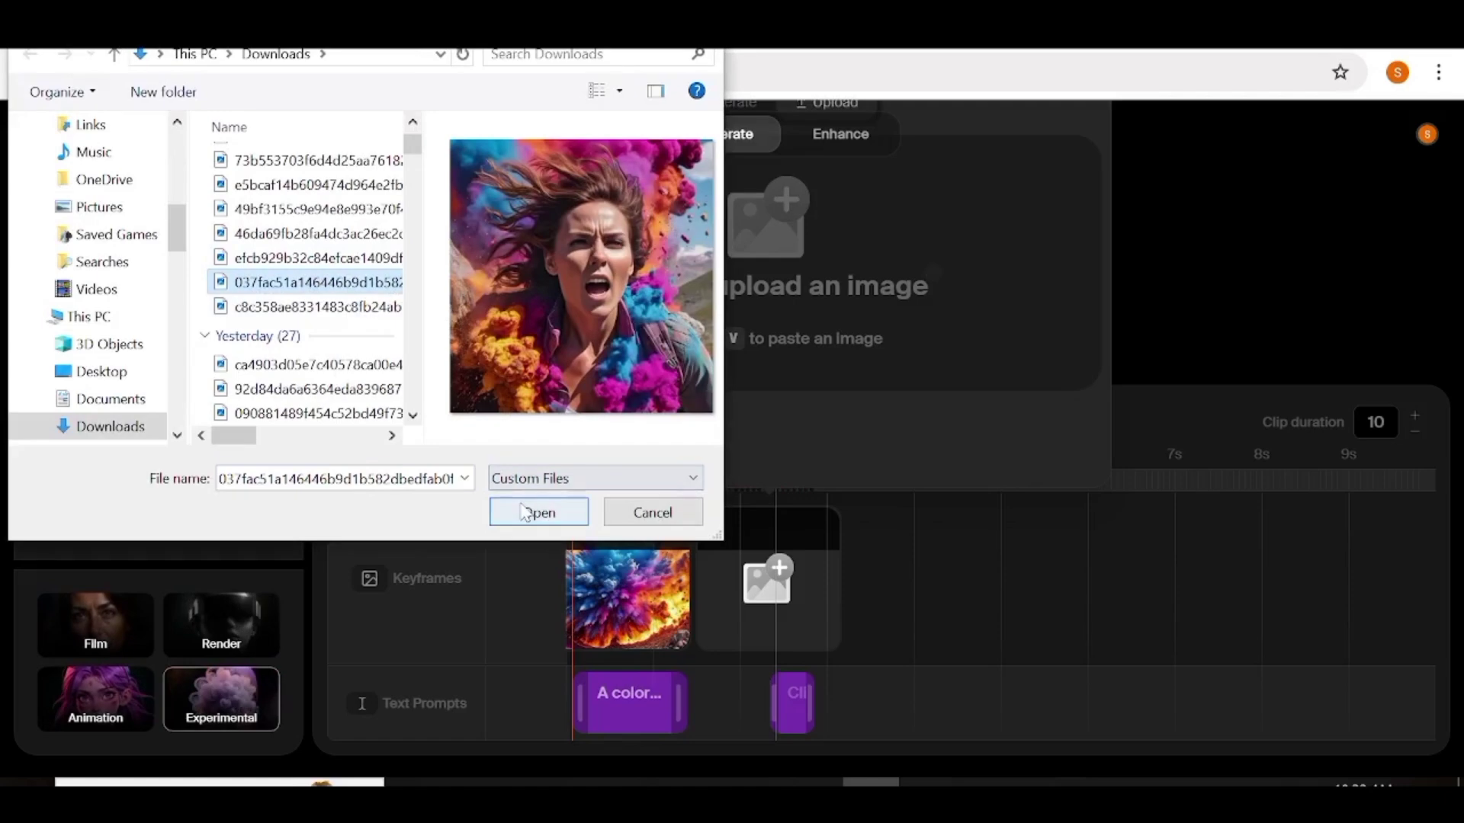
left_click(524, 513)
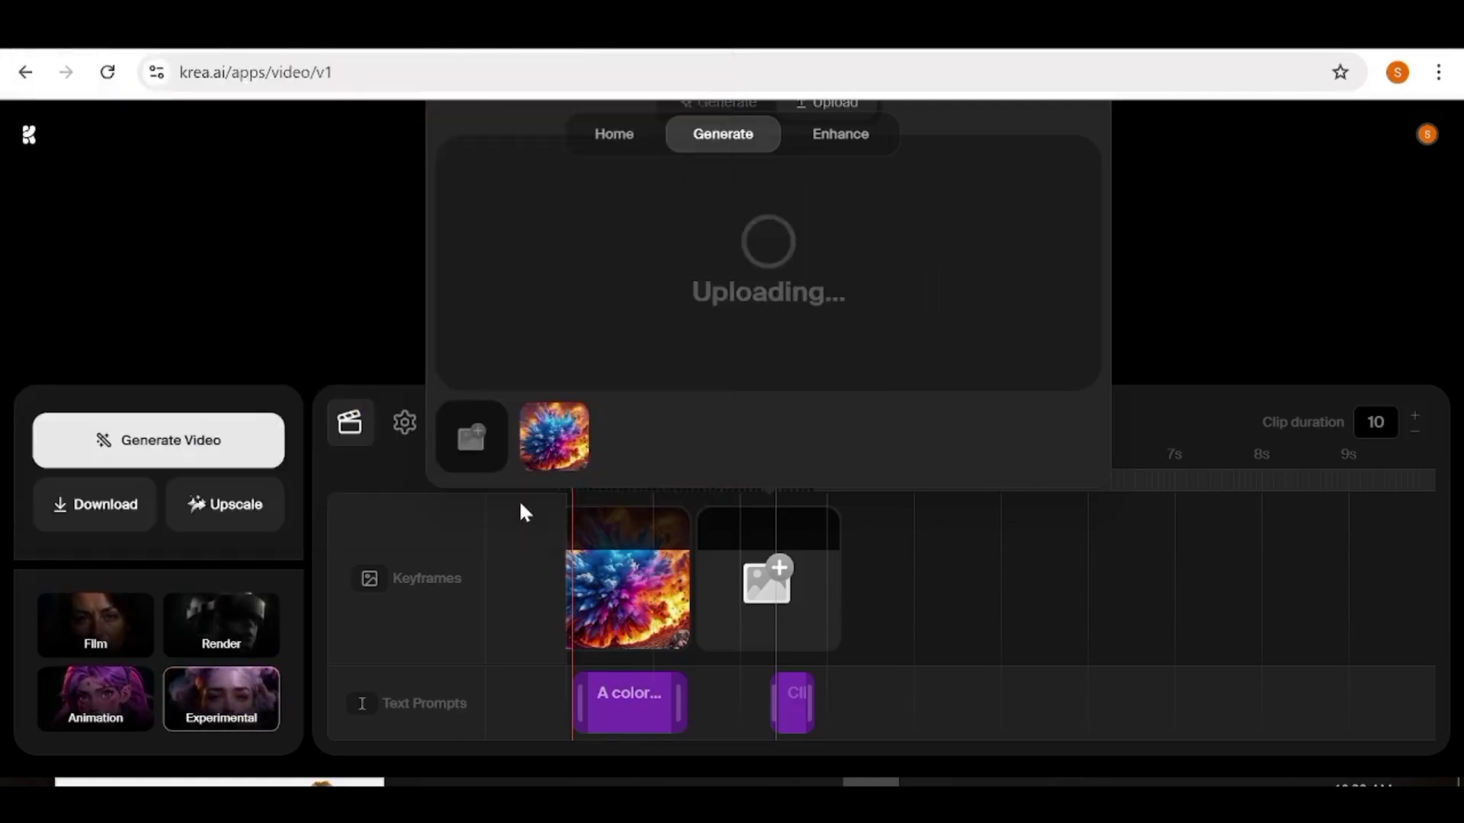
Write the prompt 'A woman emerging from a colorful explosion' and stretch it across keyframes.
left_click_drag(770, 696, 703, 697)
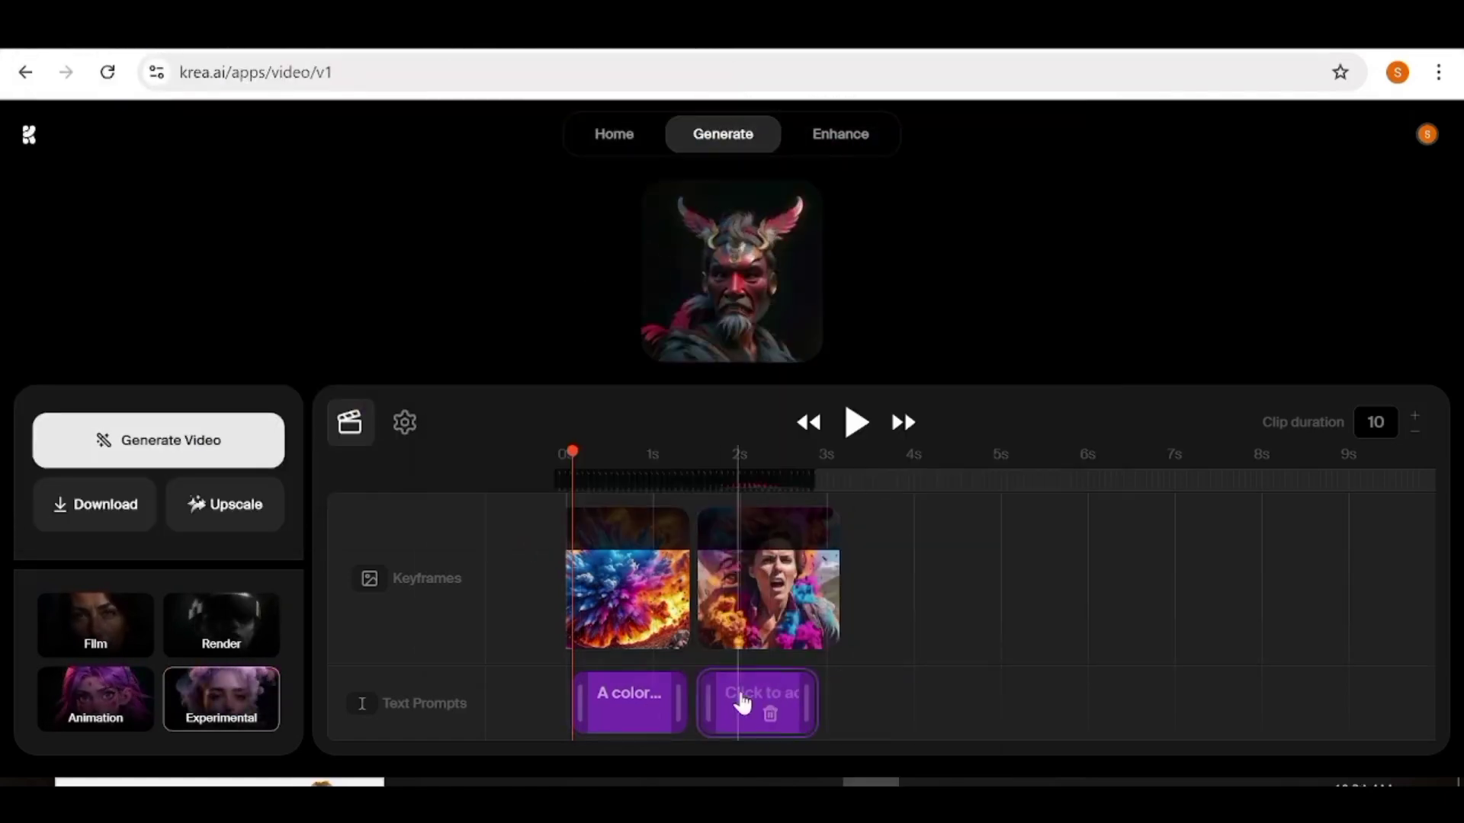
left_click(735, 701)
type("A woman emerging from a colorful exlosi")
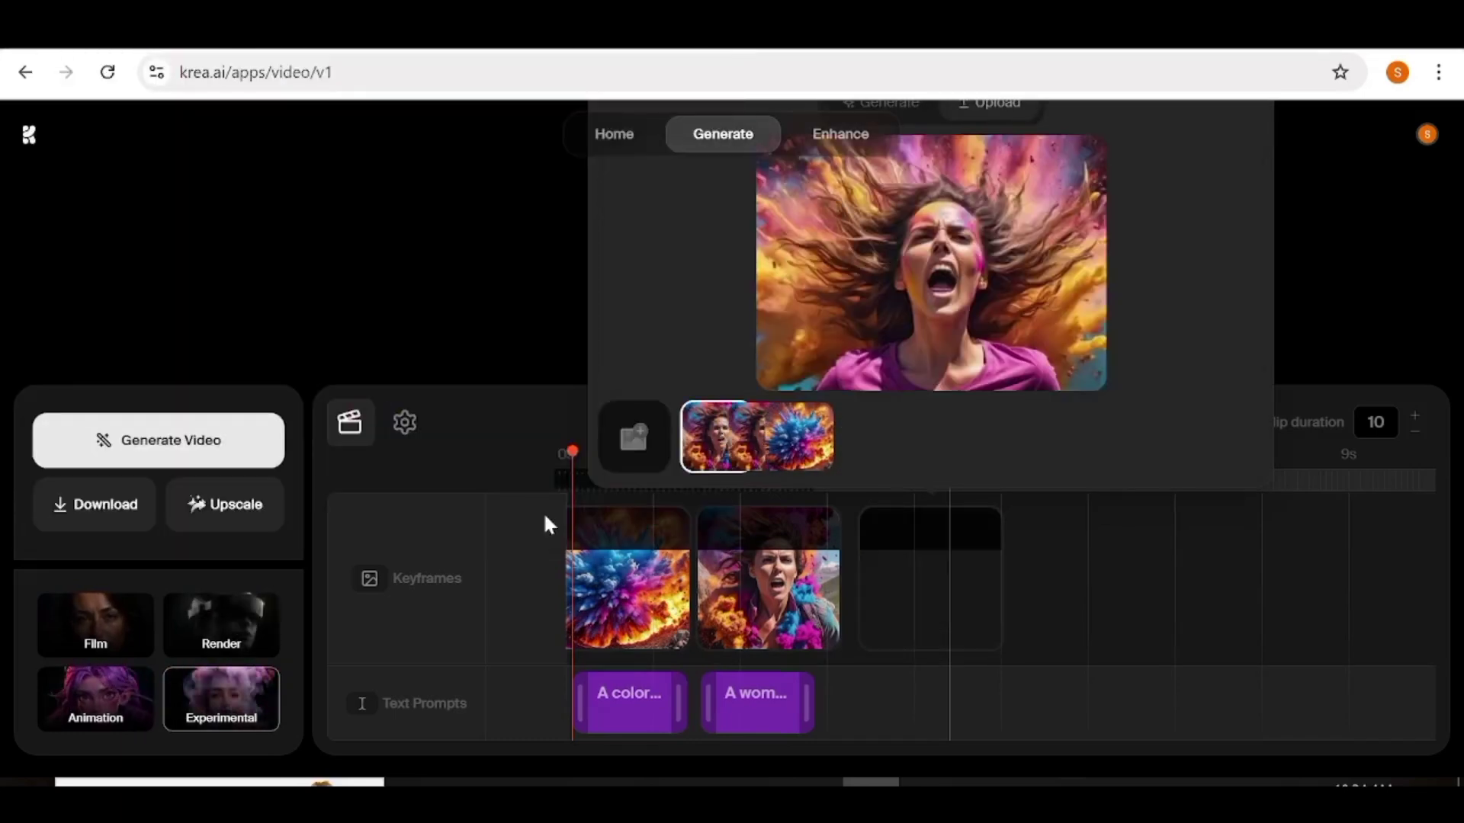
left_click_drag(807, 702, 976, 720)
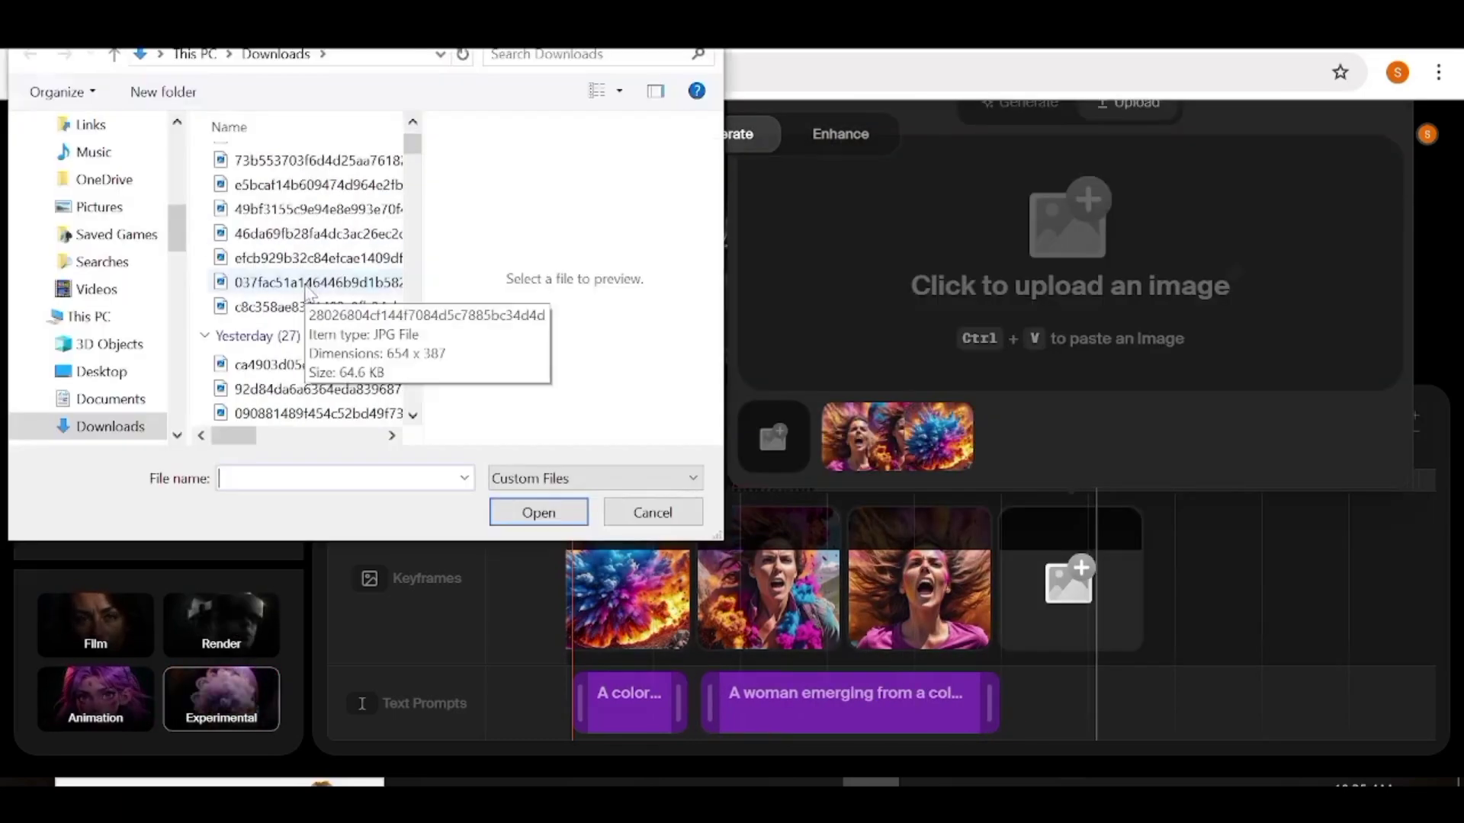
Write the closing prompt about an eye reflecting an explosion, keeping clip duration at 10 seconds.
left_click(1197, 581)
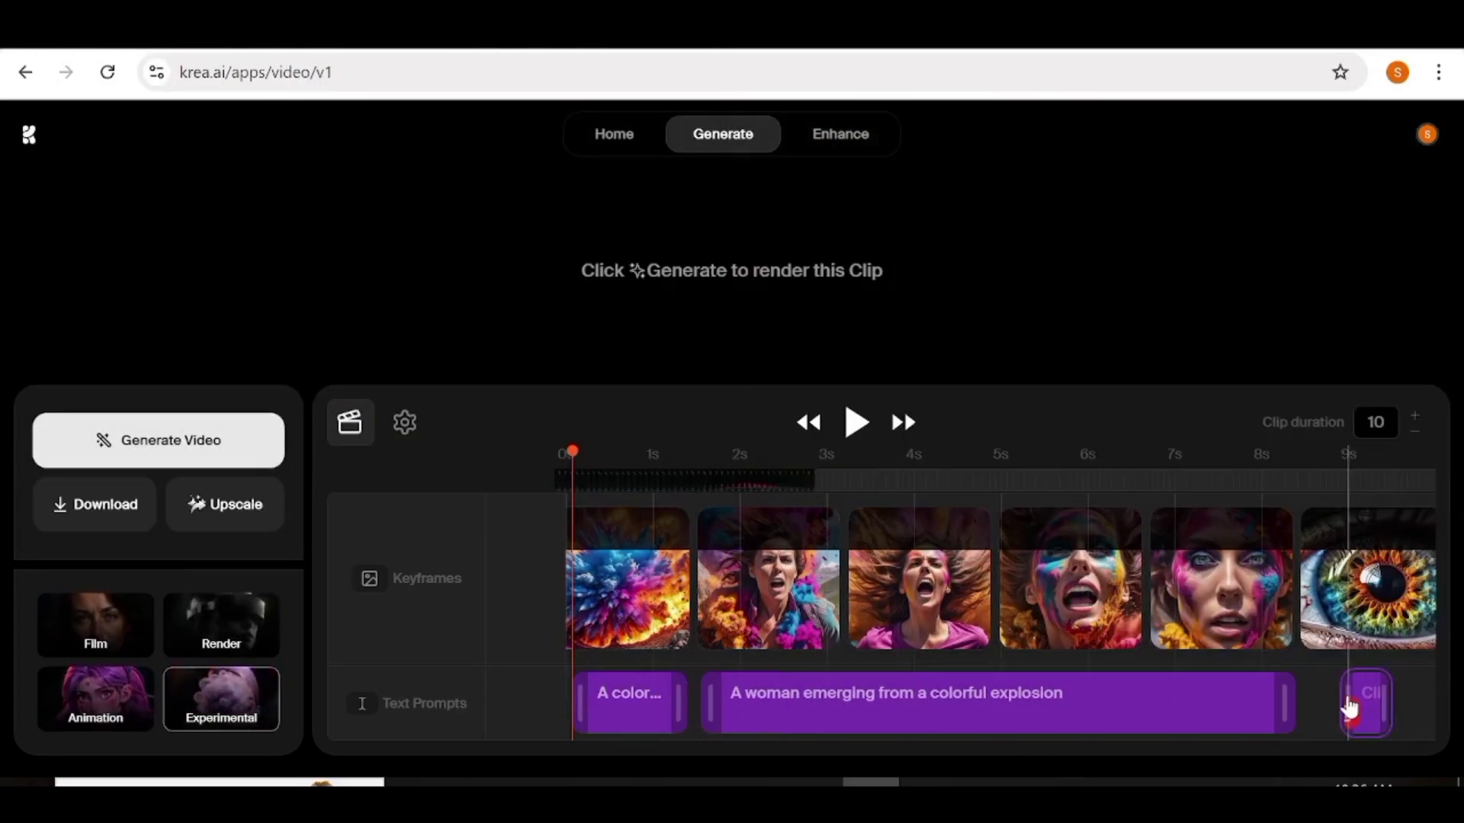
left_click(1347, 702)
type("an eye reflecting an exlosion o")
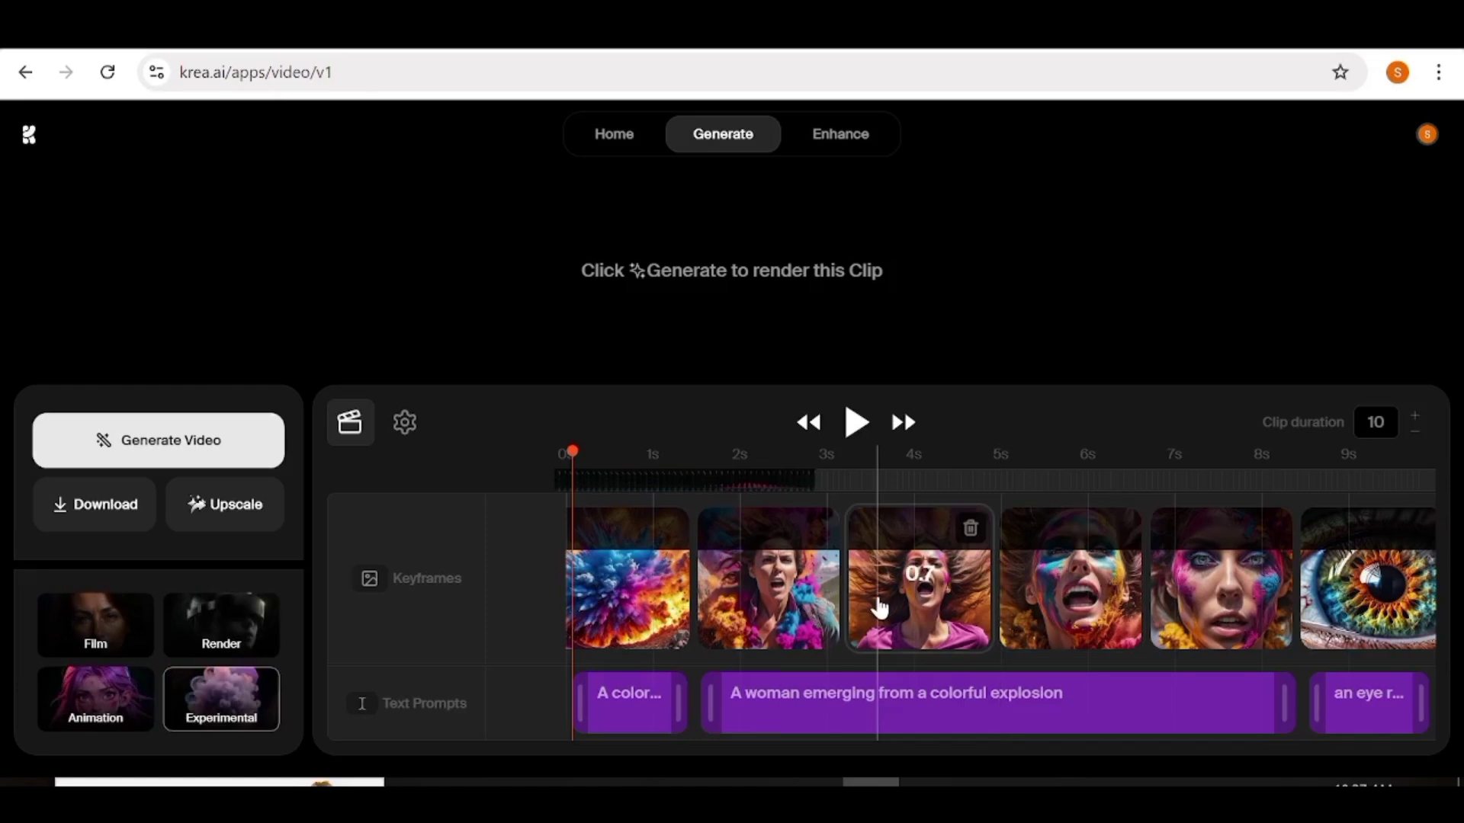
left_click(1414, 432)
left_click(1414, 431)
left_click(1414, 416)
left_click(1414, 416)
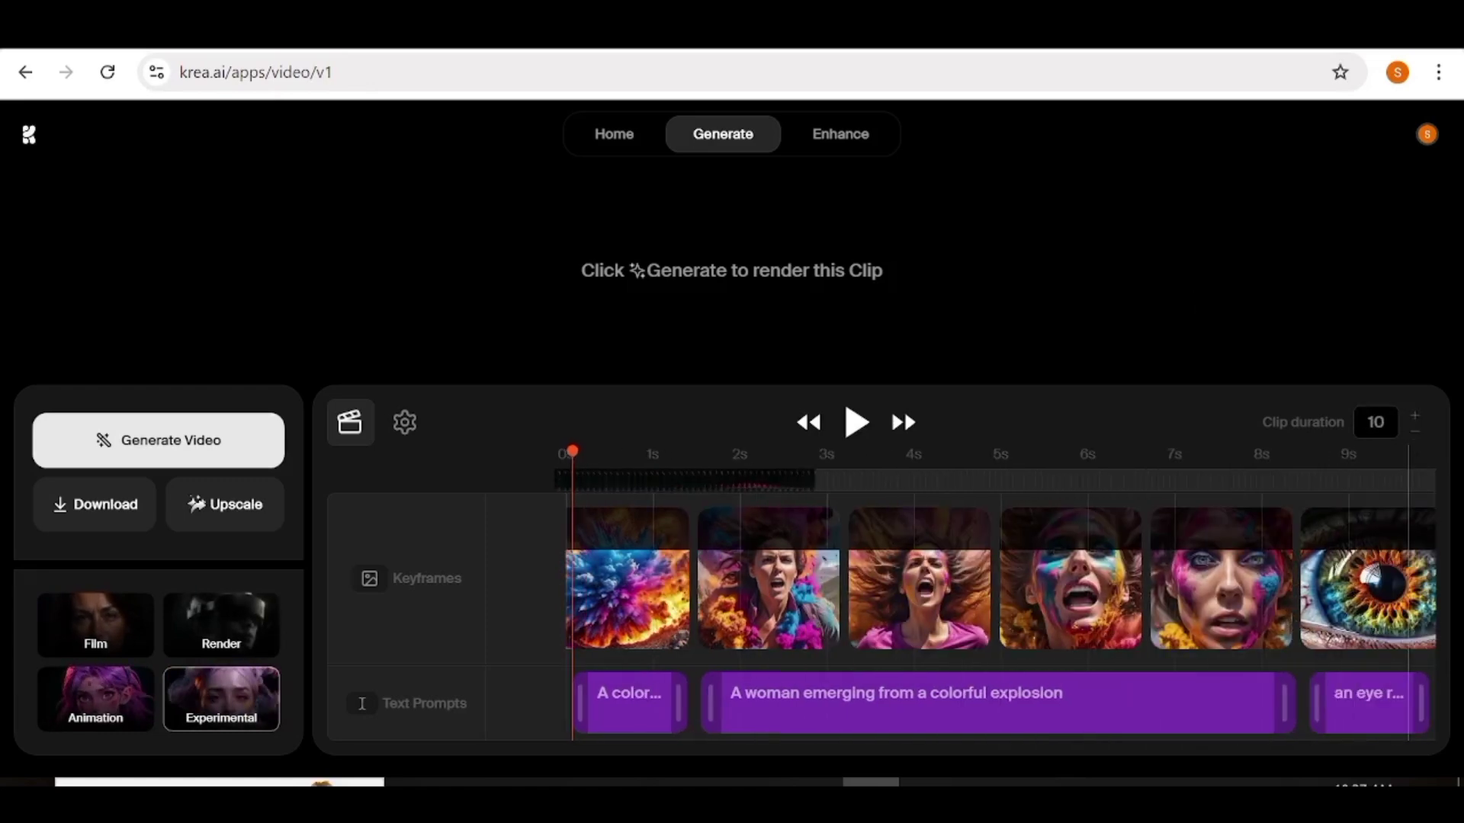
left_click(404, 422)
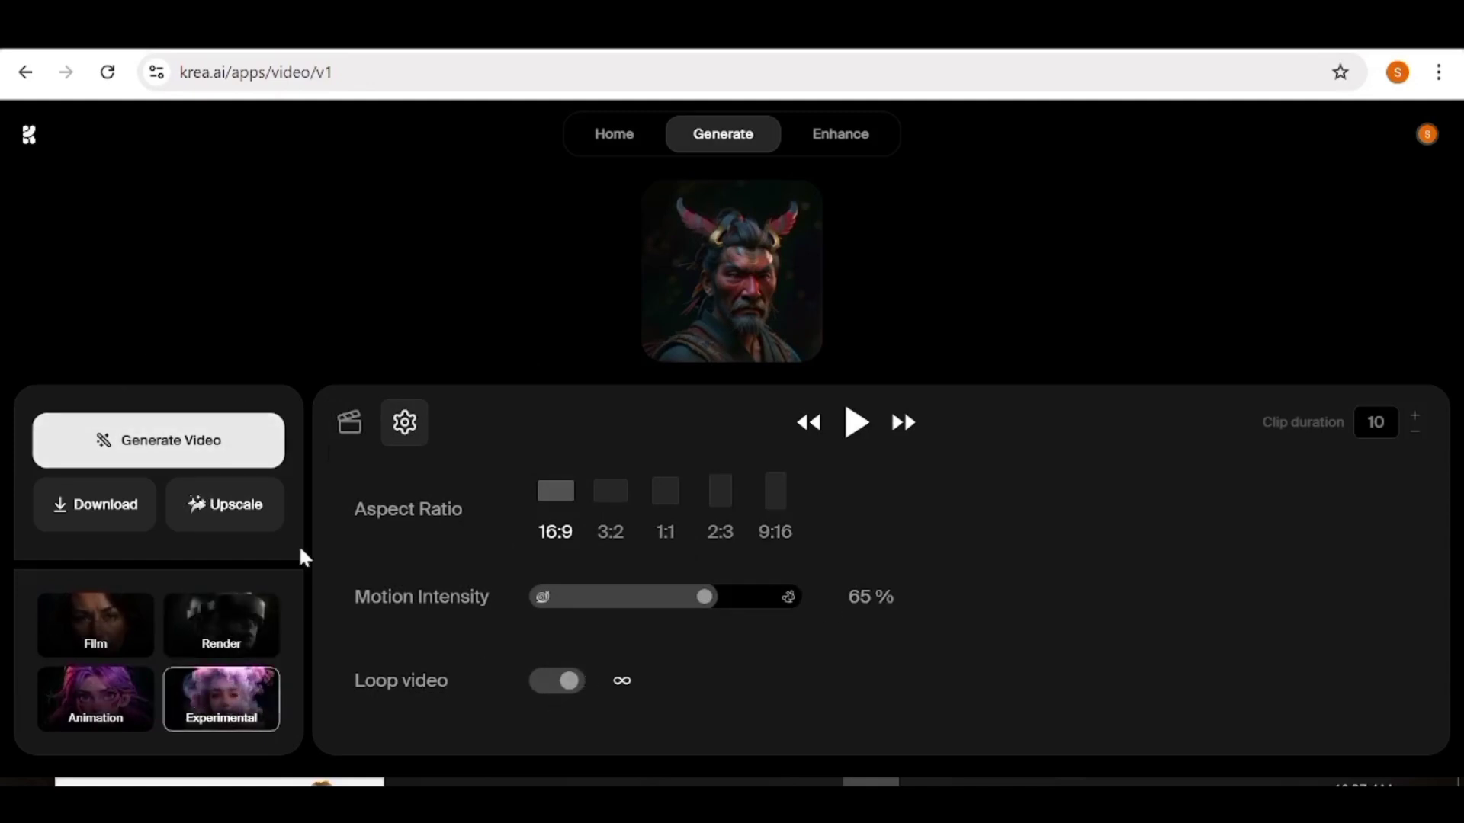
Generate the video from the keyframes, then switch video looping off.
left_click(350, 424)
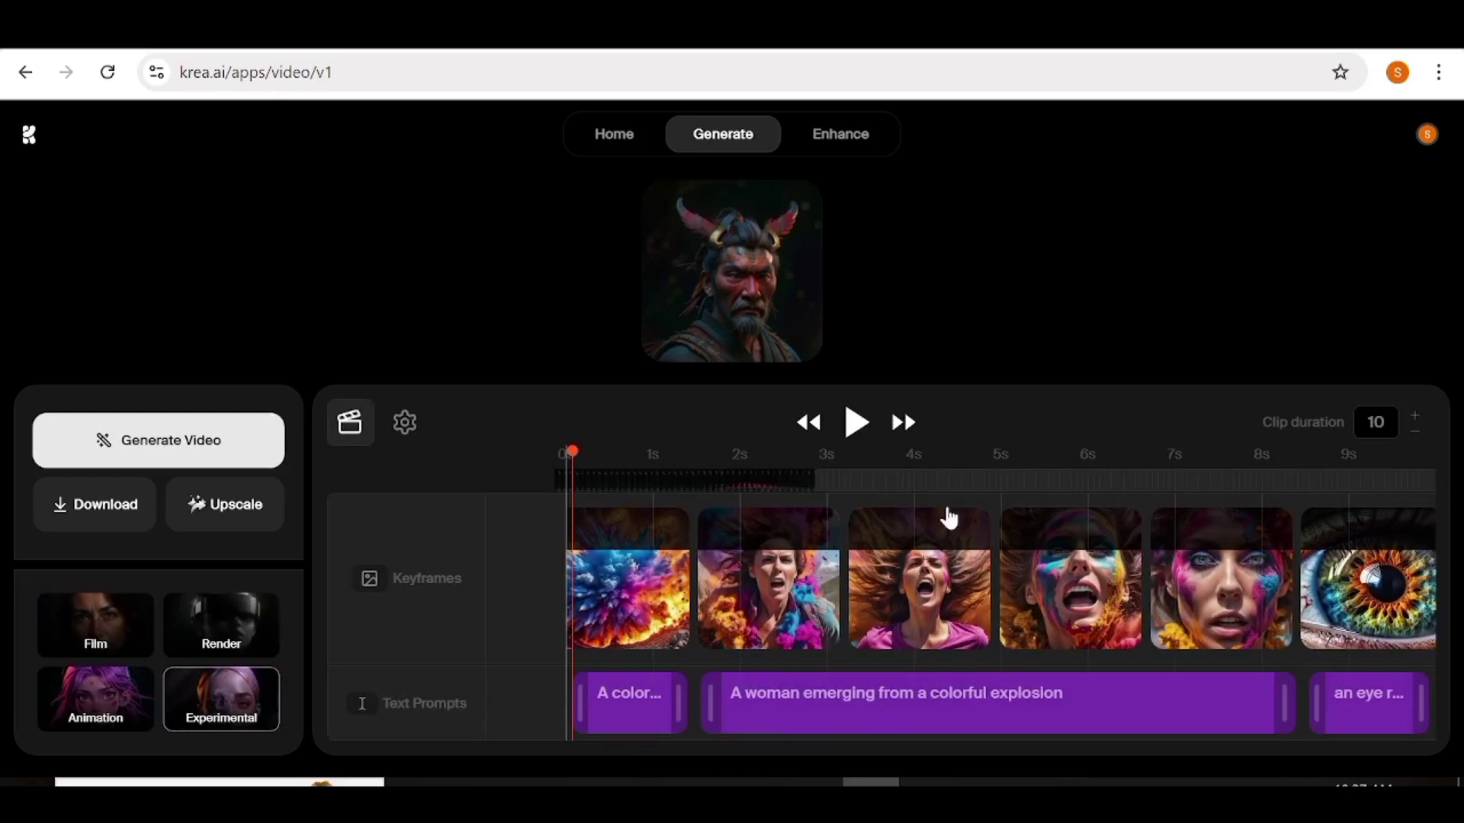
left_click(155, 458)
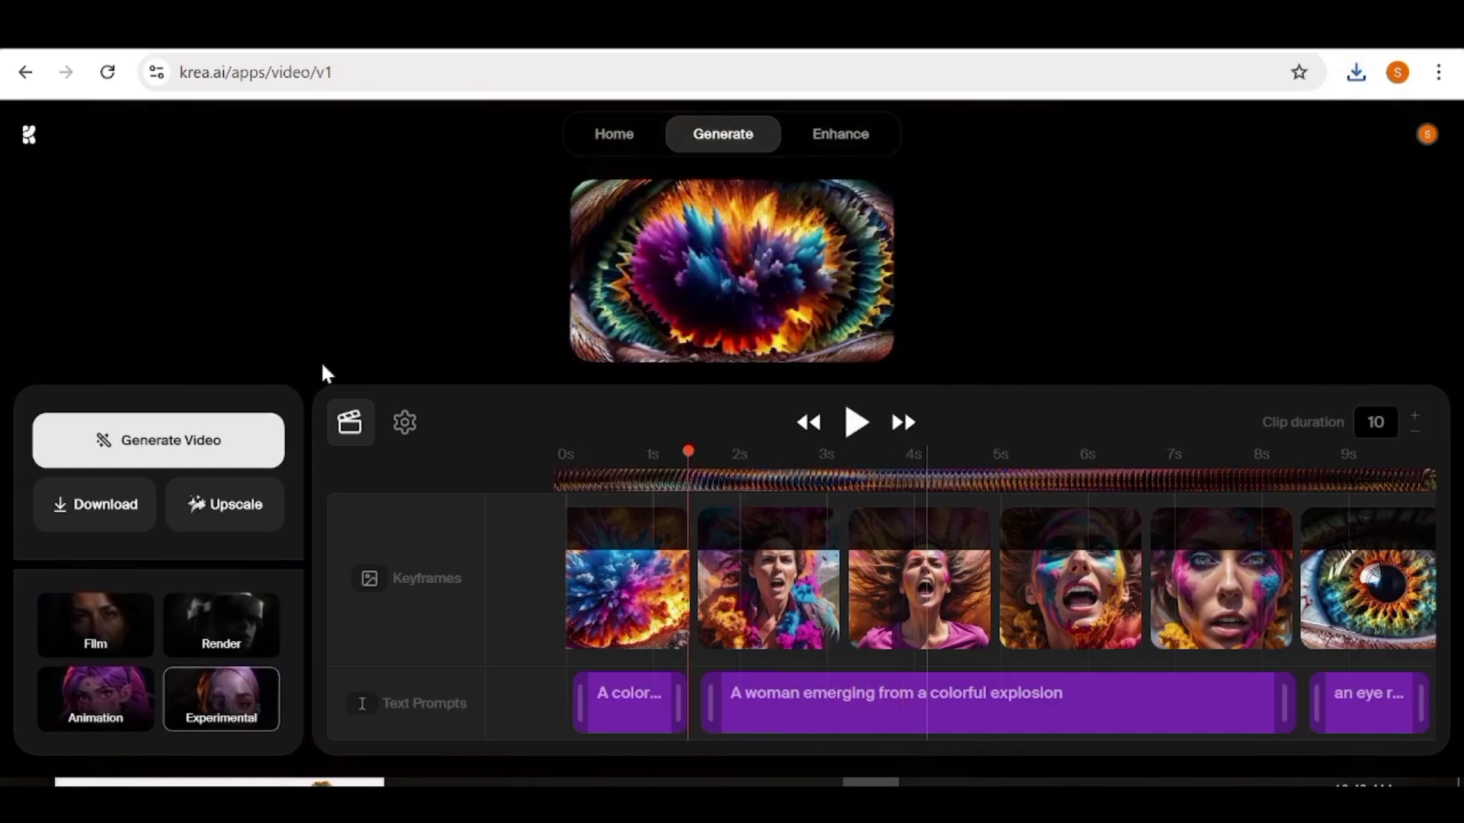
left_click(414, 426)
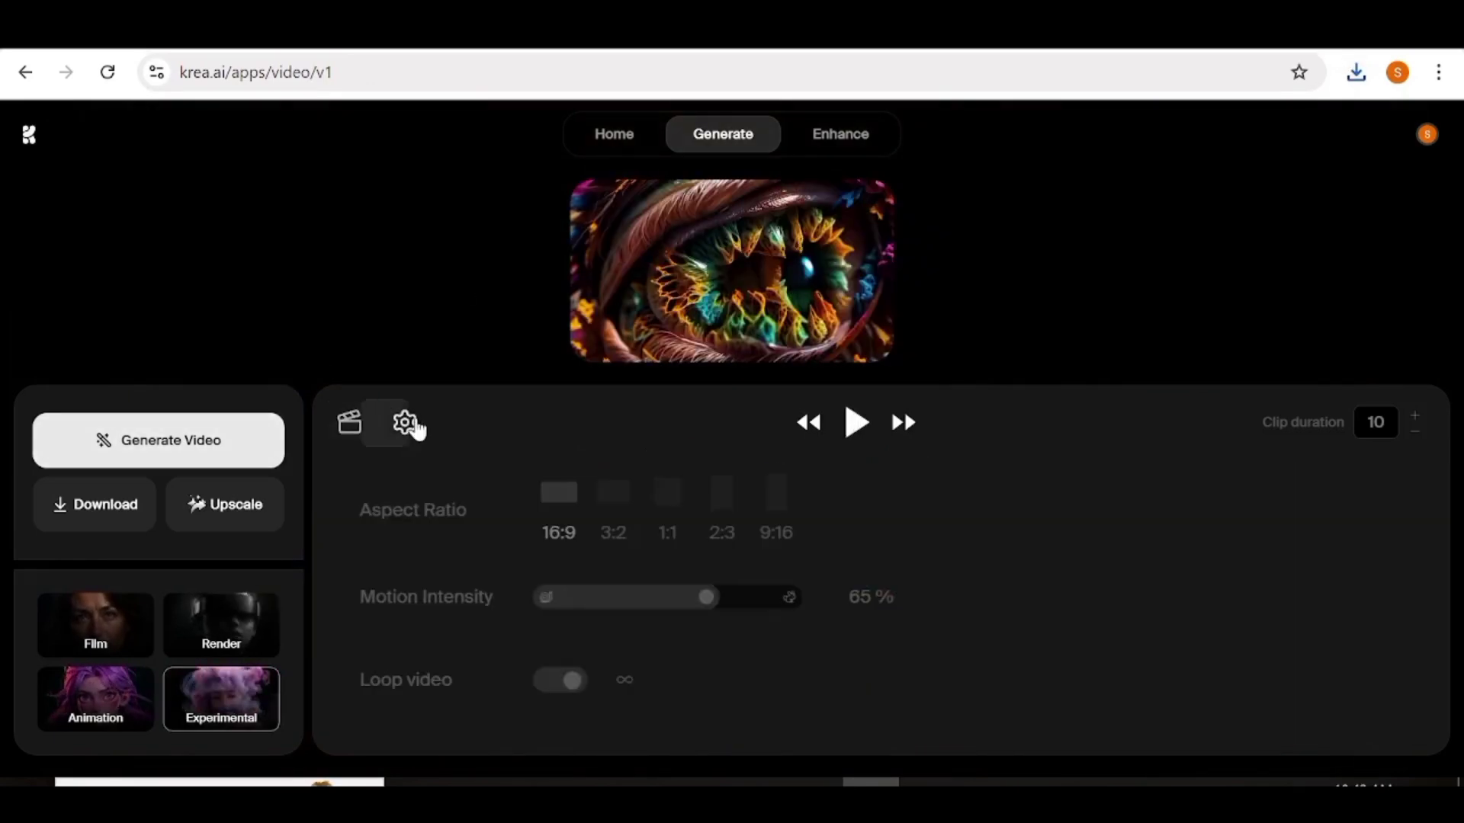
left_click(548, 691)
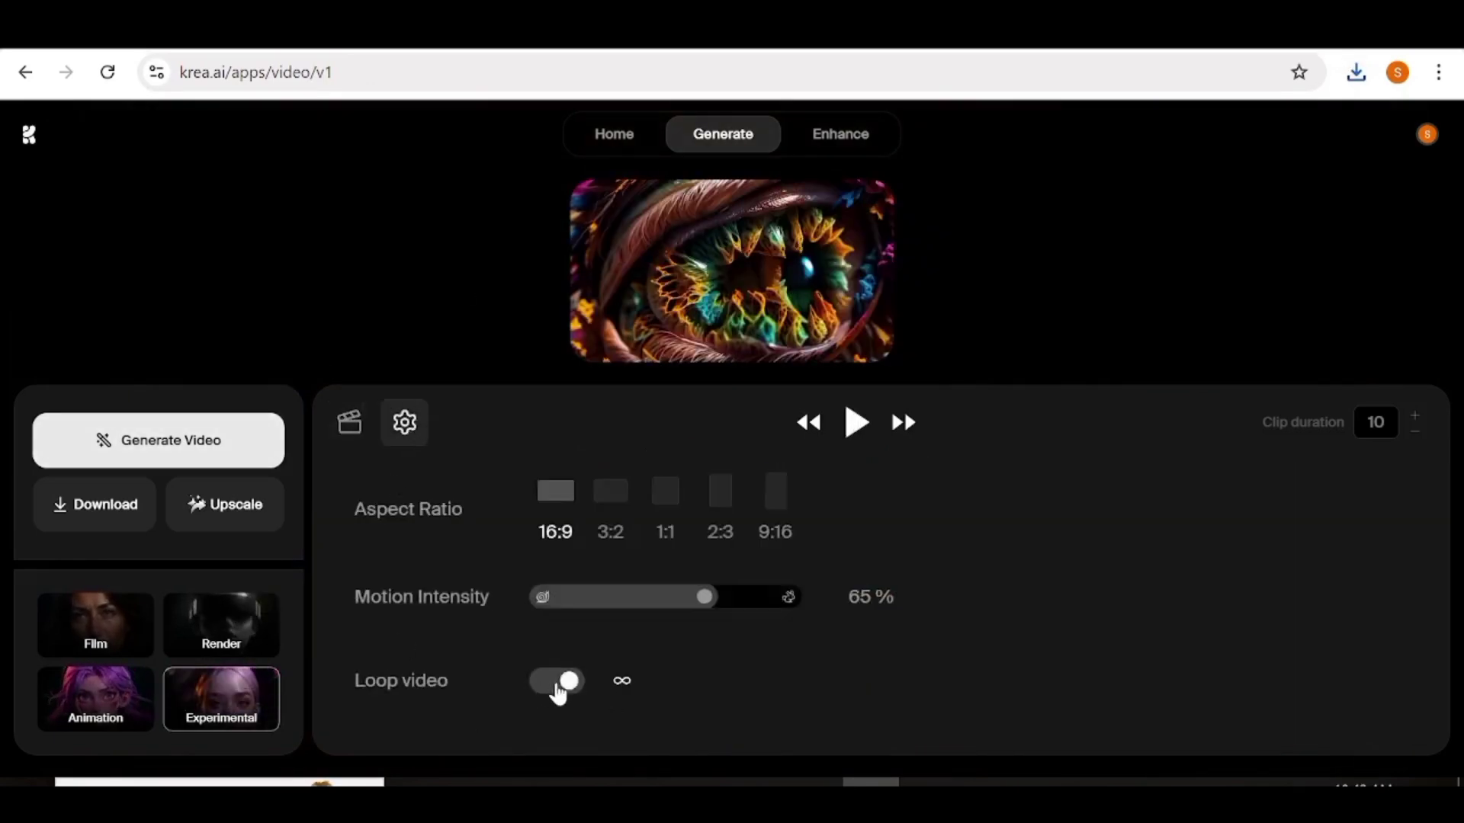
left_click(558, 690)
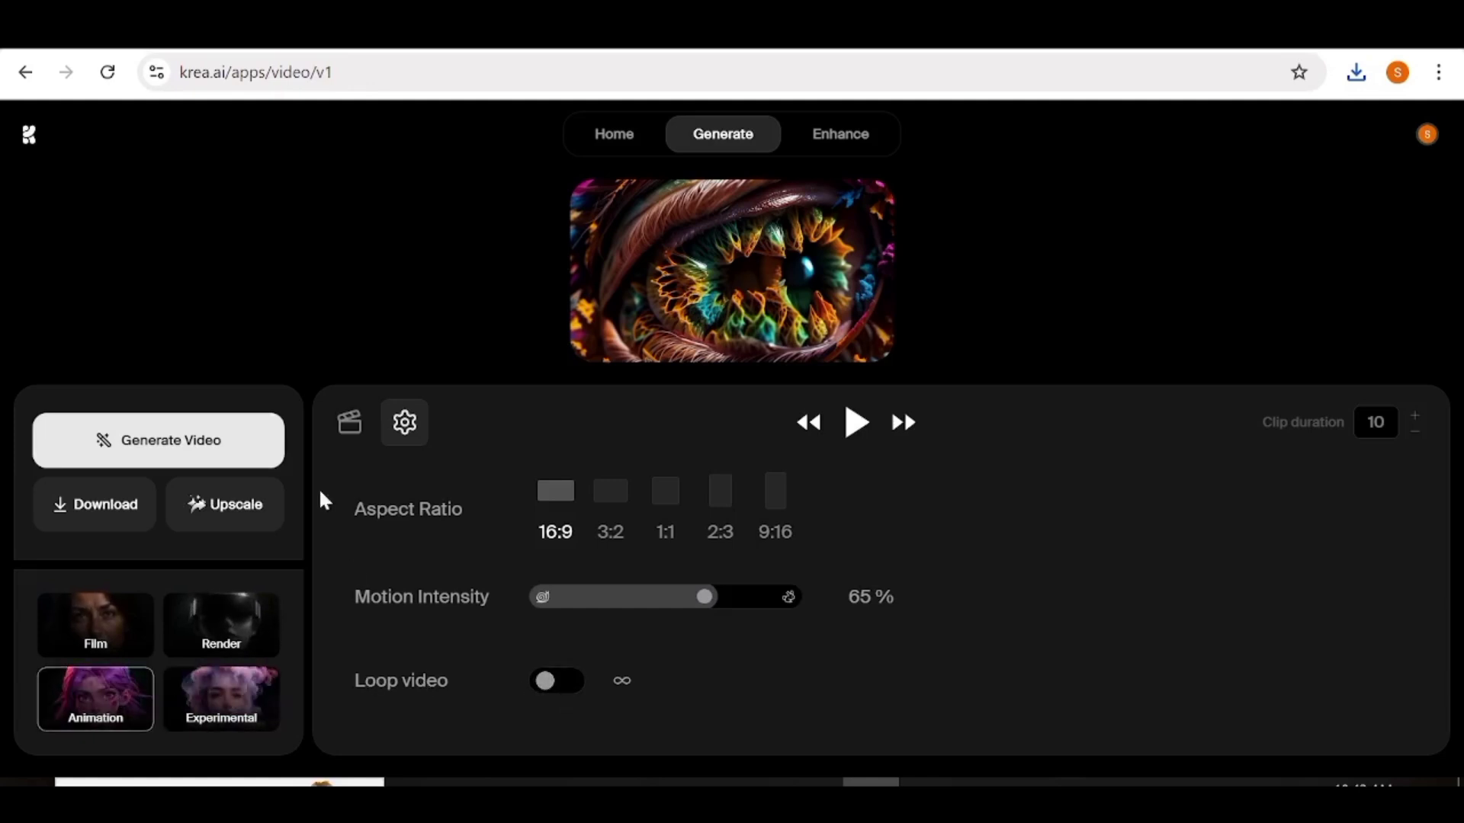
left_click(349, 430)
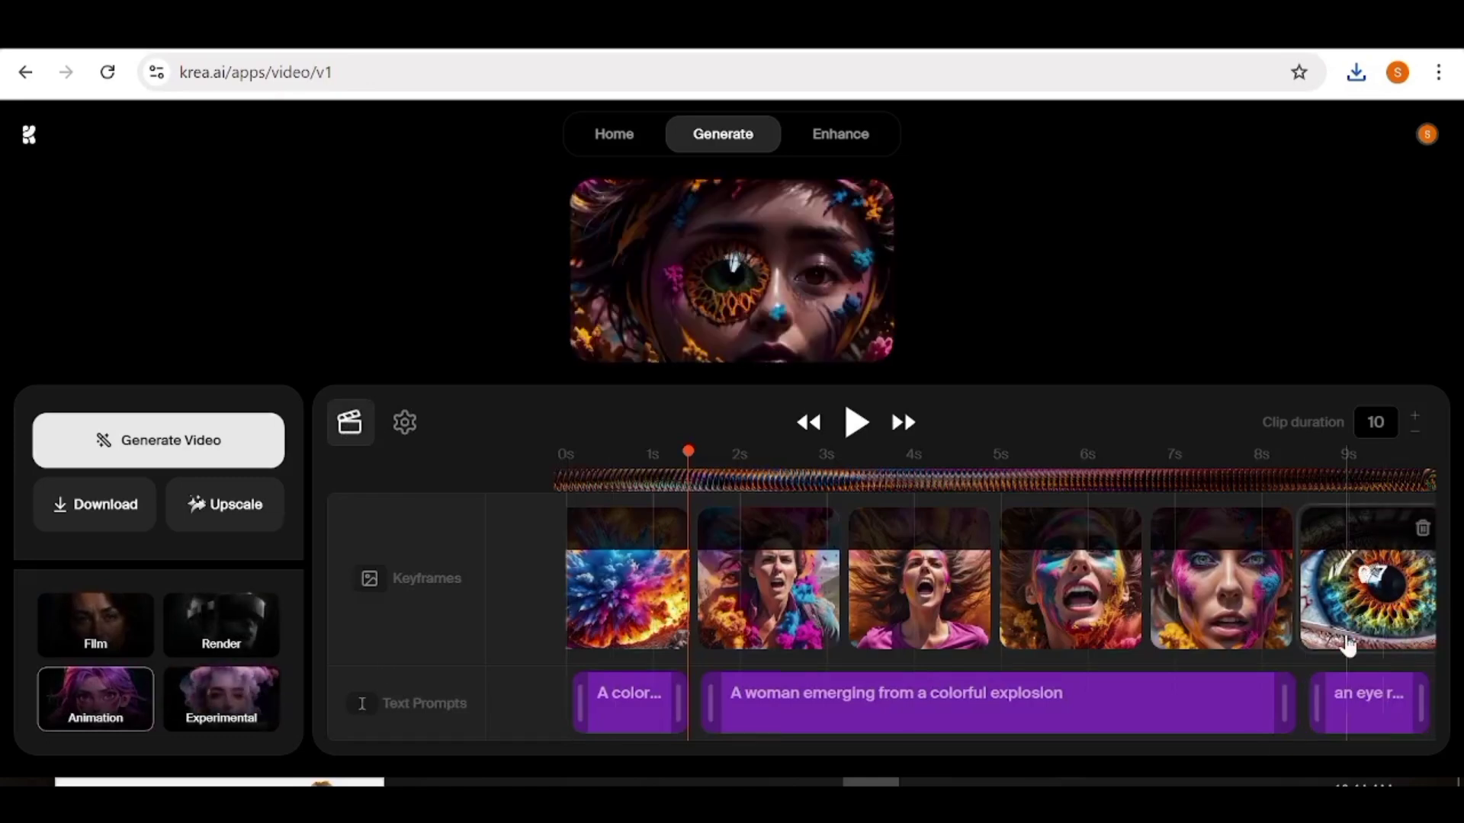
Replace the closing eye keyframe with a woman image uploaded from Downloads.
left_click(1420, 533)
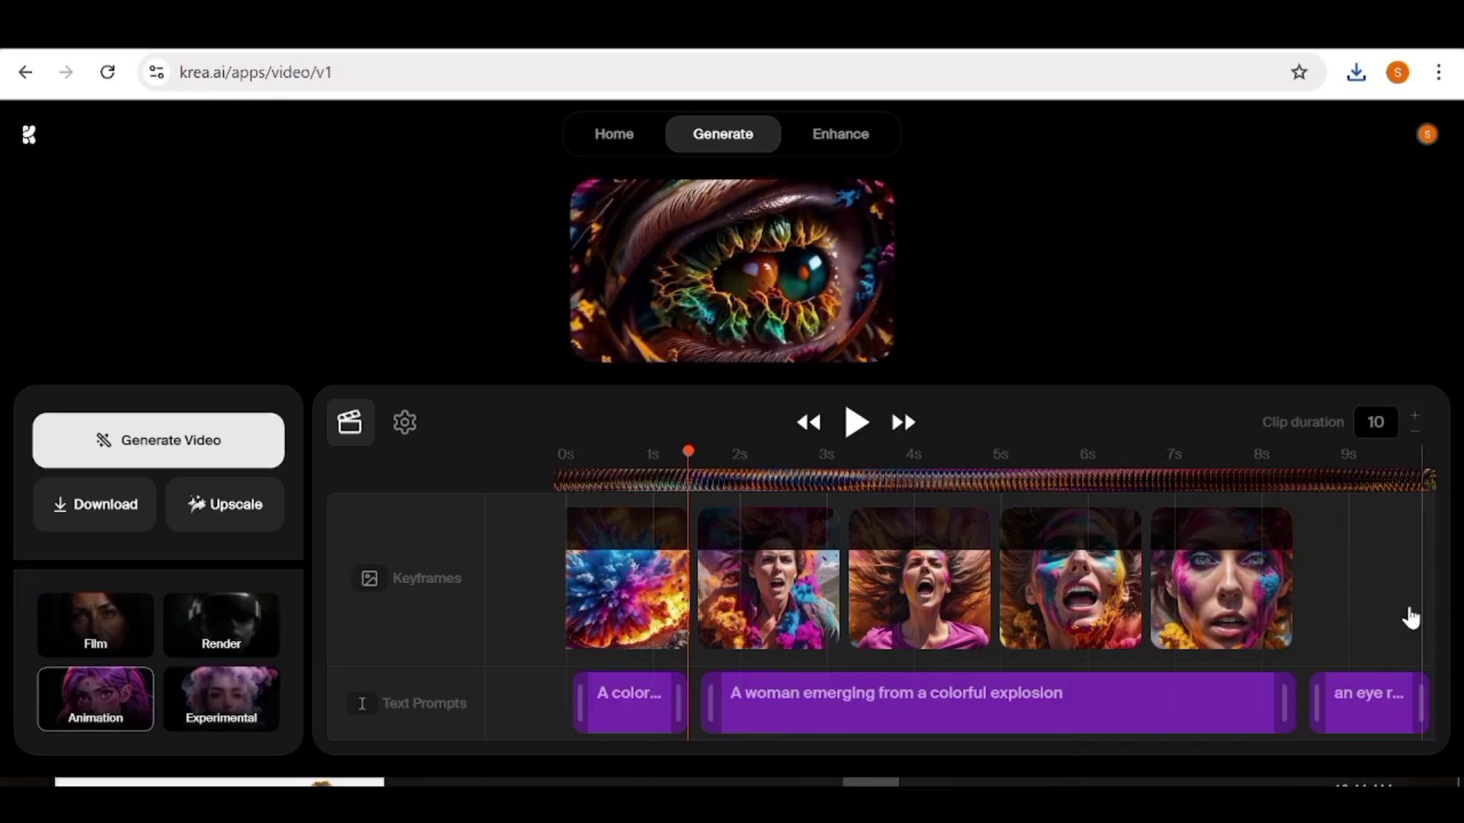
left_click(1365, 591)
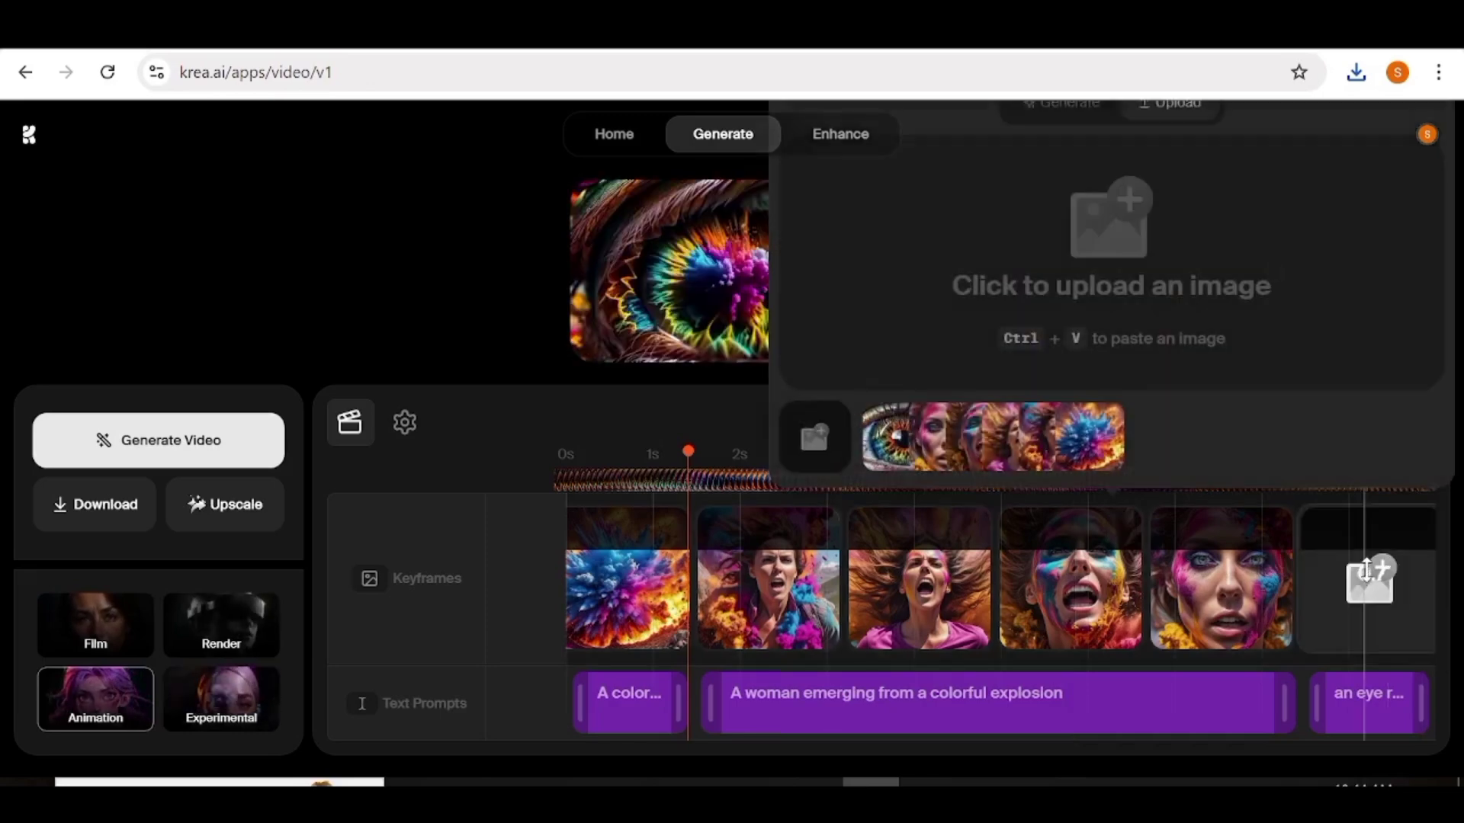
left_click(1259, 323)
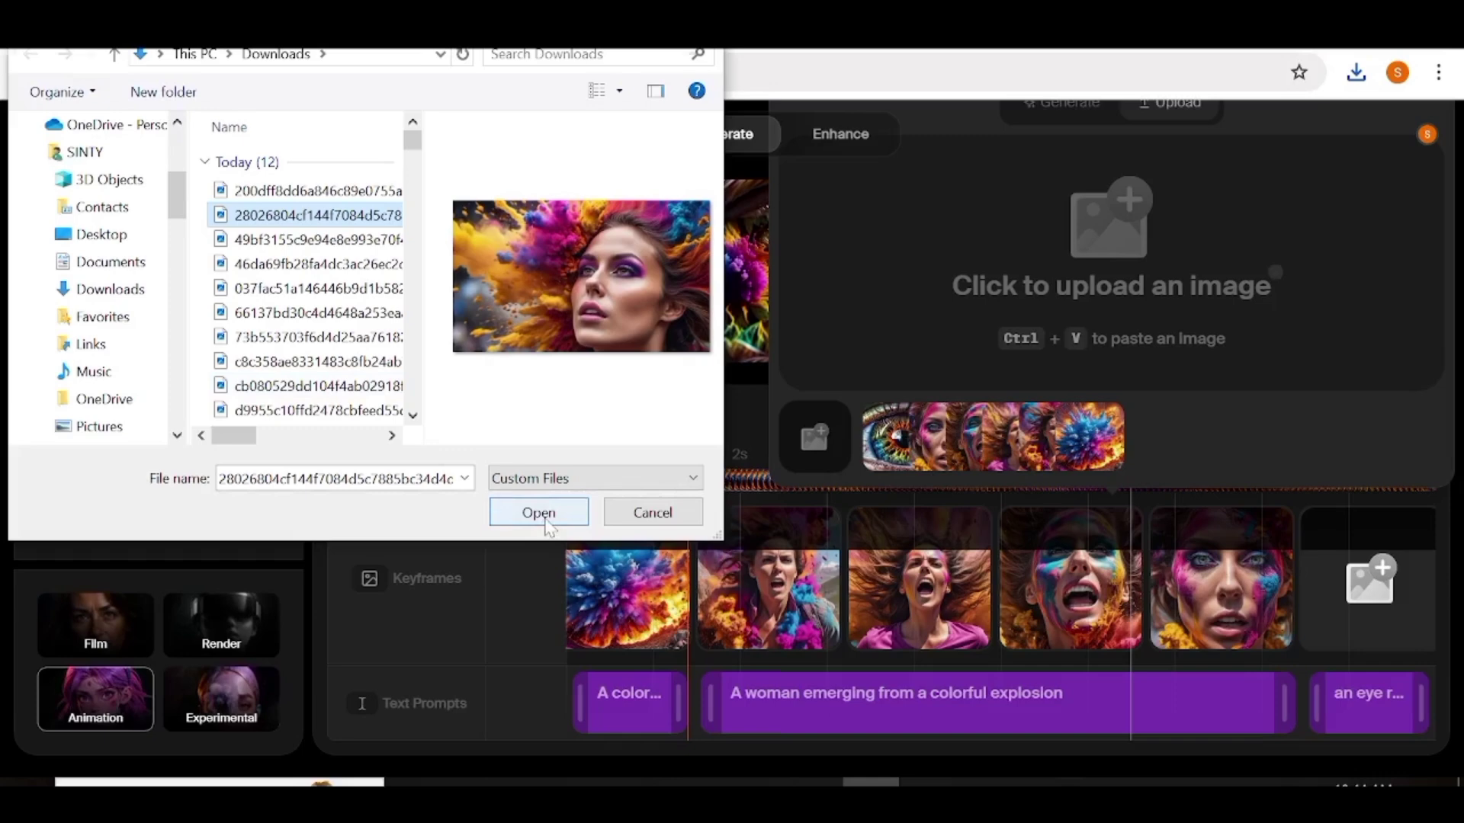
left_click(538, 513)
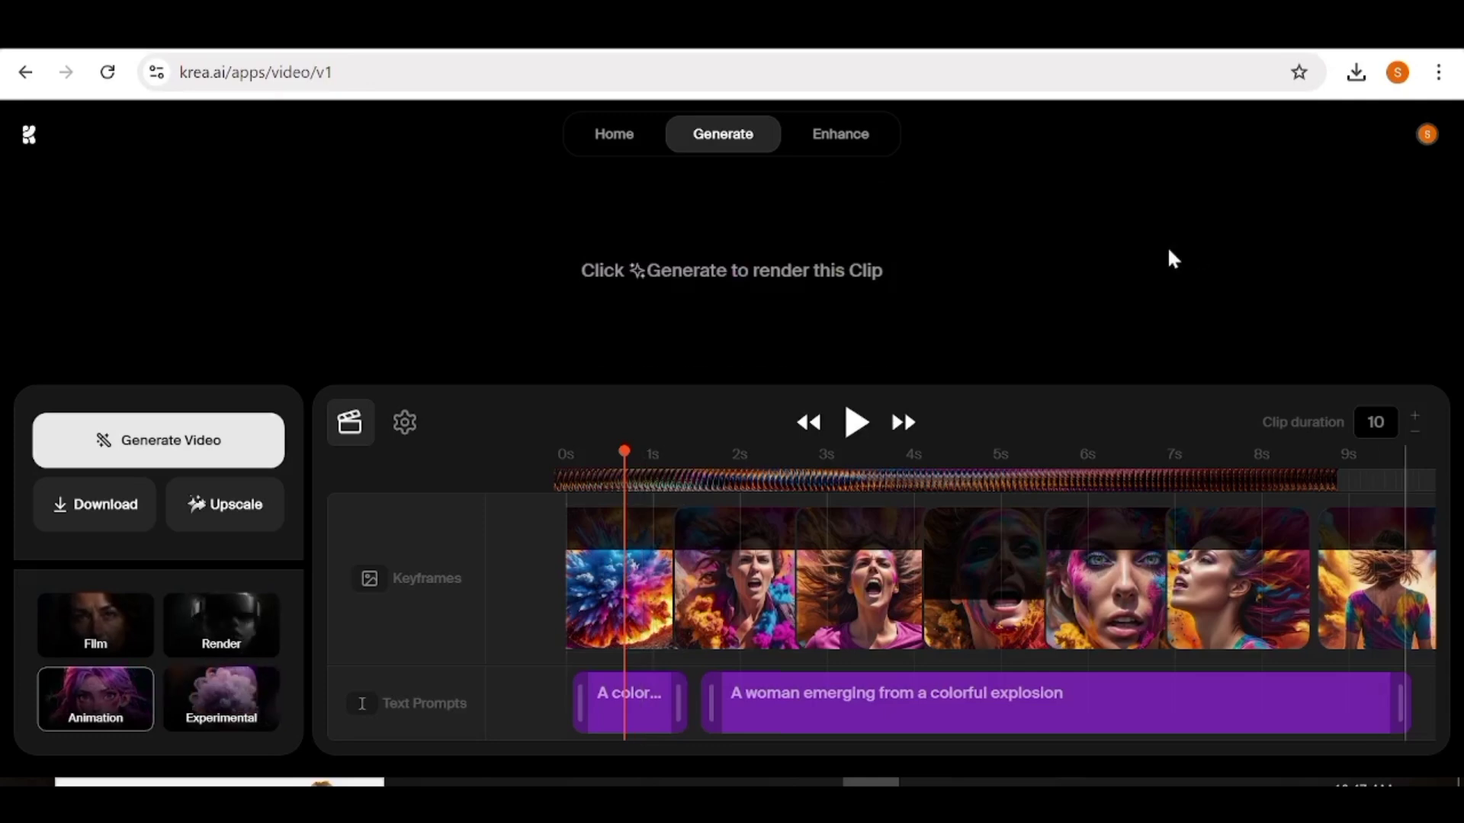
Generate the colourful-woman video, seek to about 7 seconds, and download it.
left_click(169, 440)
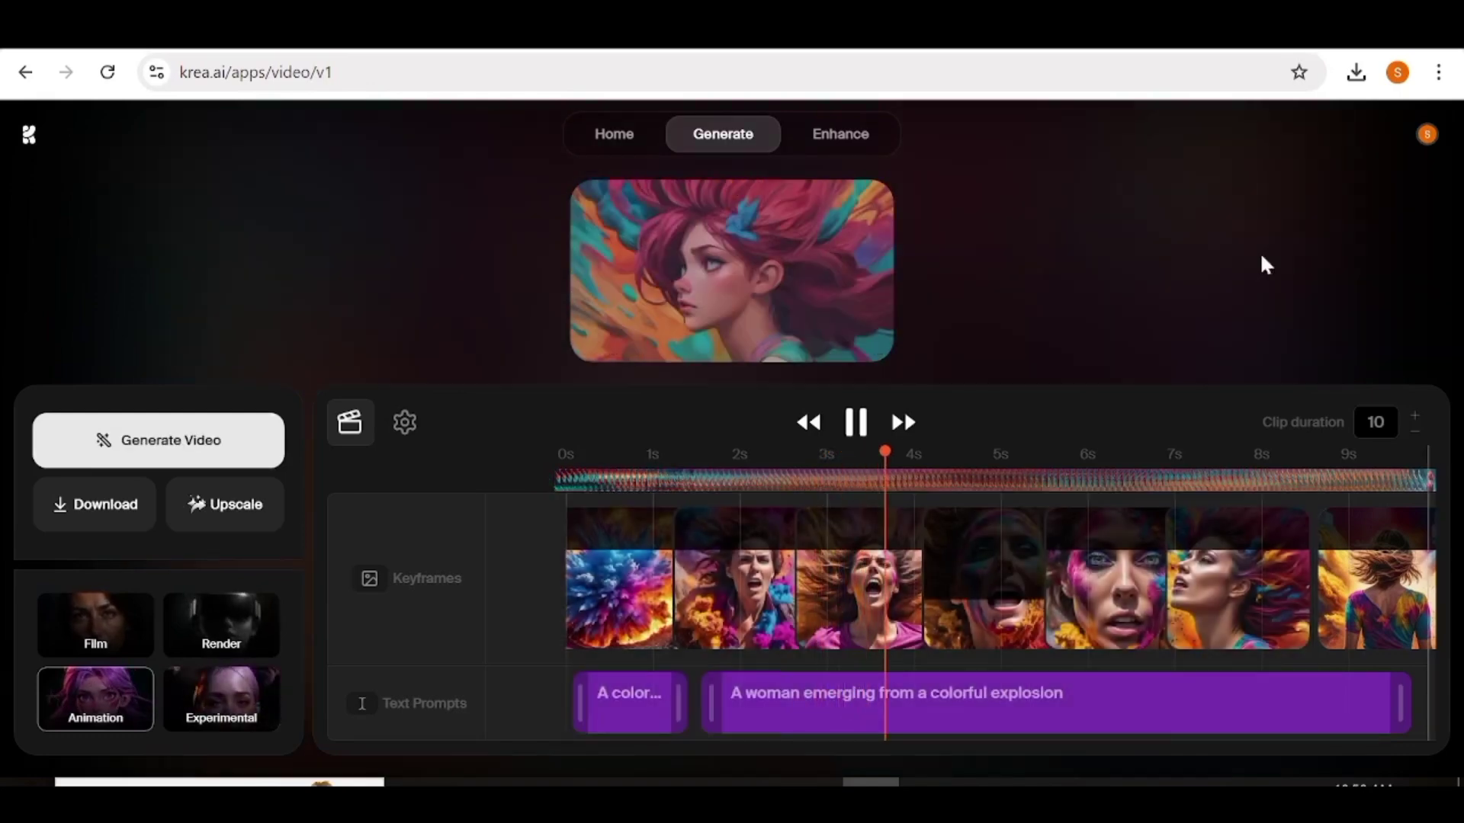
left_click(1130, 579)
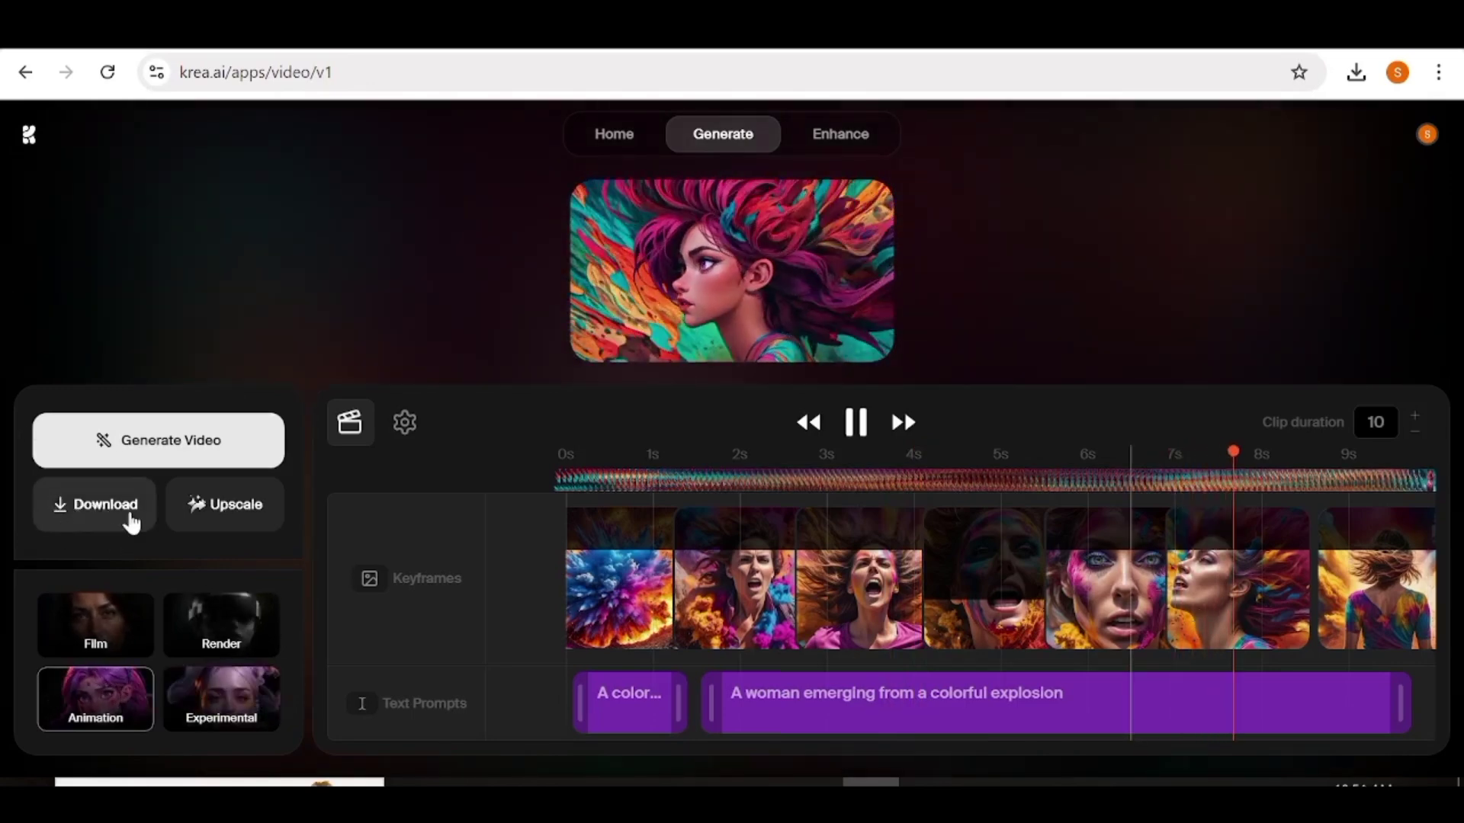
left_click(92, 506)
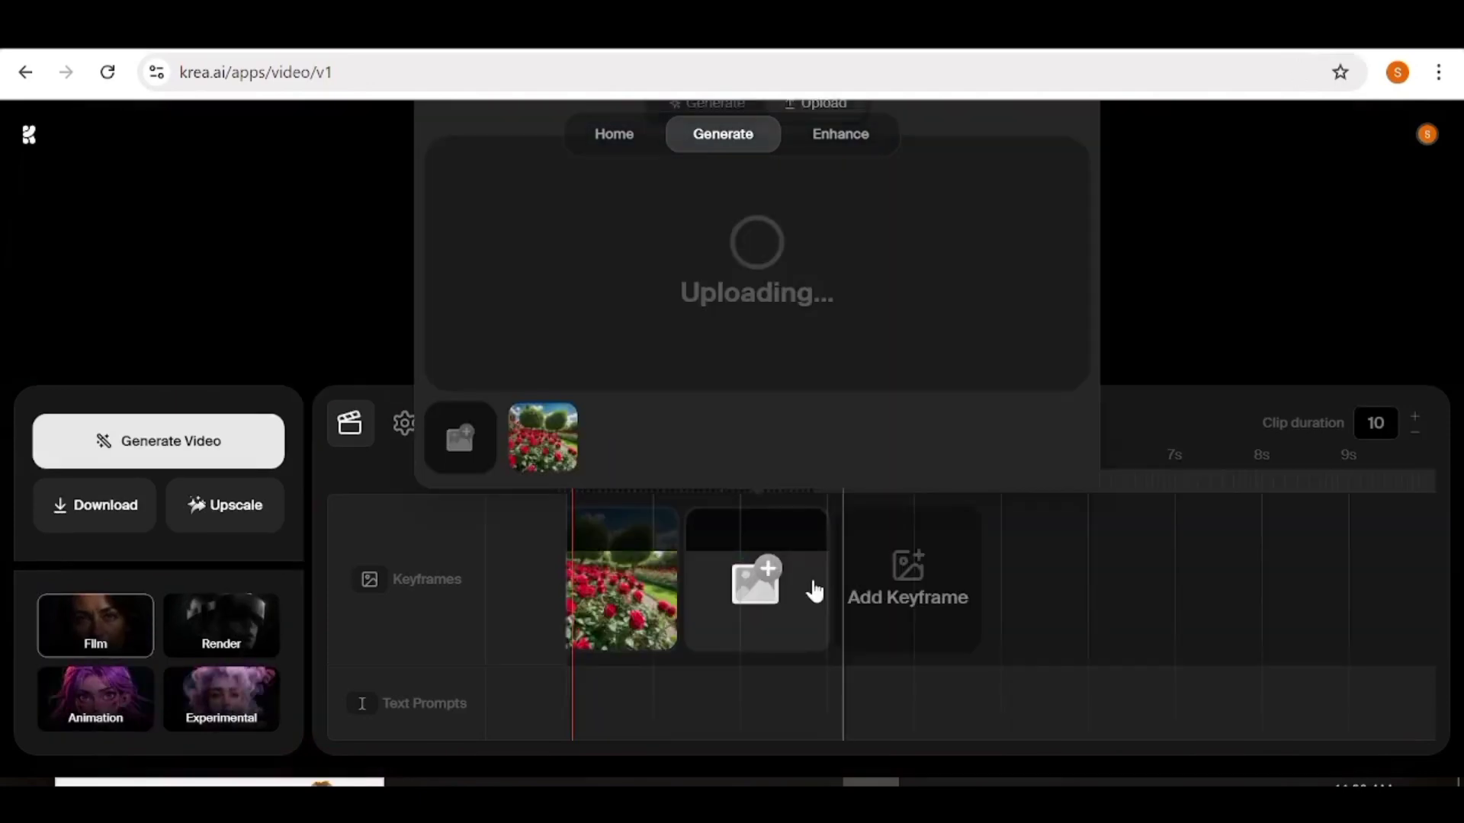
Add a third keyframe and write prompts for the budding red rose and 'A beautiful princess'.
left_click(918, 585)
left_click(869, 568)
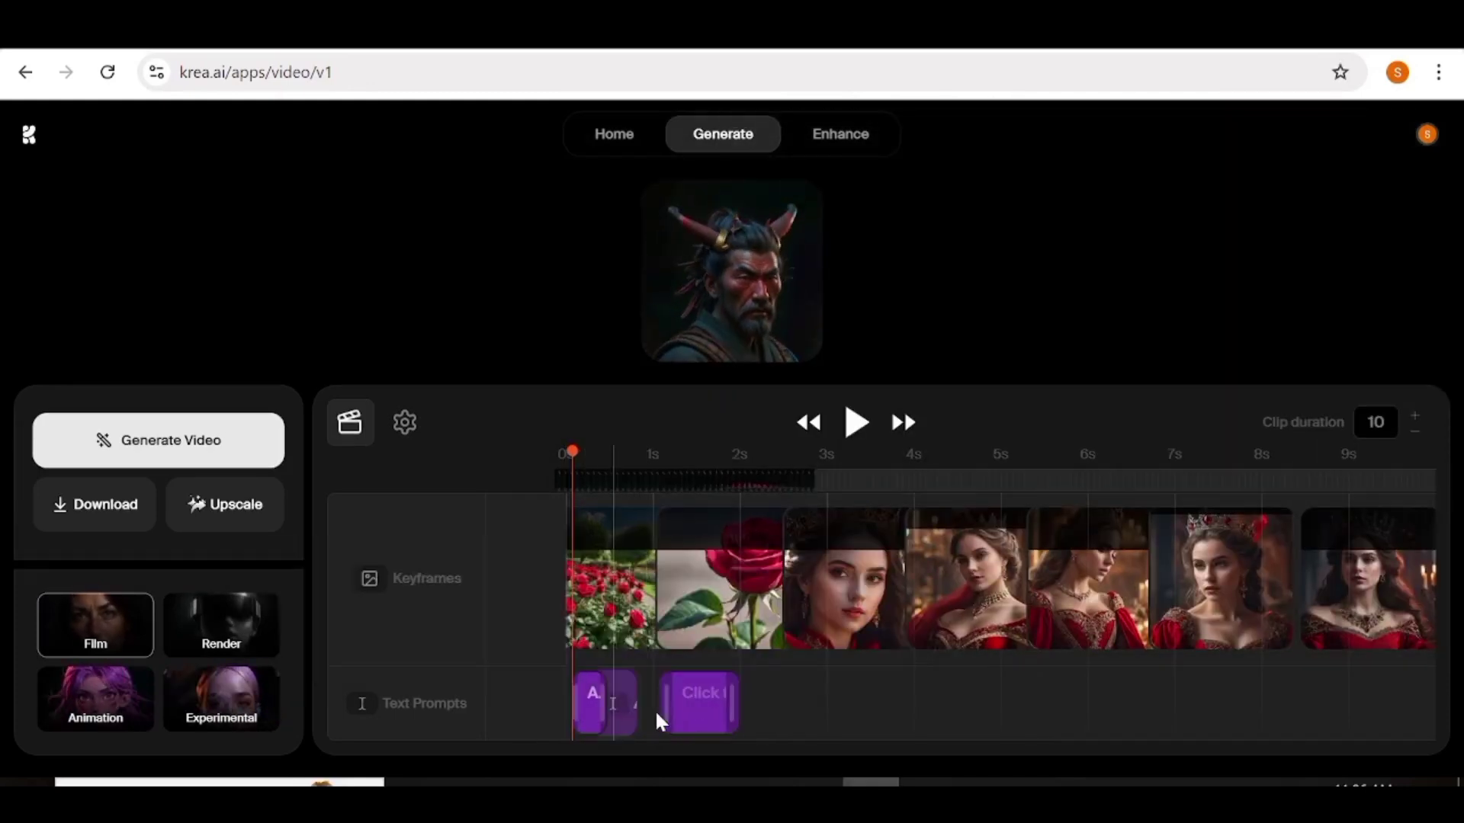
left_click(699, 702)
type("A budding red rose gives blooms into a beautiful pr")
left_click(993, 670)
left_click(961, 701)
type("A beautiful princess")
Add a prompt describing the beautiful princess starting to change into something ugly.
left_click(1170, 693)
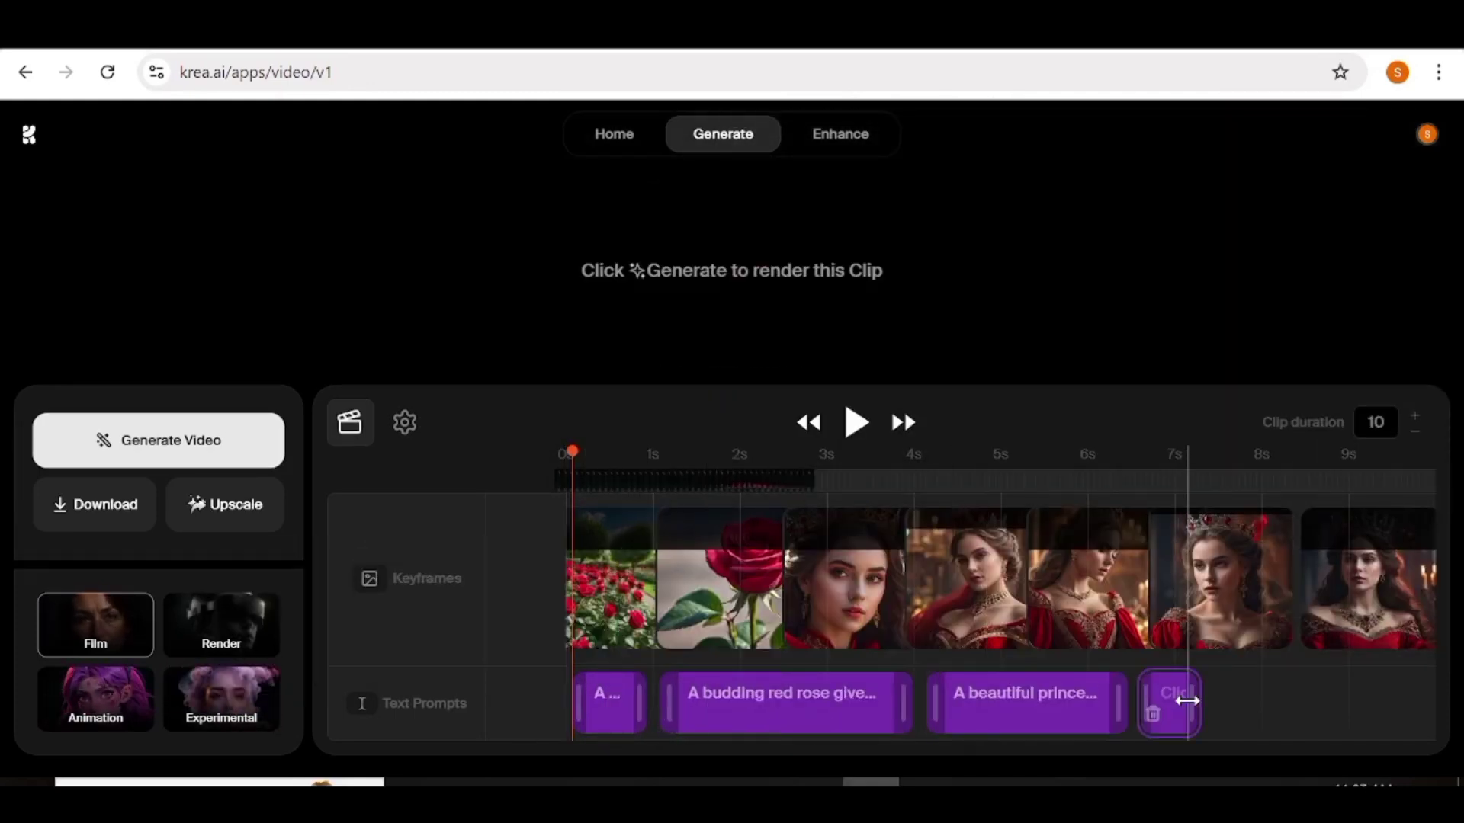
left_click(1169, 693)
type("The beautiful princess starts to change into an ugly")
key("Escape")
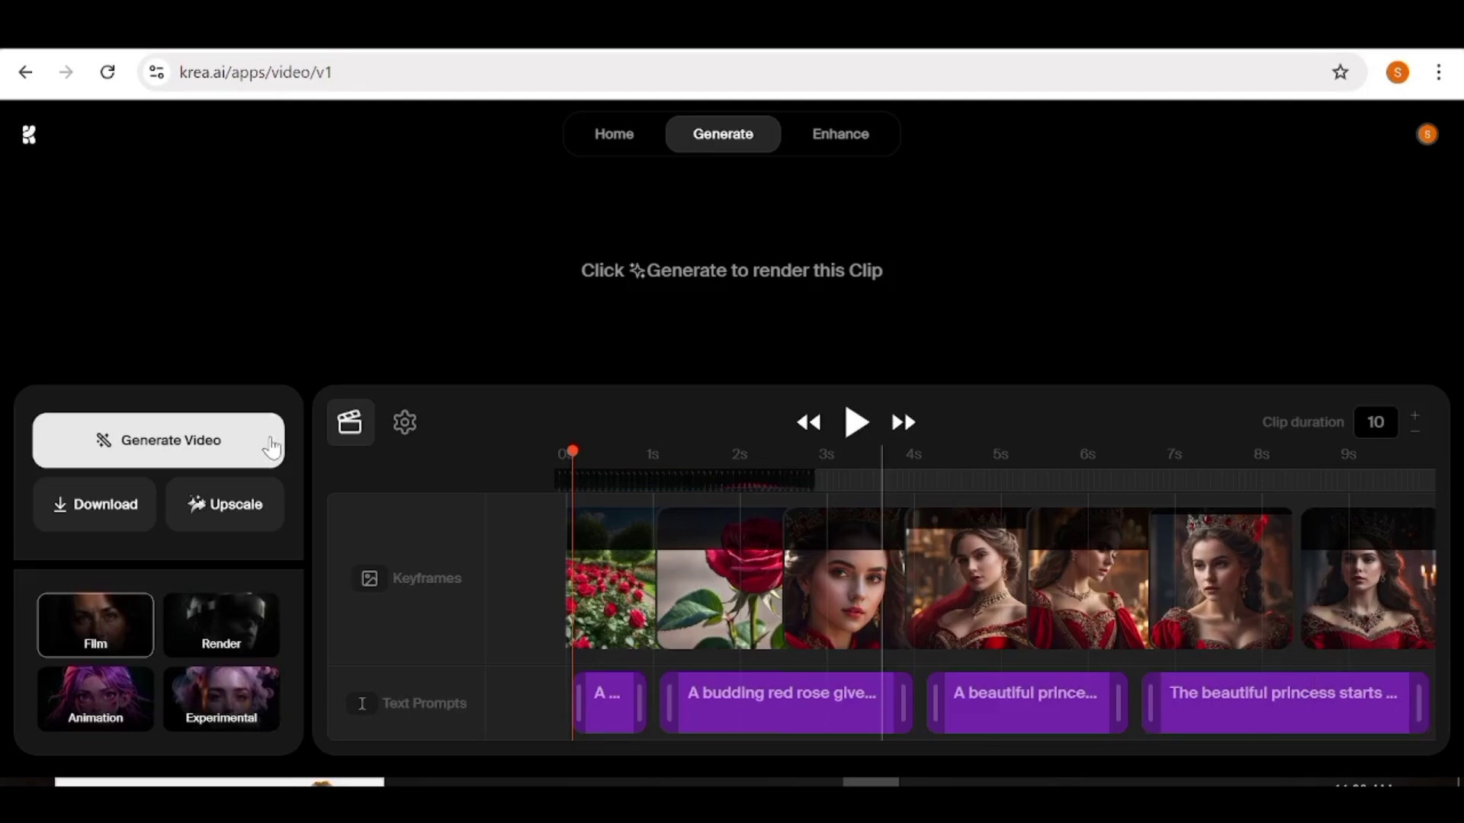
left_click(404, 422)
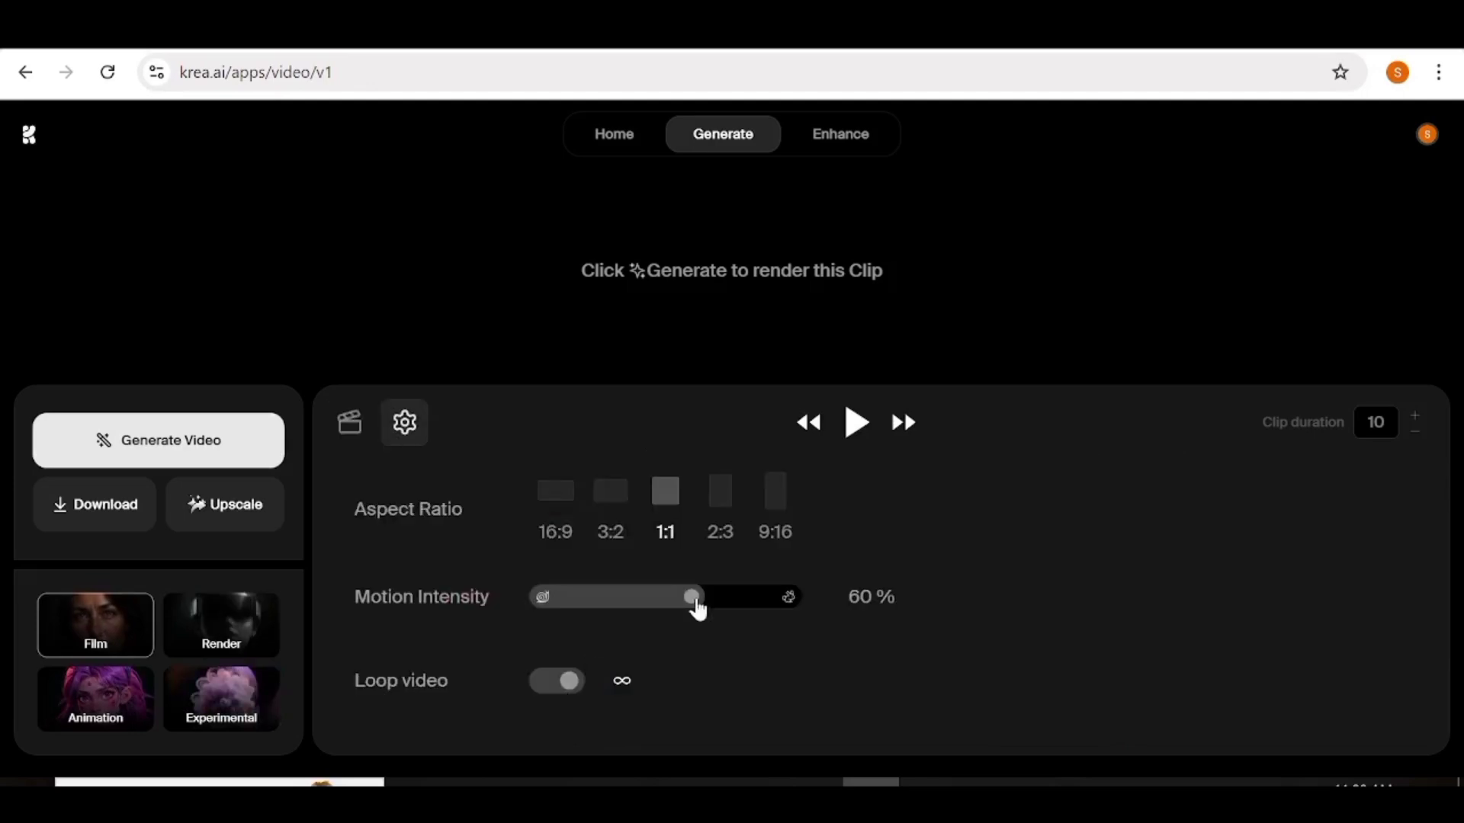
Switch to 16:9, nudge motion intensity up, and generate the rose-to-princess video.
left_click_drag(697, 602, 722, 598)
left_click(555, 490)
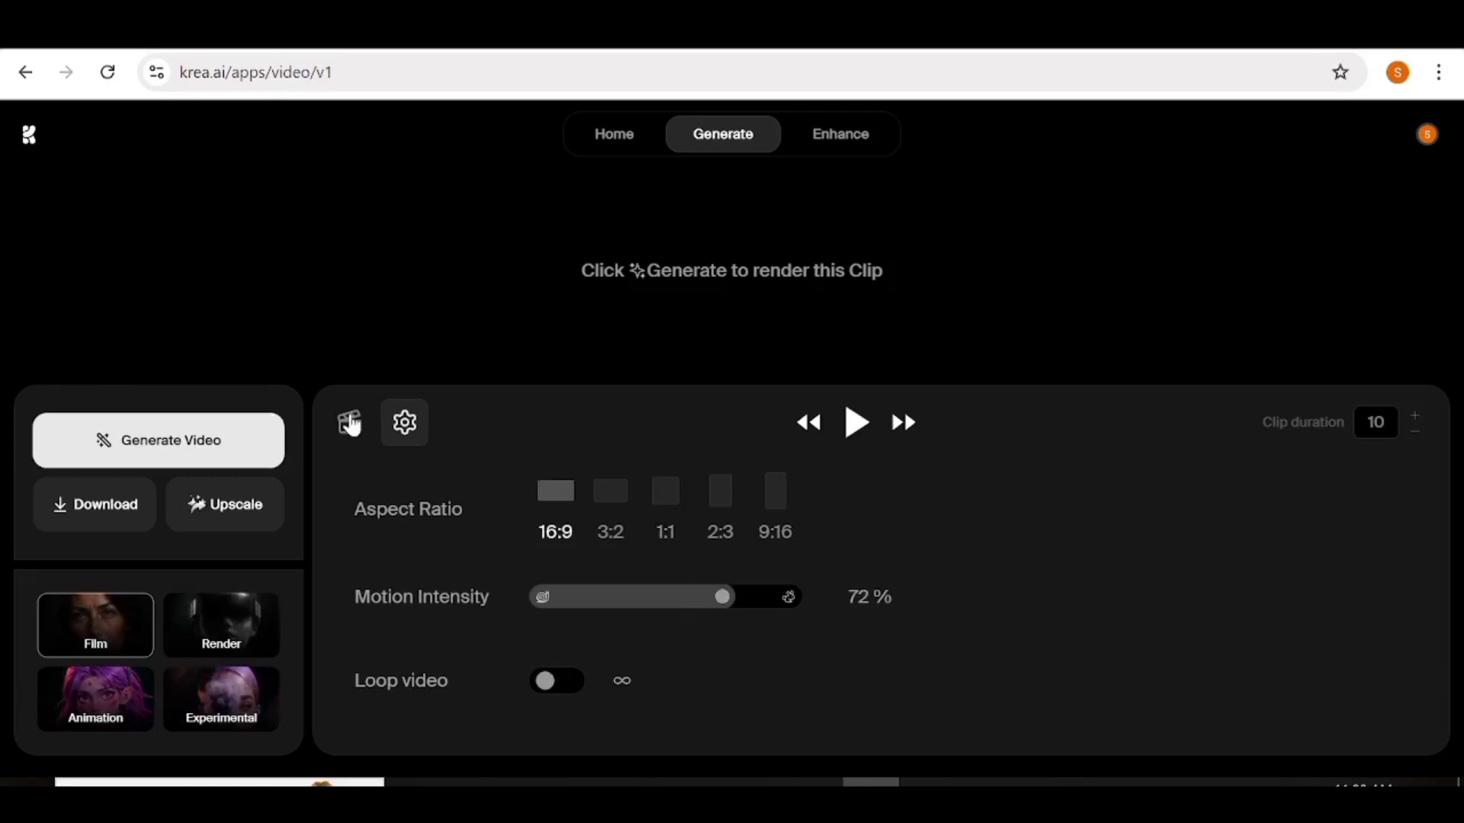
left_click(350, 423)
left_click(173, 445)
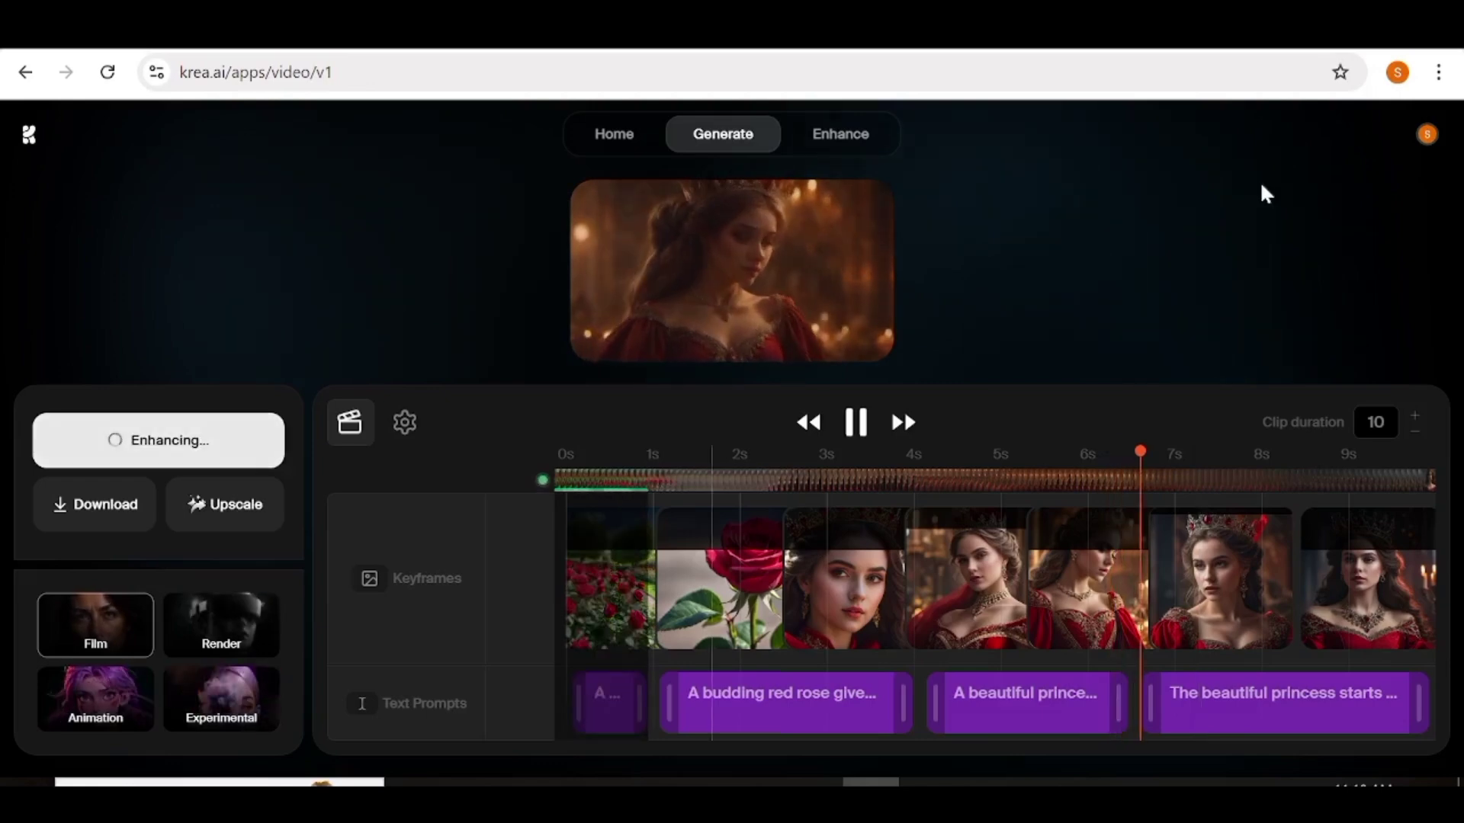
Download the rose-to-princess video, then regenerate the clip and download it again.
left_click(108, 514)
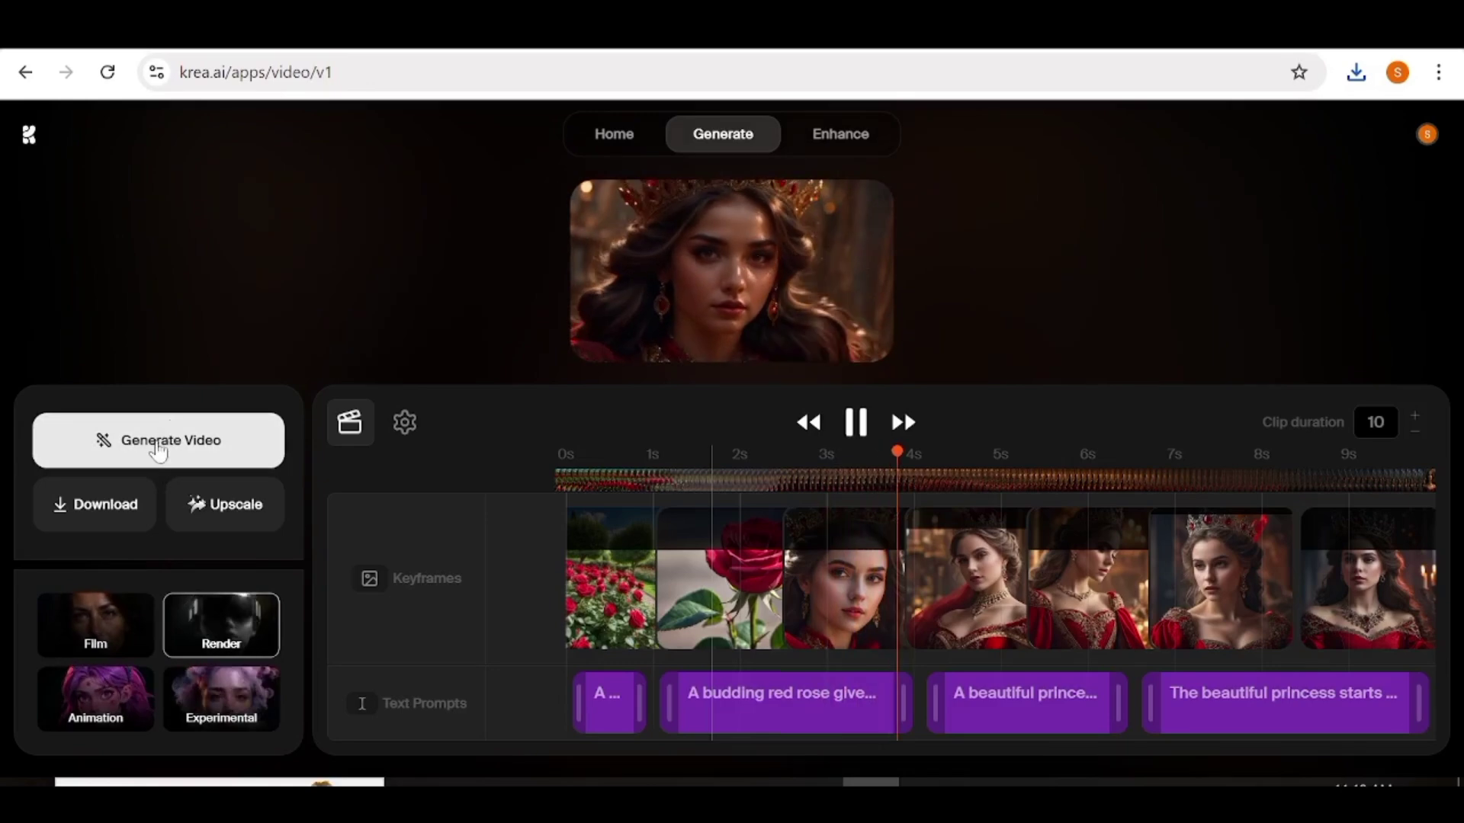
left_click(158, 442)
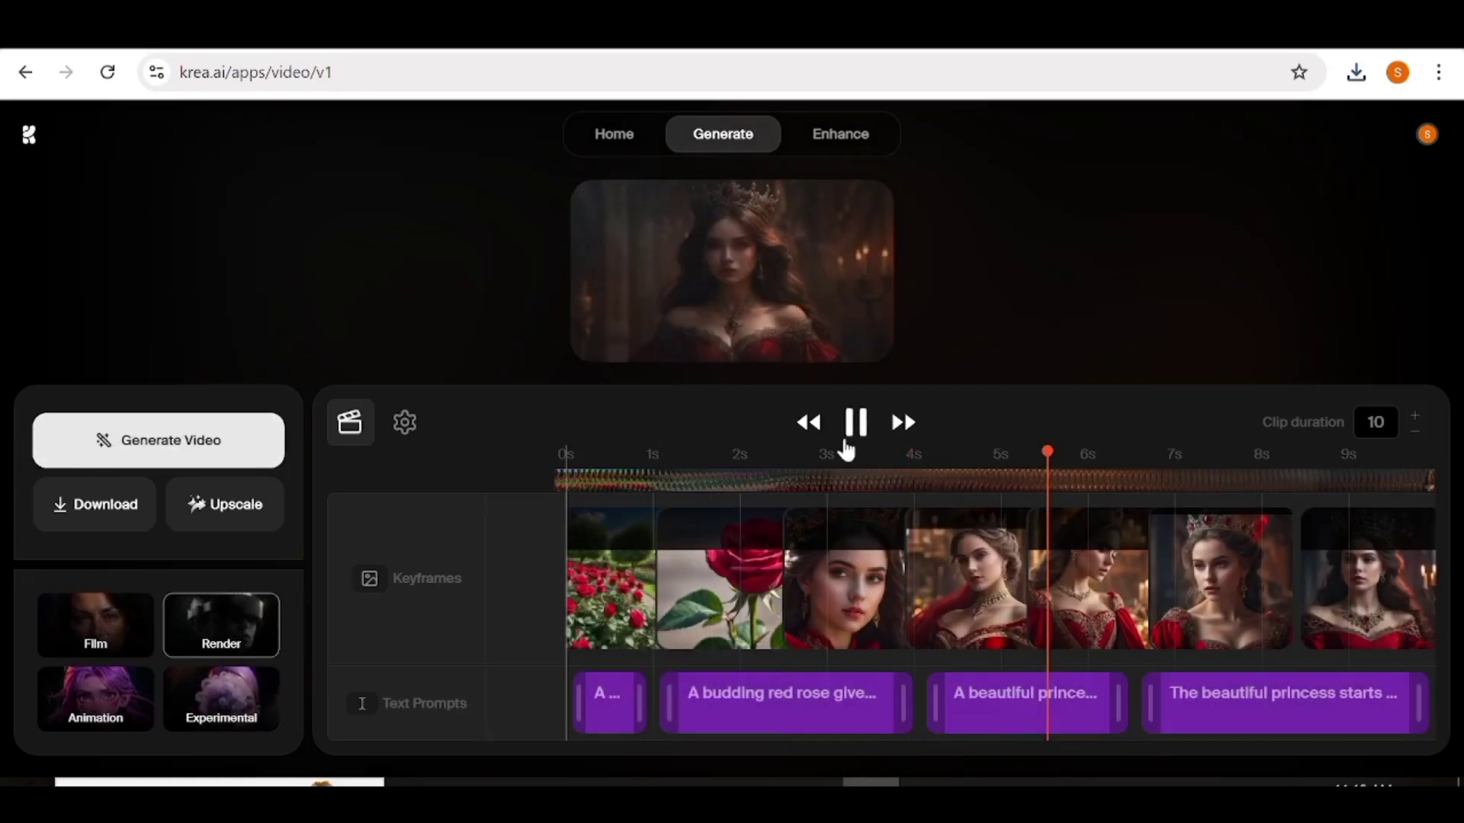
left_click(100, 510)
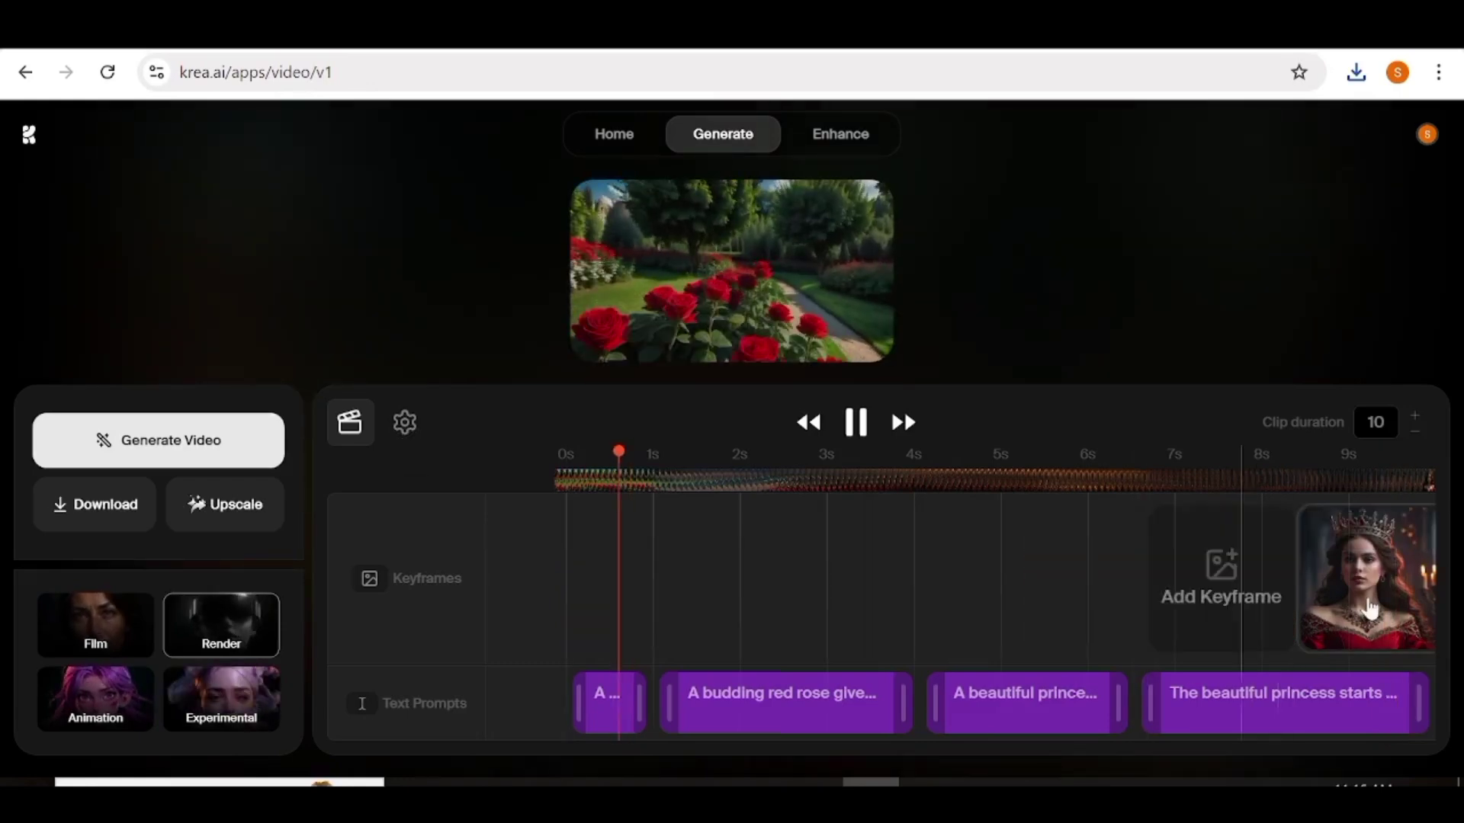
Move the princess keyframe near the 0.5s mark and delete the rose and princess prompt clips.
left_click_drag(969, 590, 935, 606)
left_click_drag(793, 614, 618, 588)
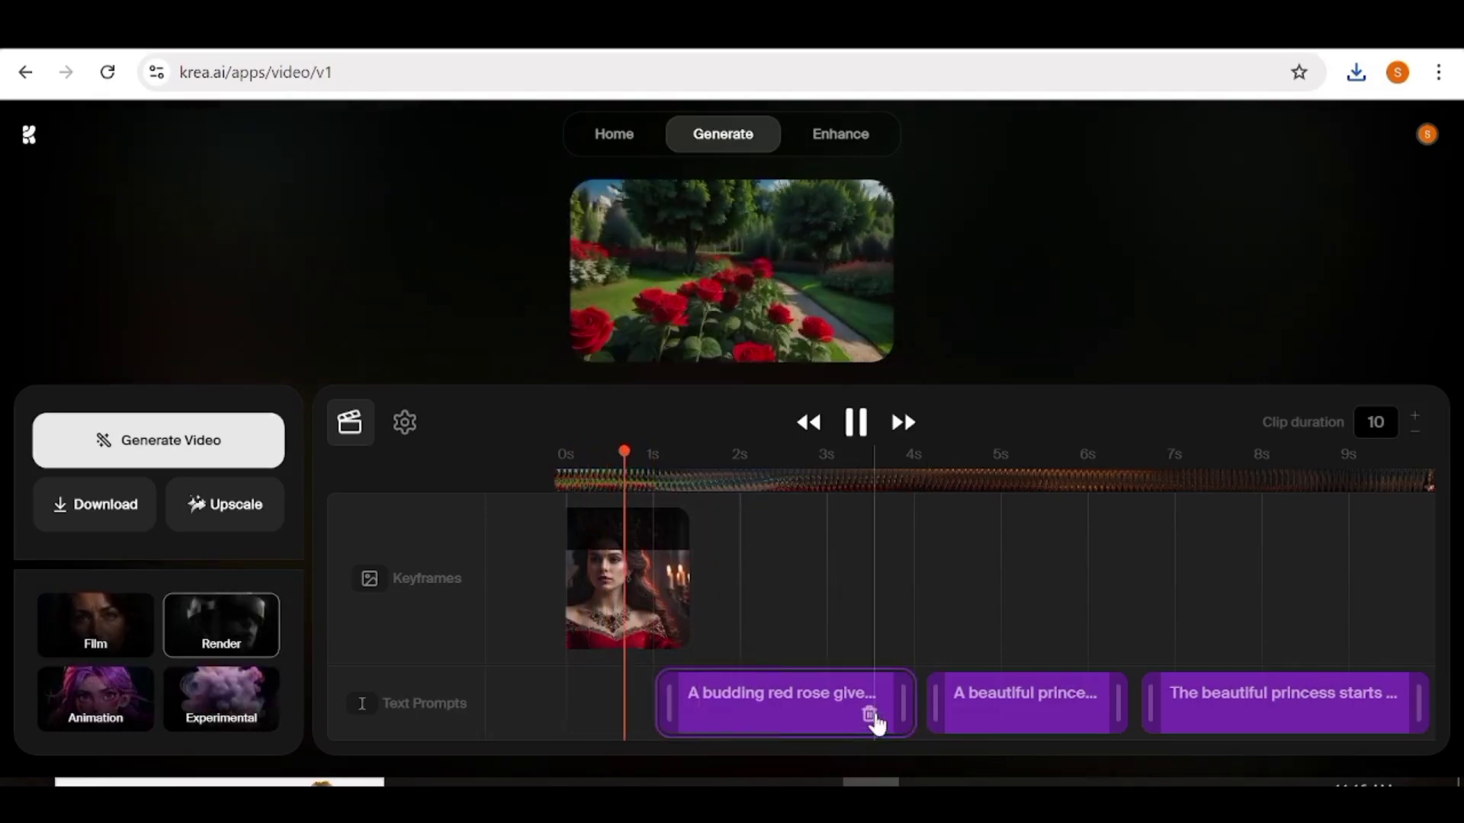
left_click(871, 718)
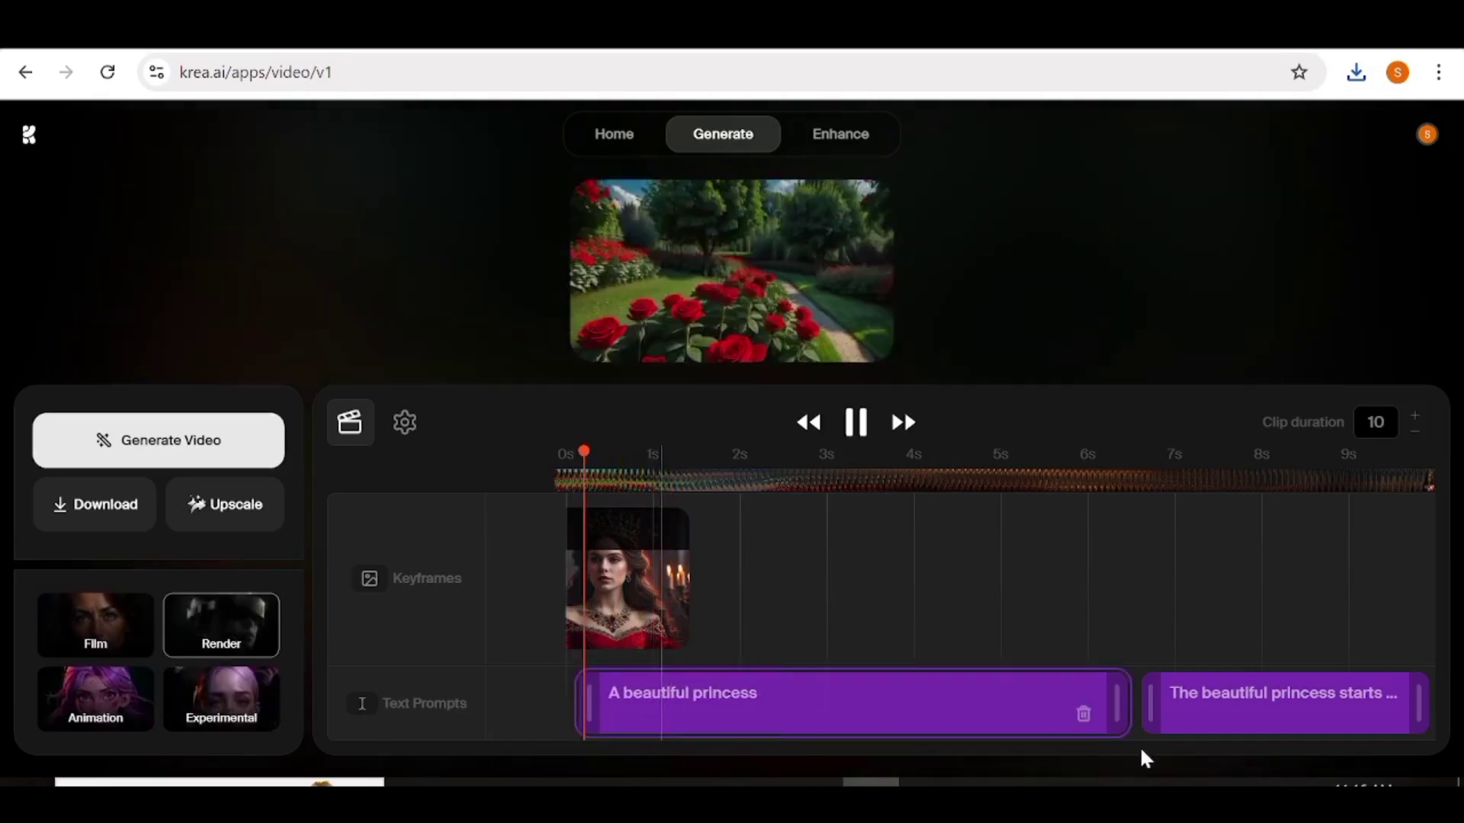
left_click(1083, 712)
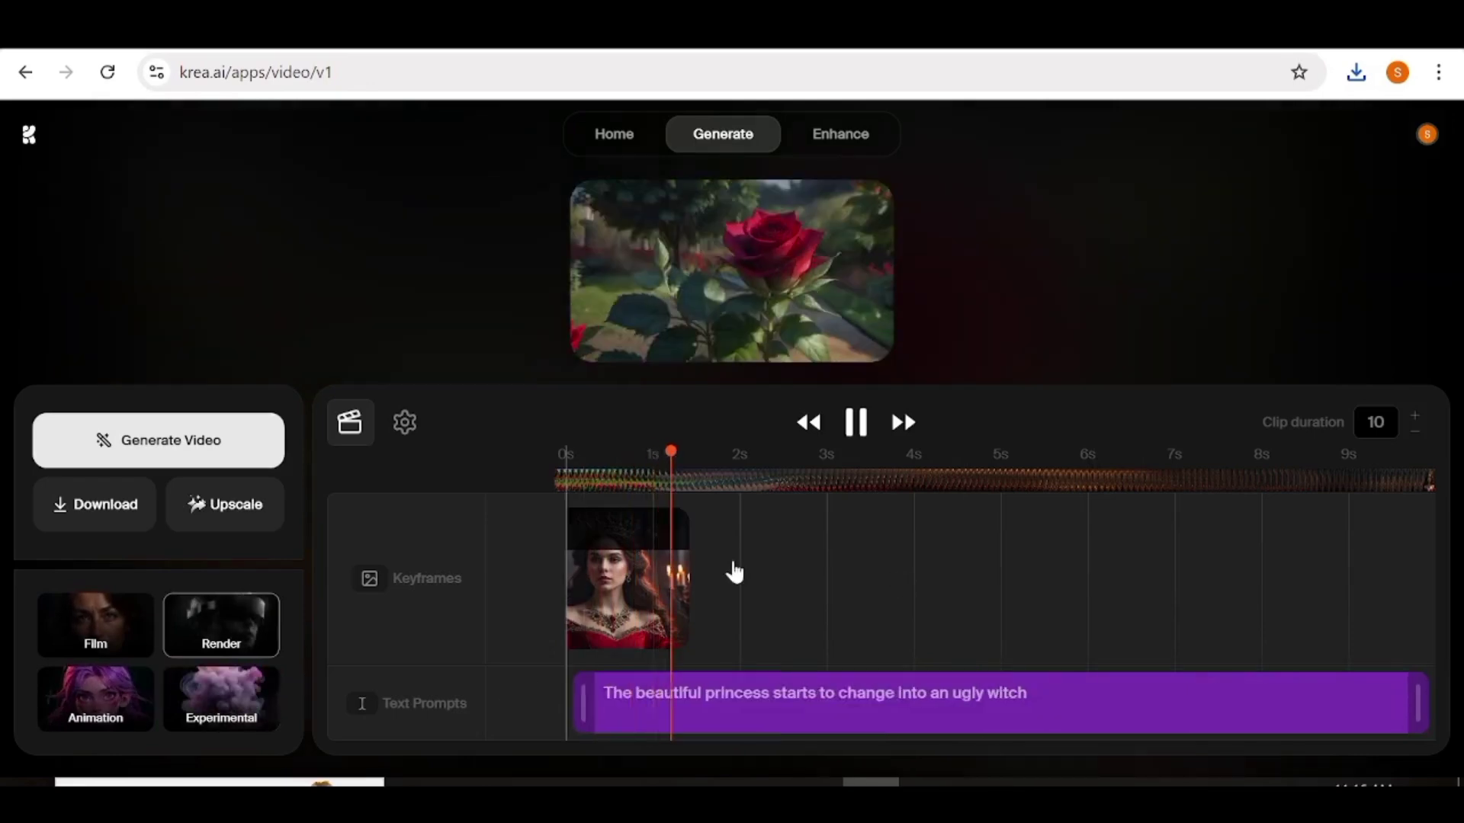
Start adding a new keyframe image, then dismiss the image choices.
mouse_move(729, 582)
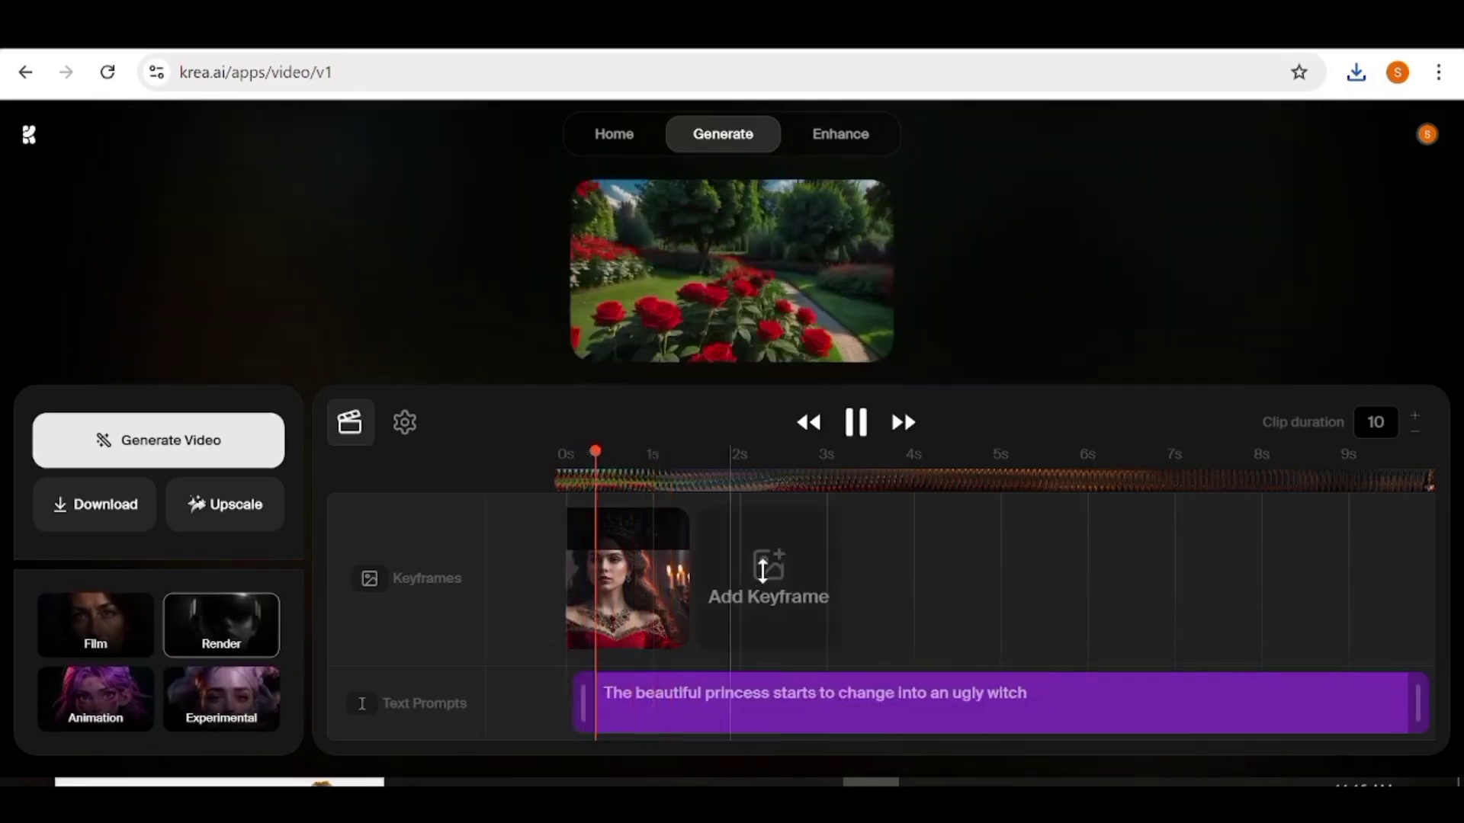
left_click(763, 568)
left_click(529, 478)
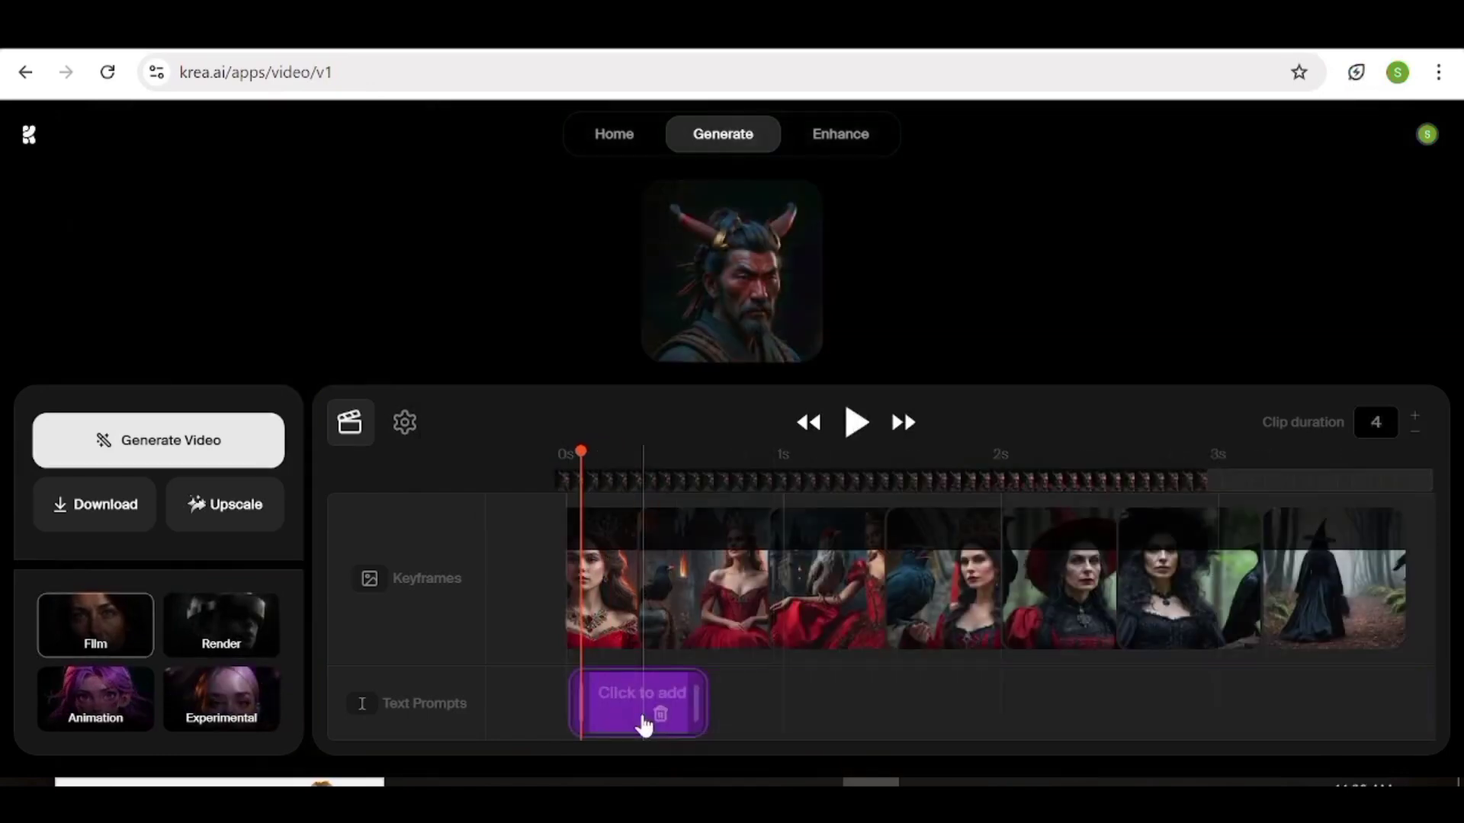
Set the clip prompt to 'A beautiful princess transforms into an ugly witch'.
left_click(630, 702)
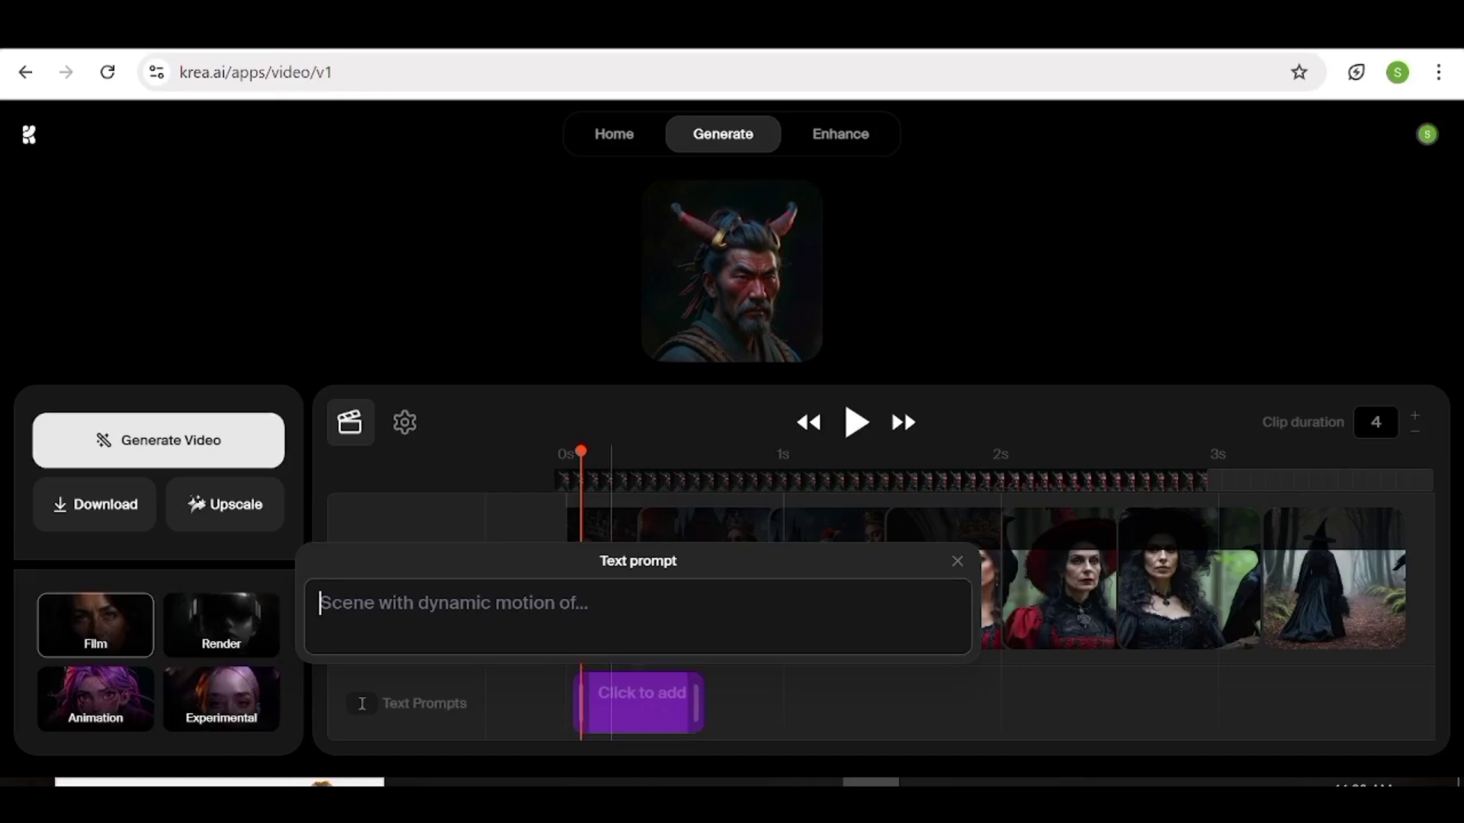
type("A beautiful princess transforms into an ugly witch")
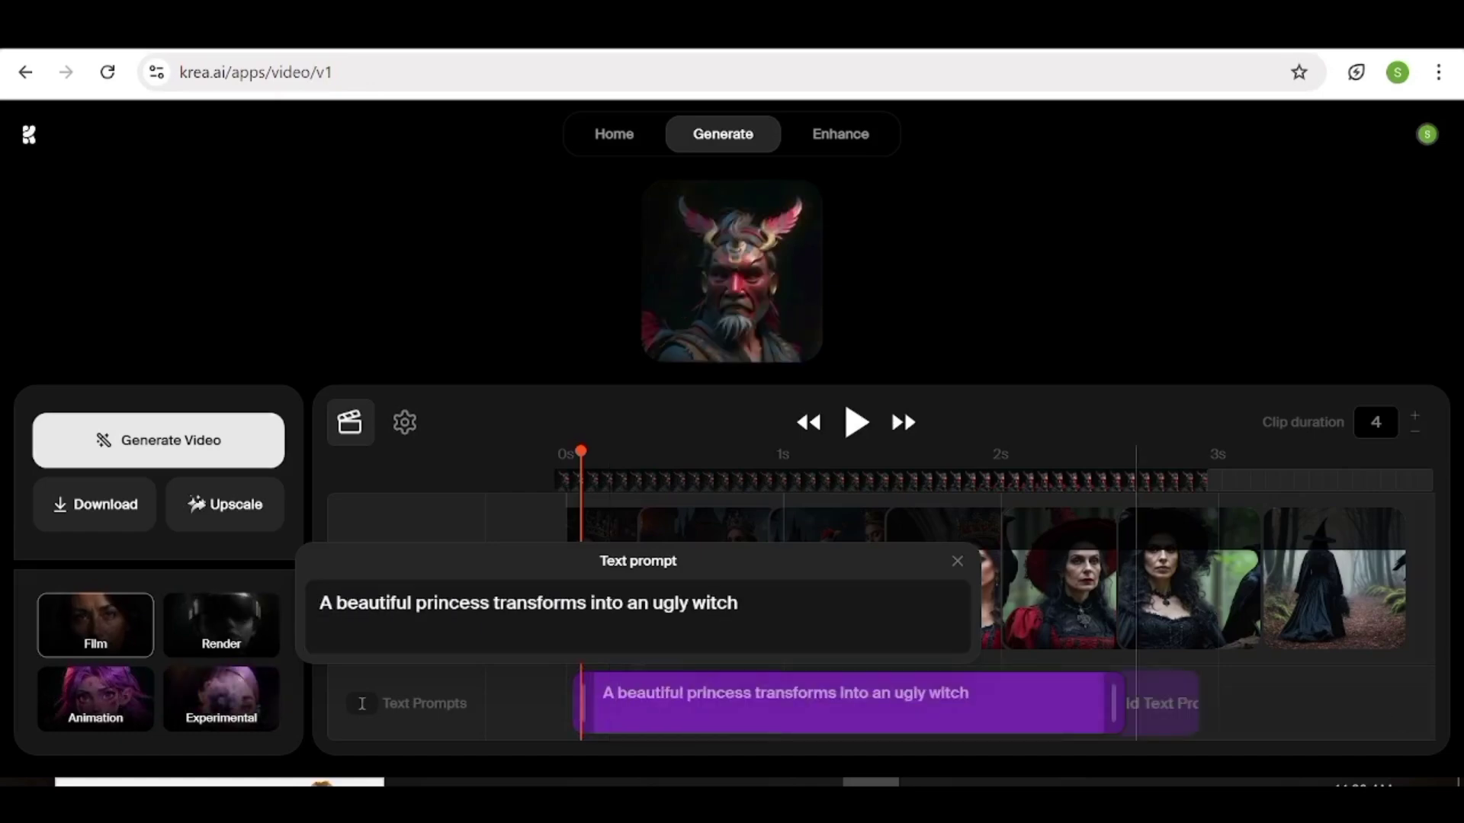
left_click(1374, 538)
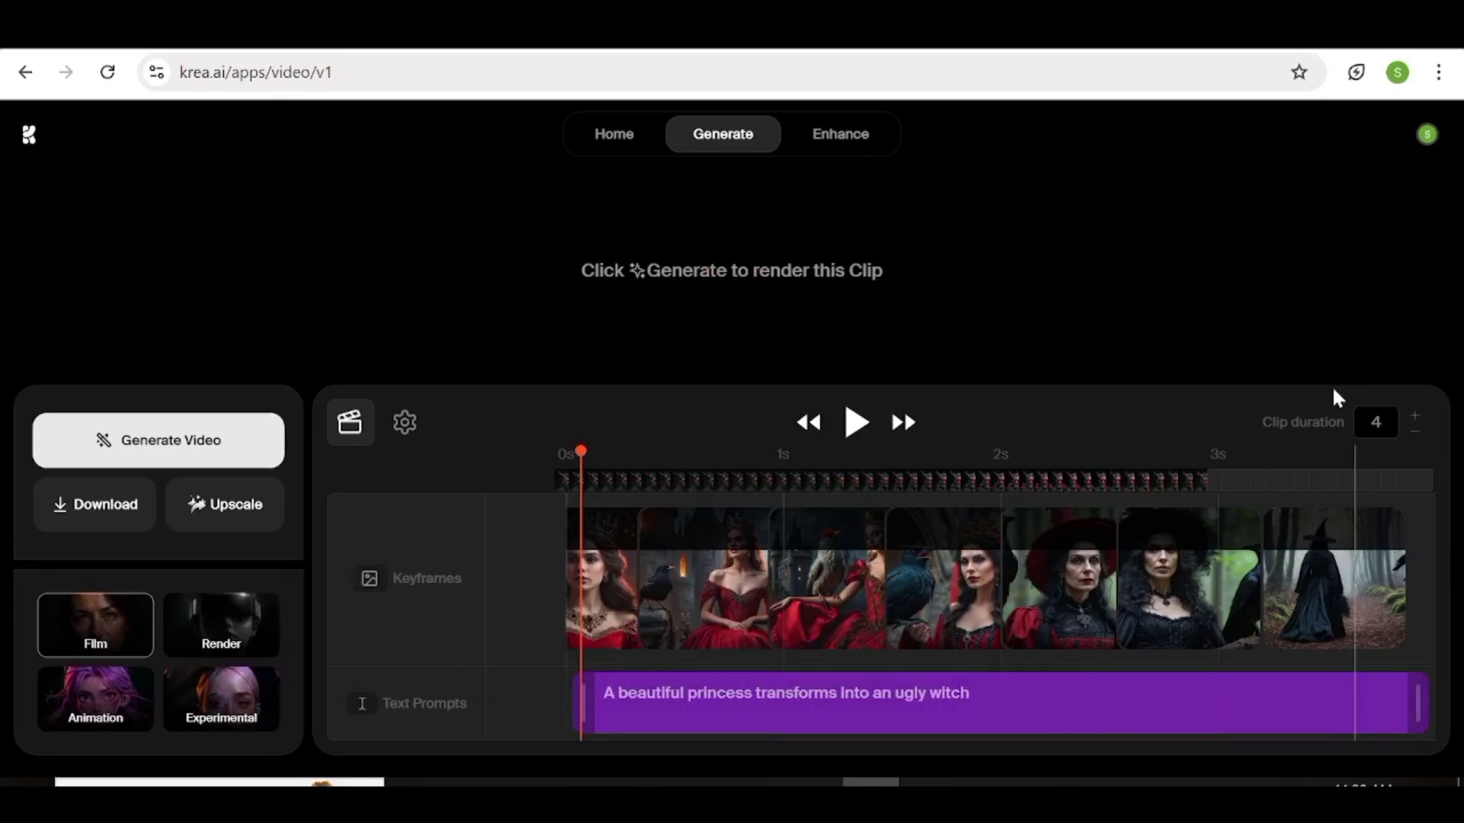
Lengthen the clip from 4 to 5 seconds and choose the Render style.
left_click(1416, 424)
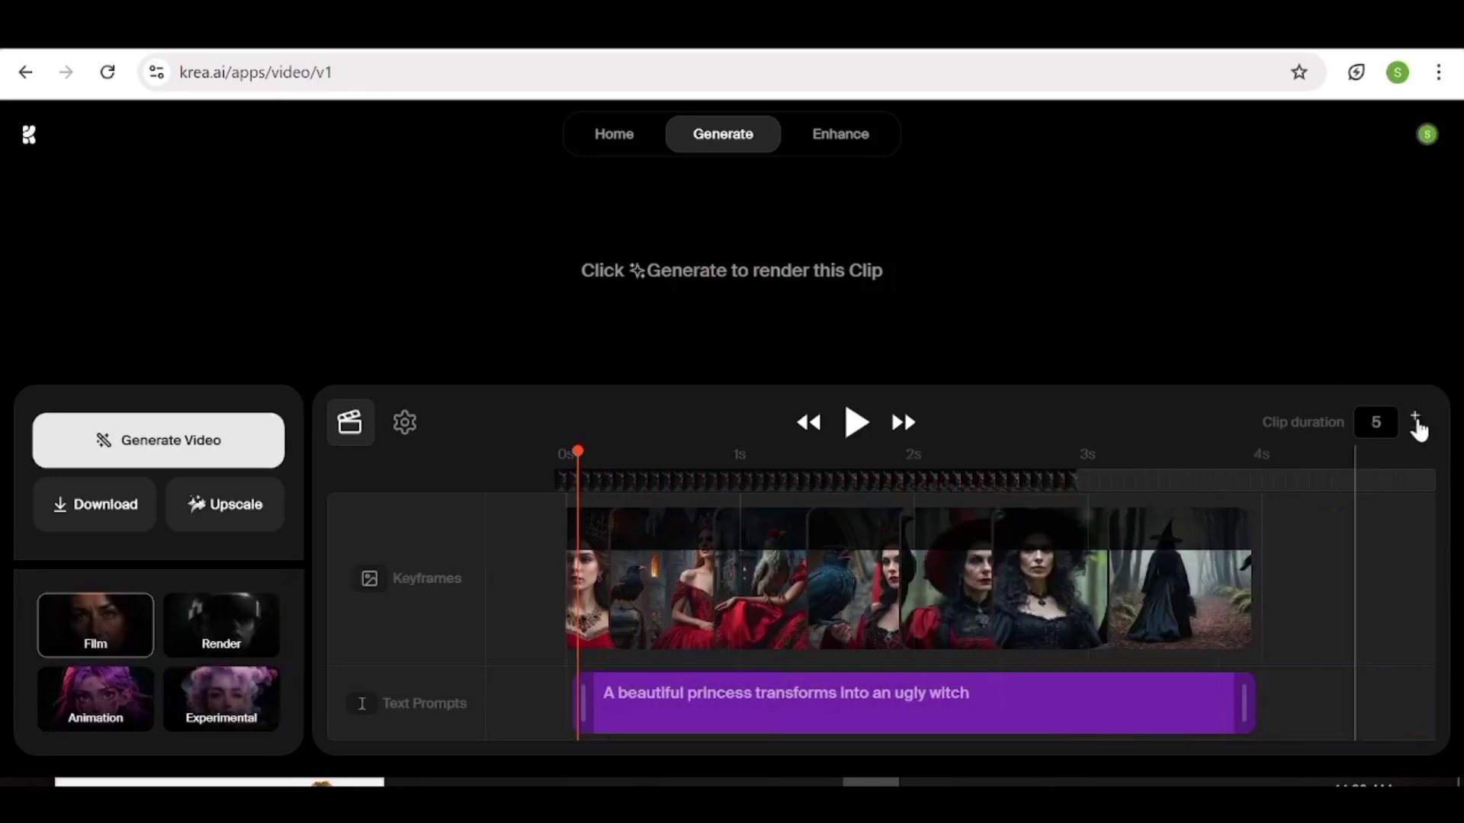
left_click(221, 624)
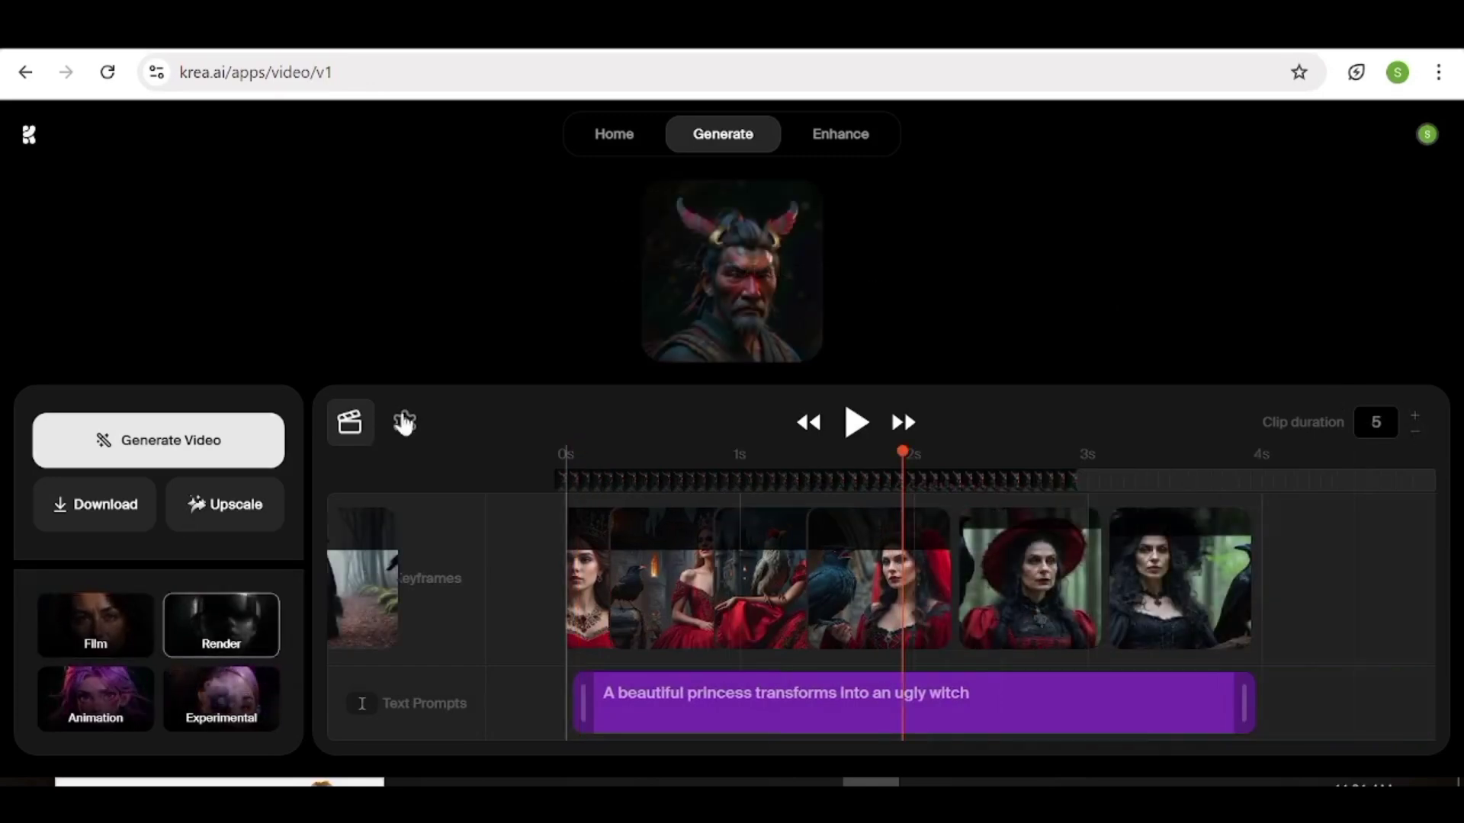
left_click(404, 422)
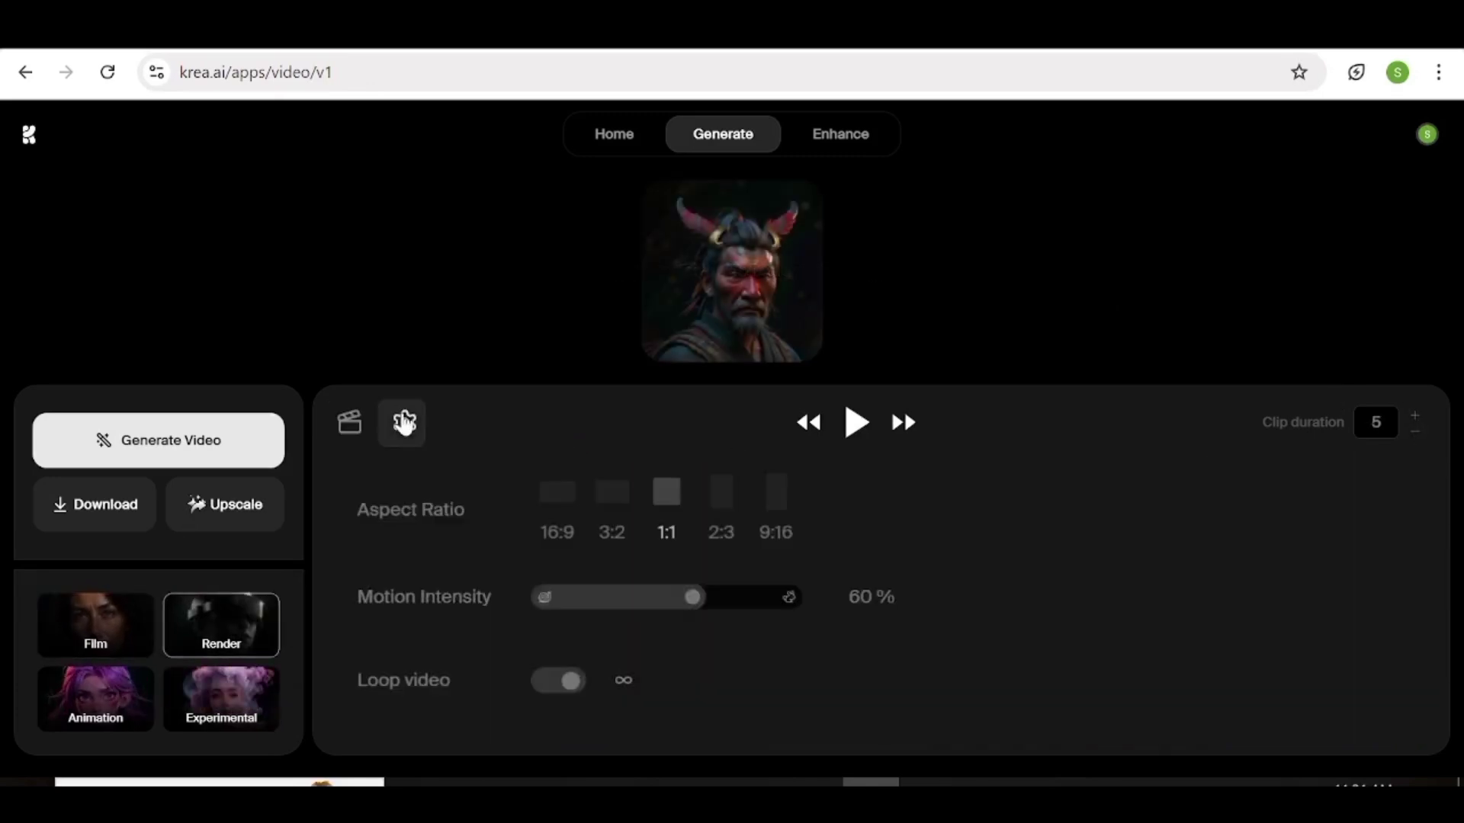
Set the clip to 16:9 with 72% motion intensity and looping turned off.
left_click(554, 522)
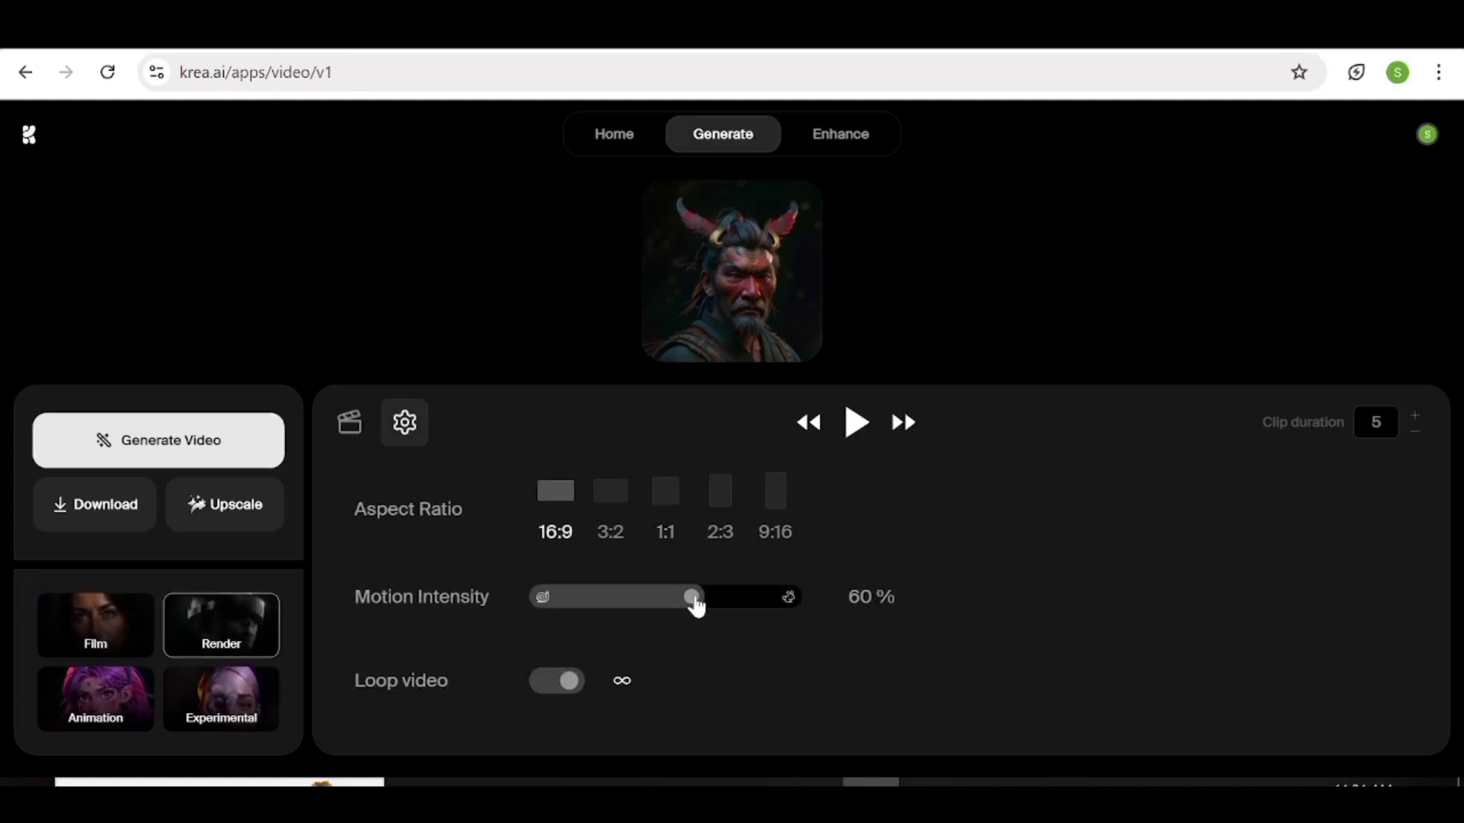
left_click_drag(693, 597, 700, 597)
left_click(735, 602)
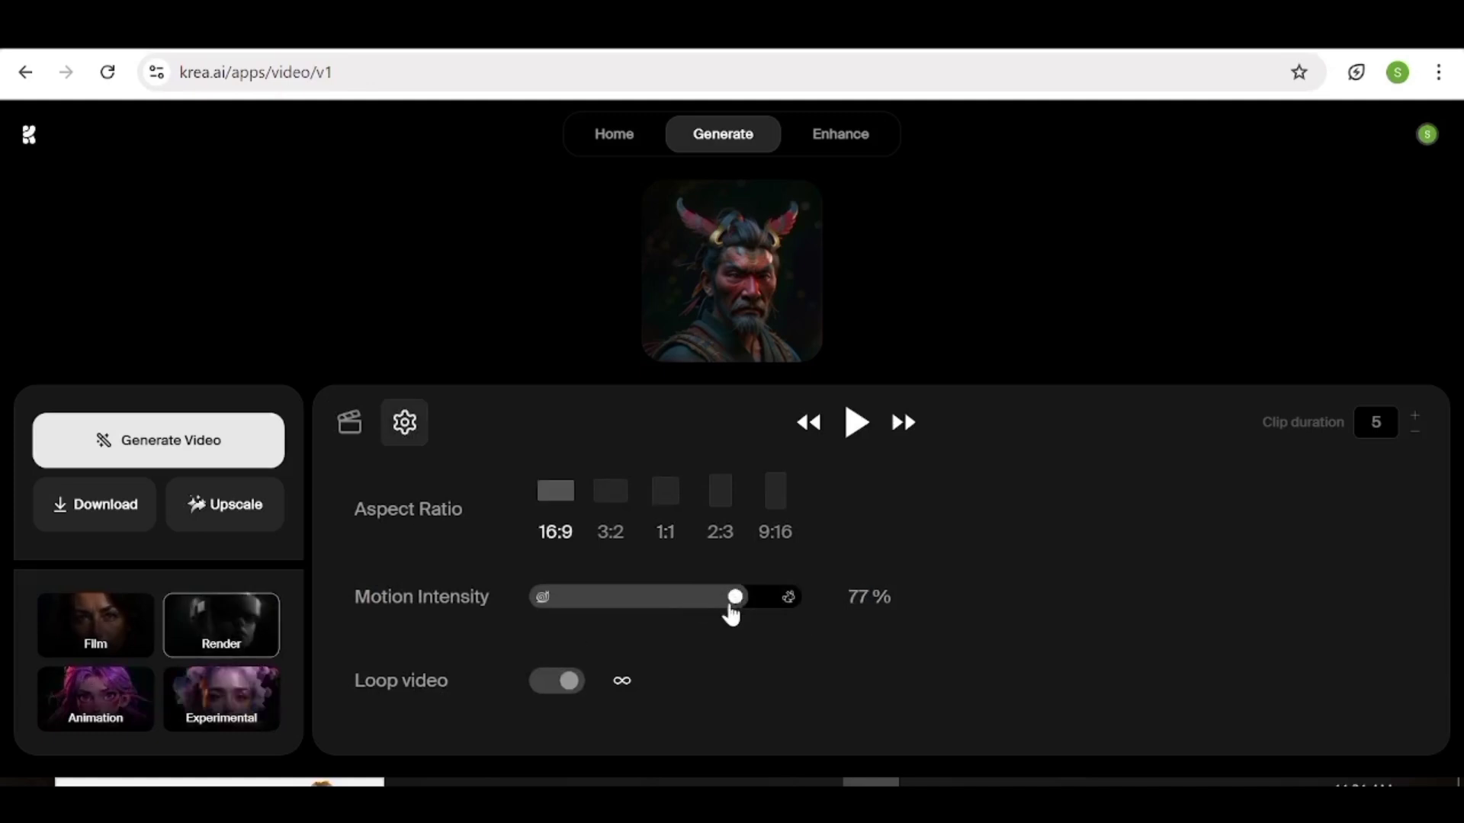
left_click(723, 606)
left_click(565, 686)
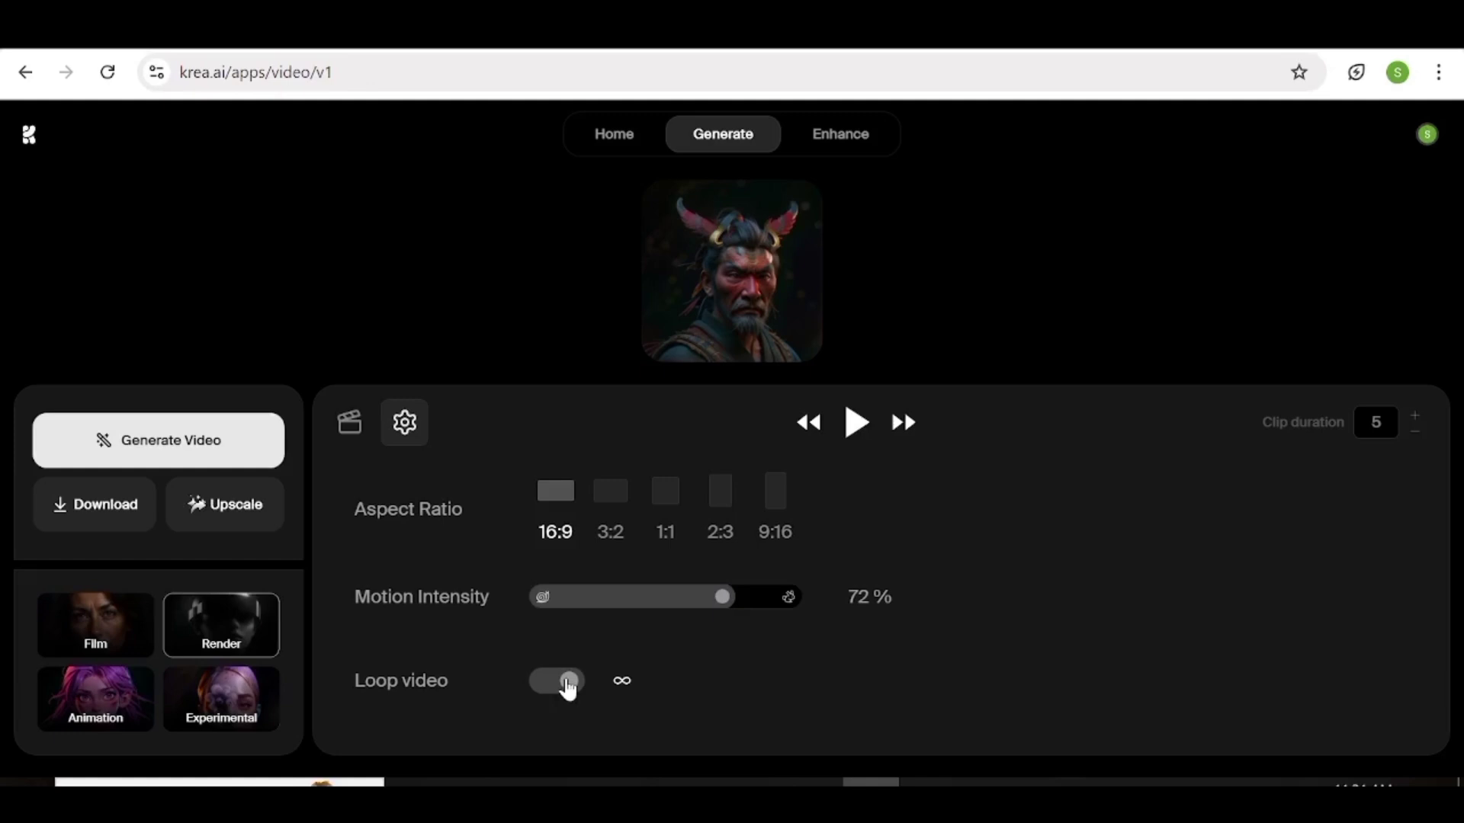
left_click(349, 423)
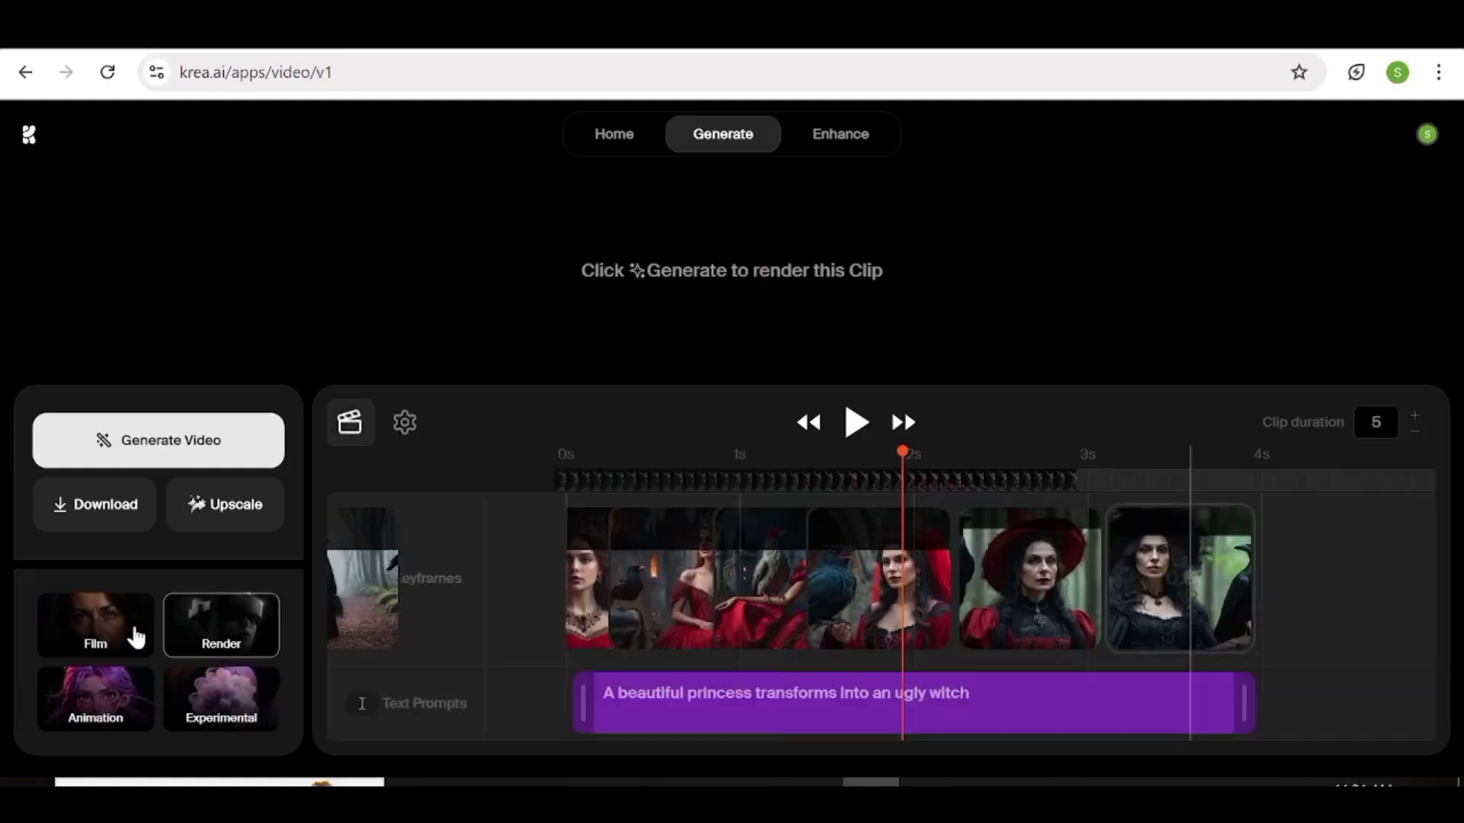
Generate the princess-to-witch video, download it as video (4).mp4, then inspect keyframe values.
left_click(165, 450)
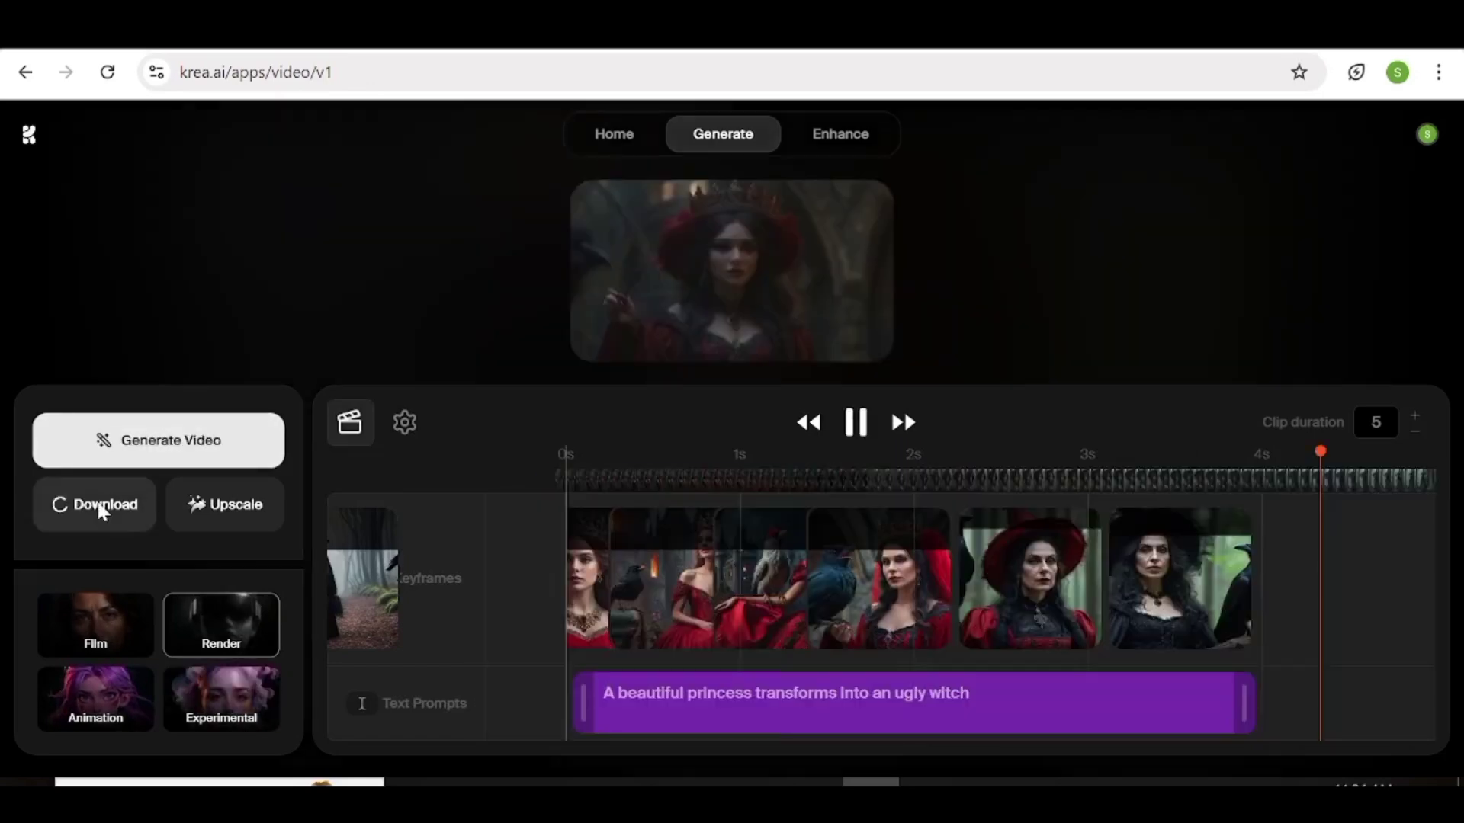
left_click(101, 507)
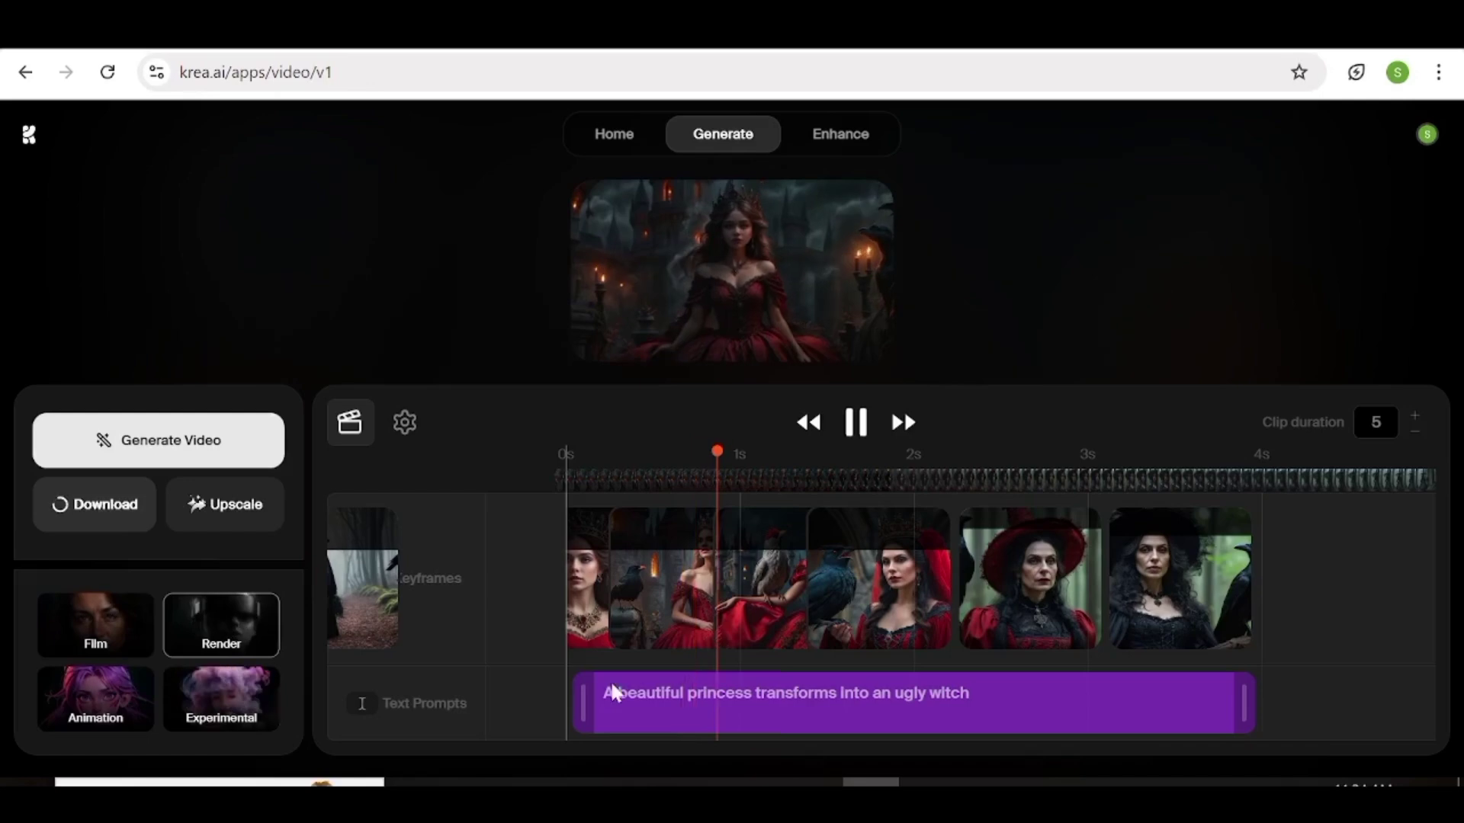
left_click(763, 599)
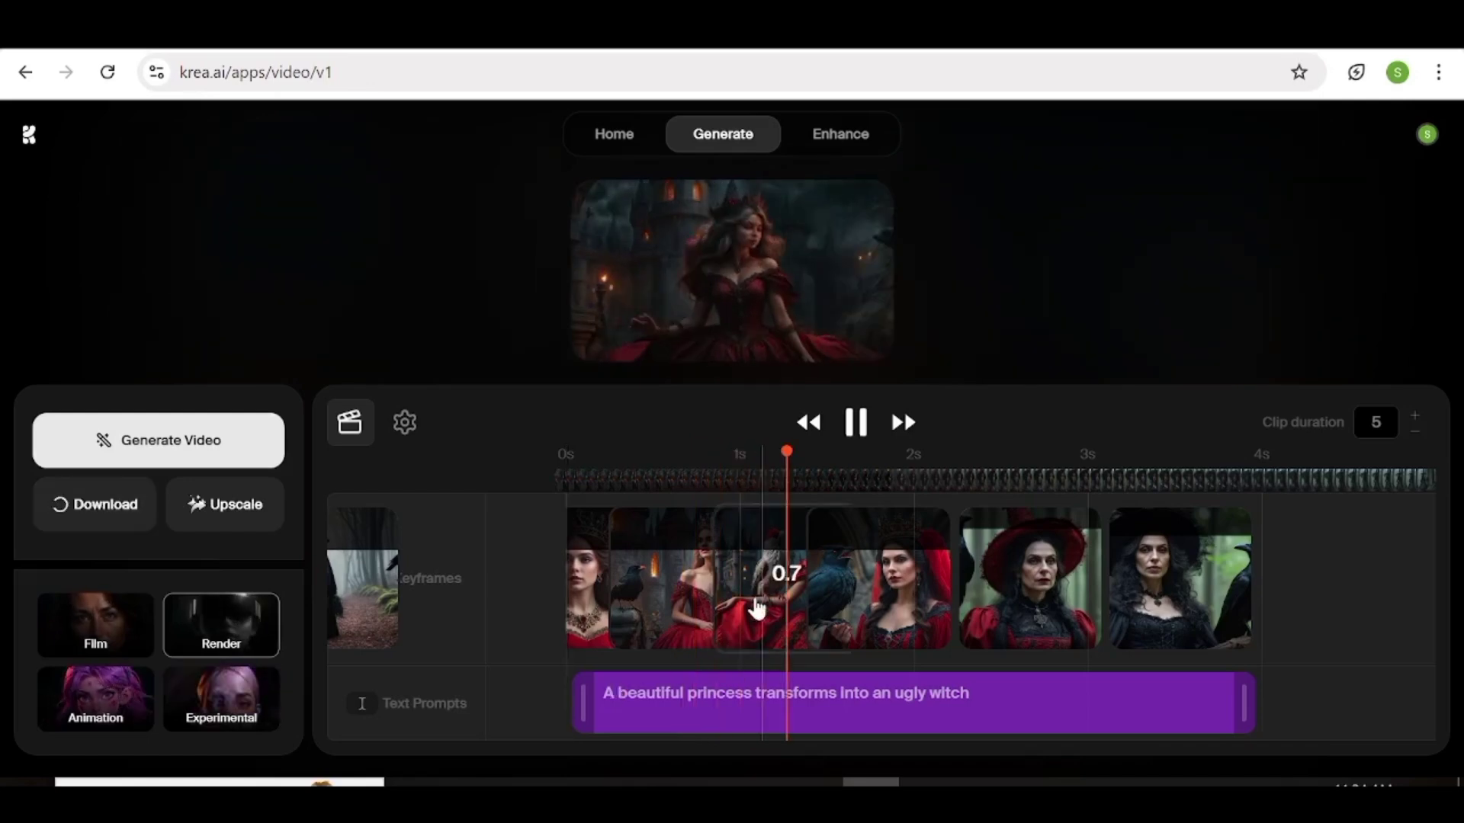
left_click(1137, 686)
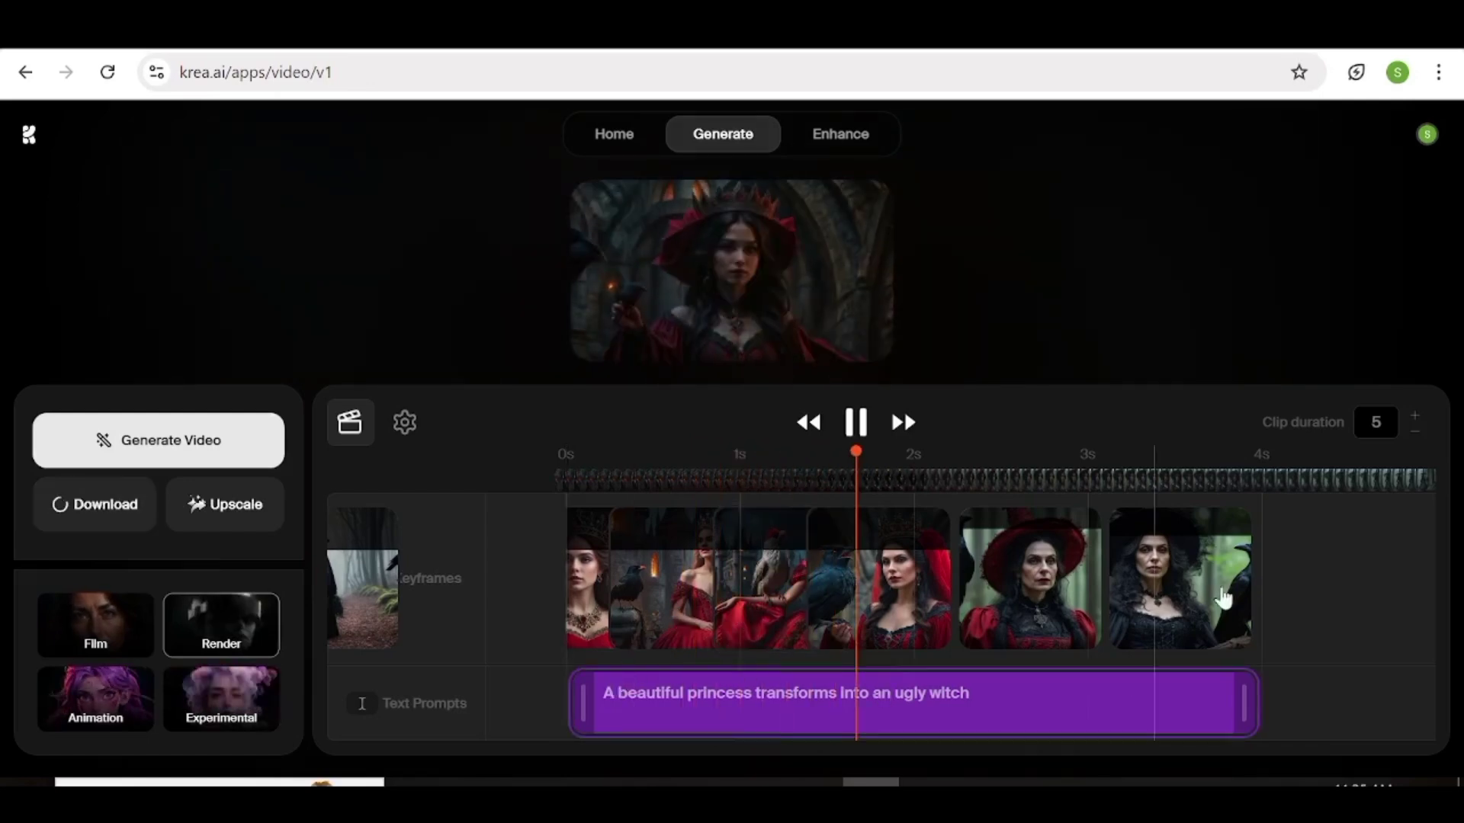
left_click(766, 583)
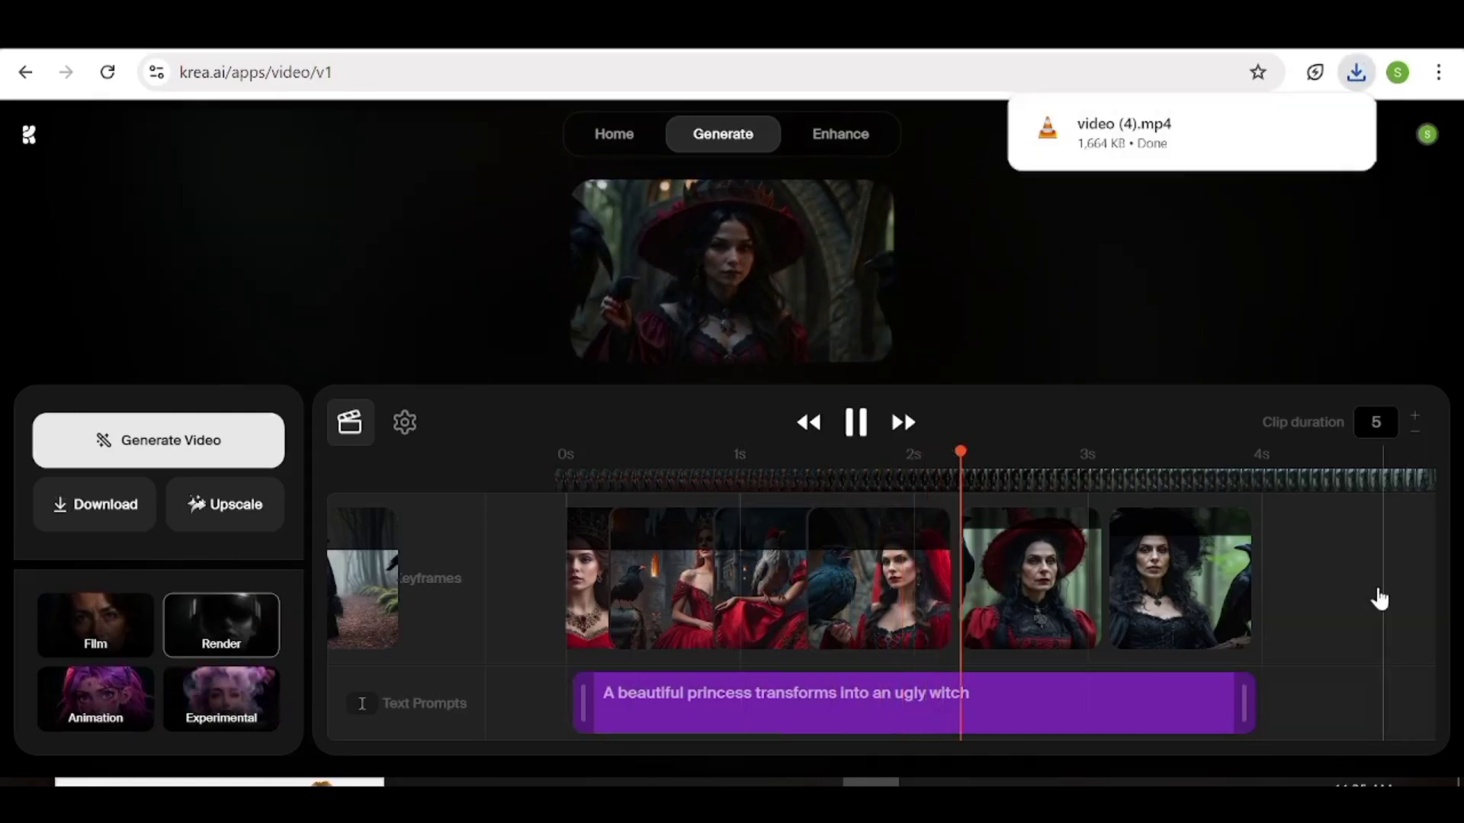
mouse_move(1386, 569)
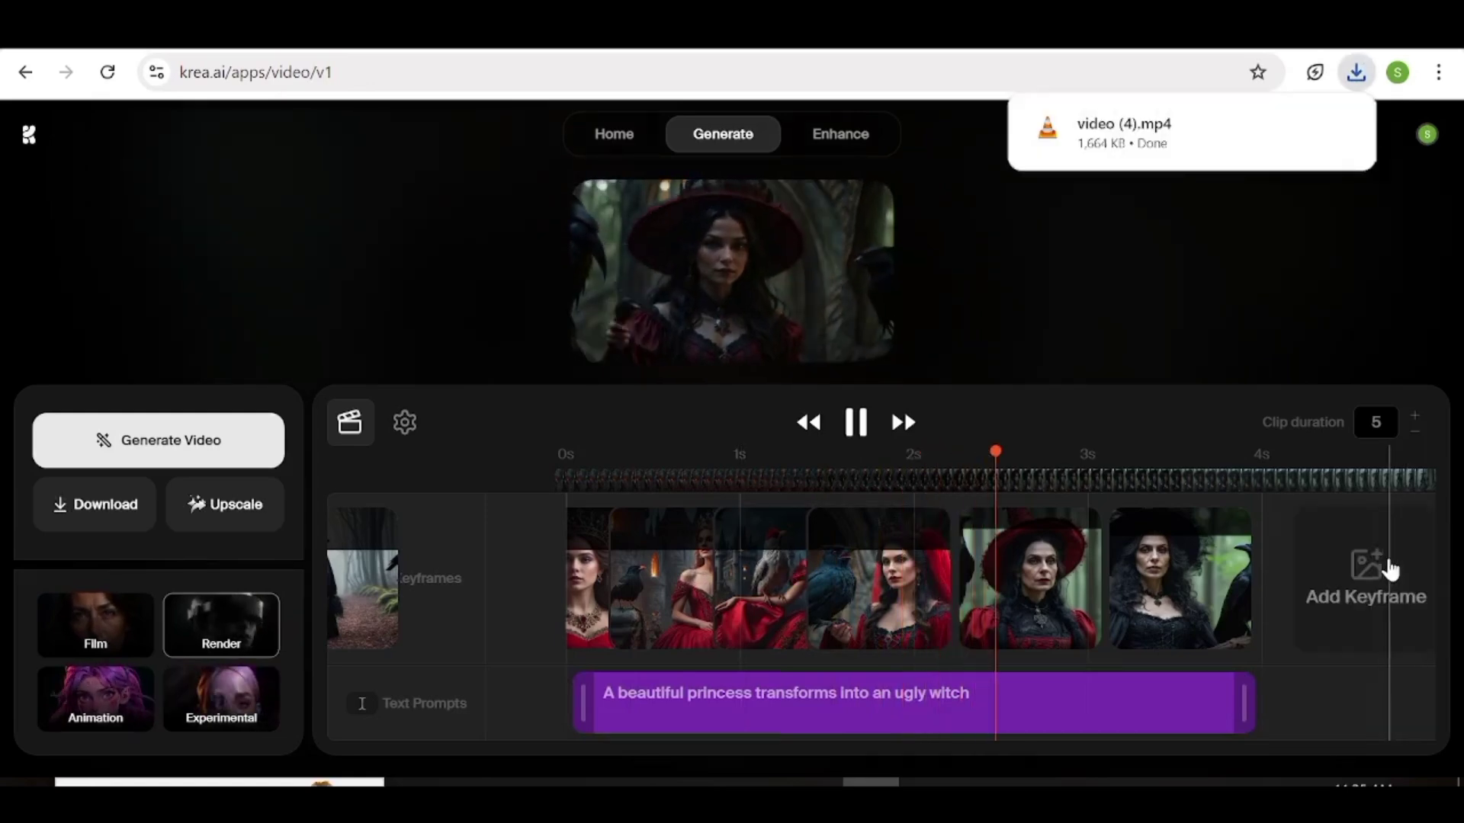